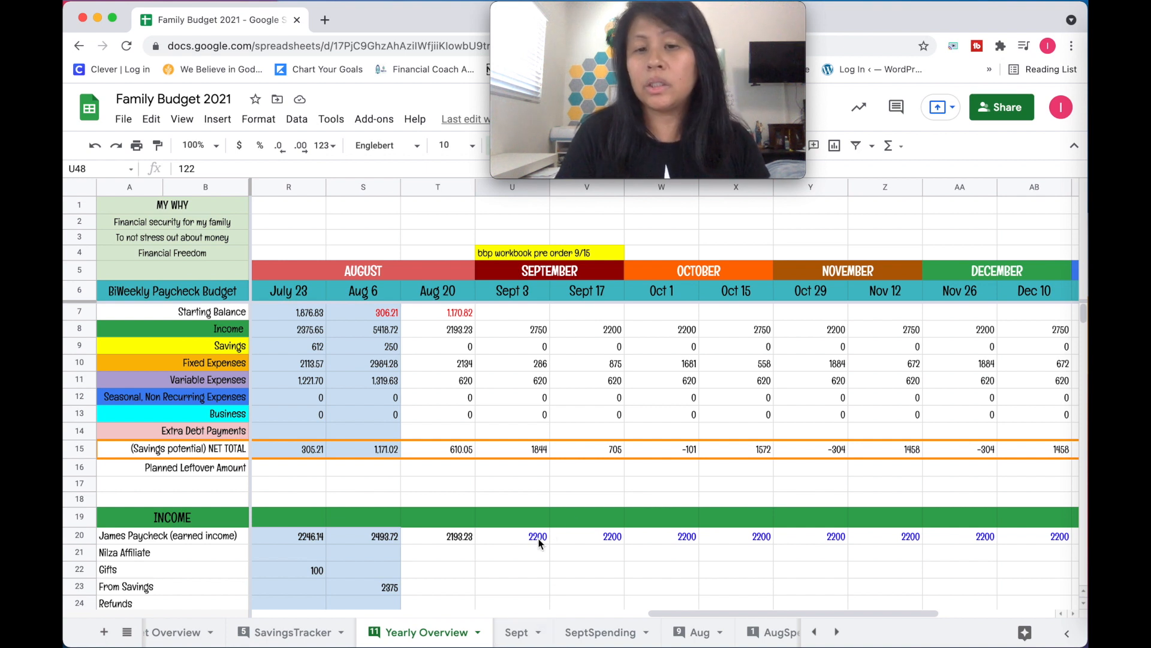
On the Sept sheet, enter Paycheck as an income source under Starting Balance for the 9/3 - 16 paycheck.
left_click(519, 631)
type("p")
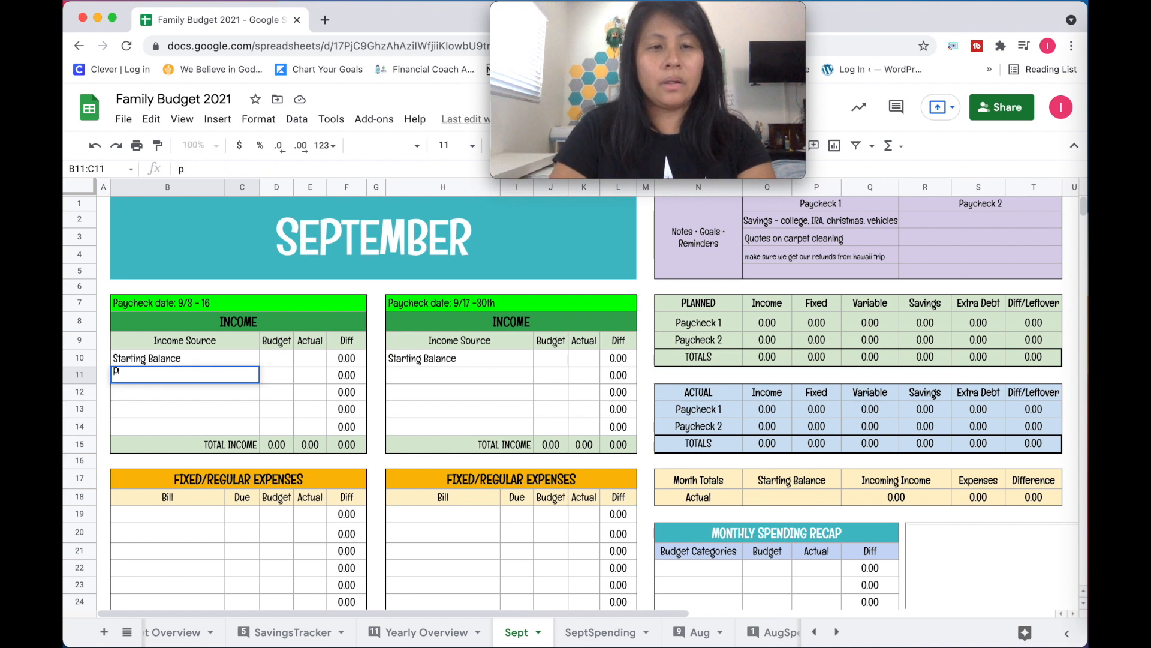
key("Tab")
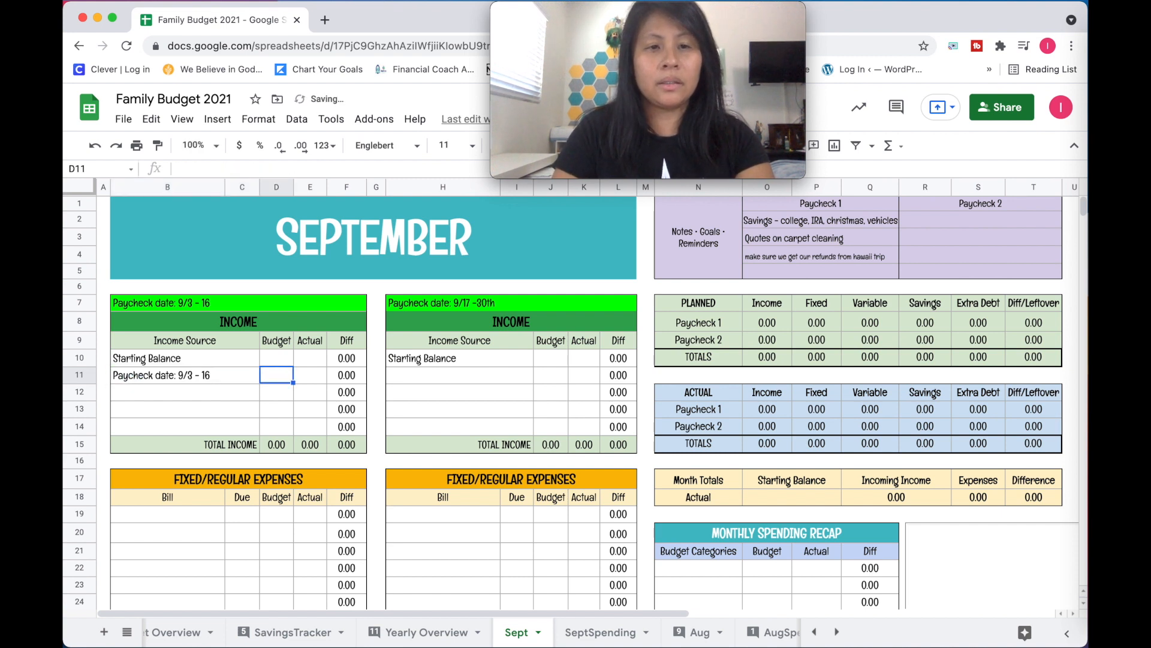
double_click(222, 373)
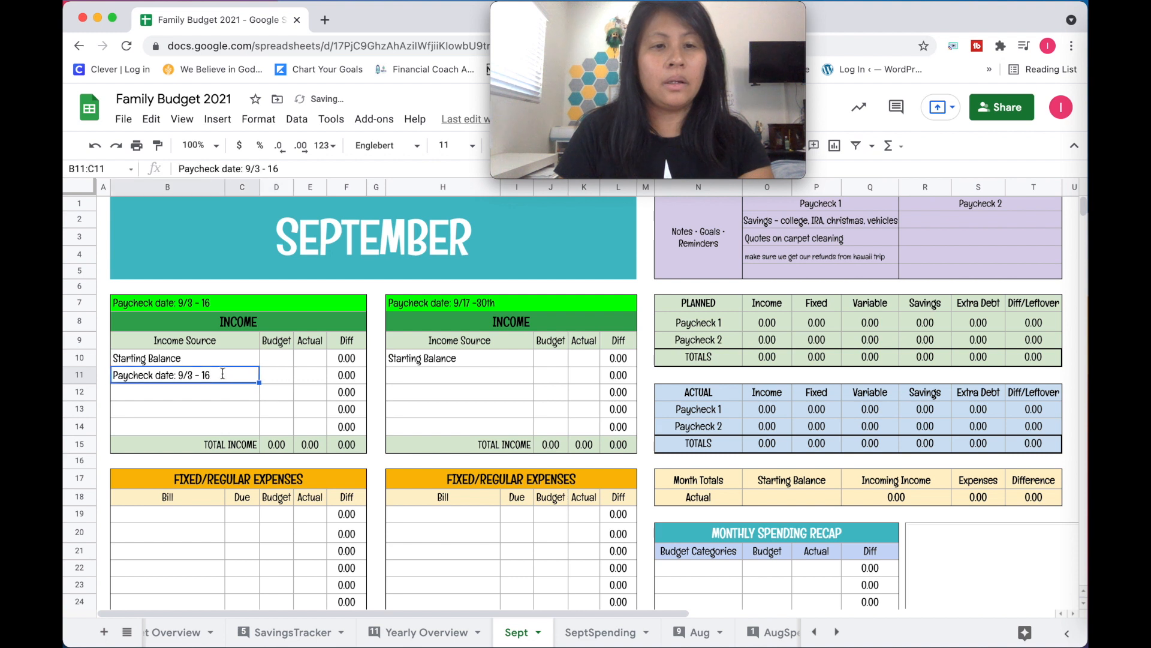
key("BackSpace")
key("BackSpace")
key("BackSpace")
key("BackSpace")
key("BackSpace")
key("BackSpace")
key("BackSpace")
key("BackSpace")
key("BackSpace")
key("BackSpace")
key("BackSpace")
key("BackSpace")
key("BackSpace")
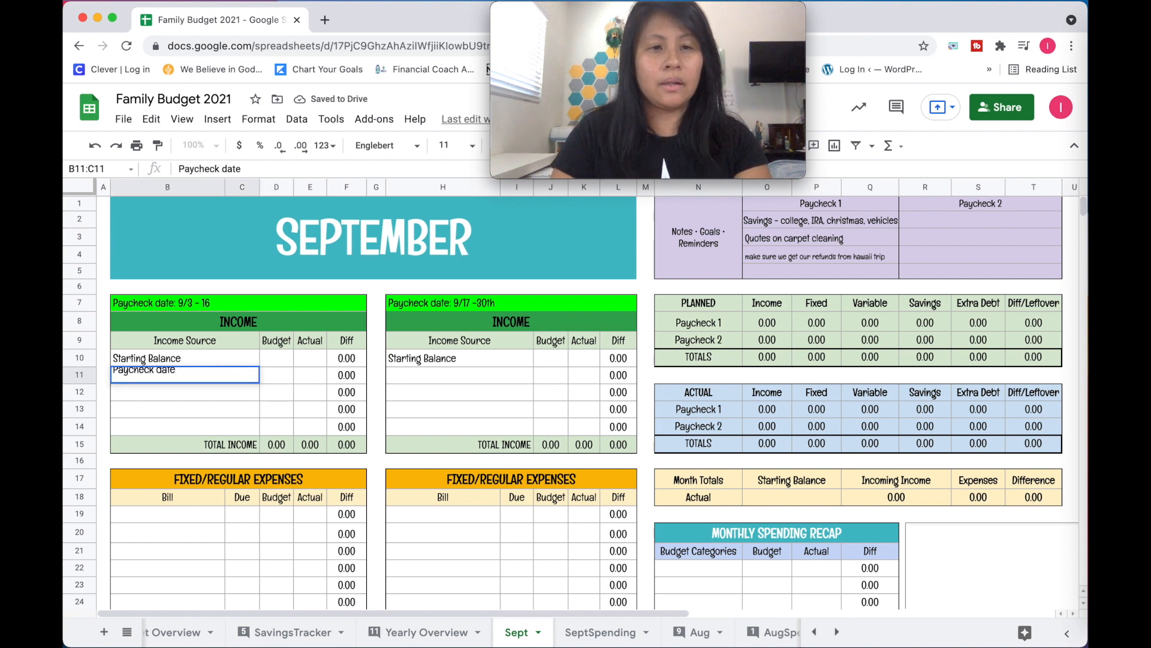
key("BackSpace")
key("BackSpace")
Set the Paycheck income's budget to 2,200 and narrow column C slightly.
left_click(277, 374)
type("2,200")
key("Return")
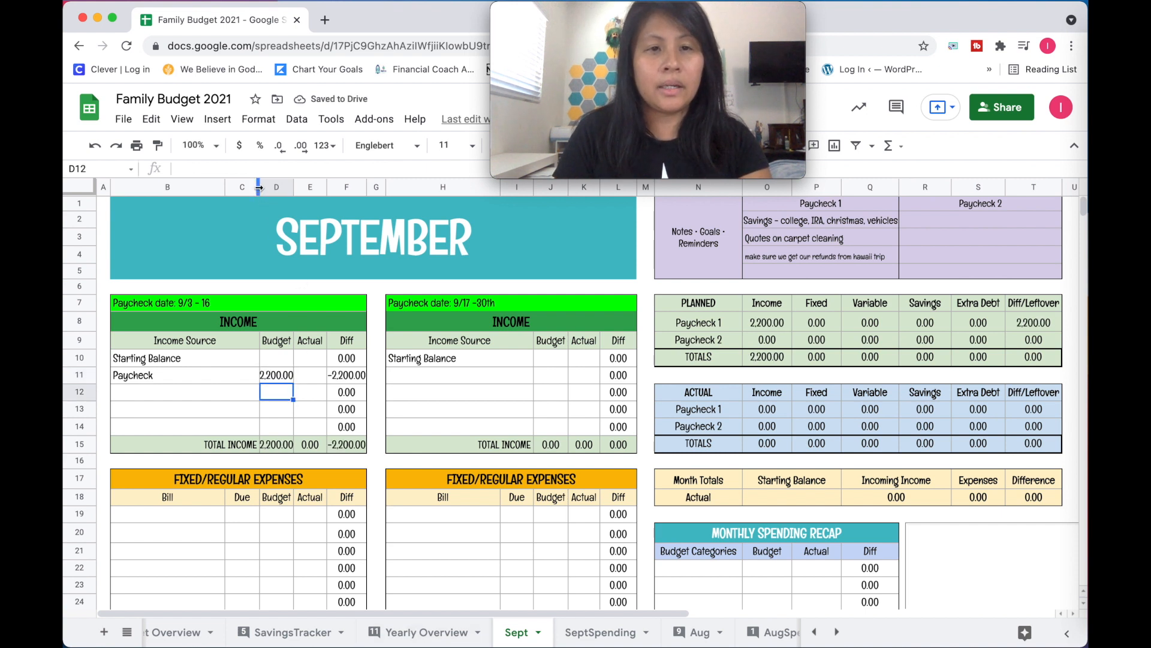
left_click_drag(258, 186, 253, 187)
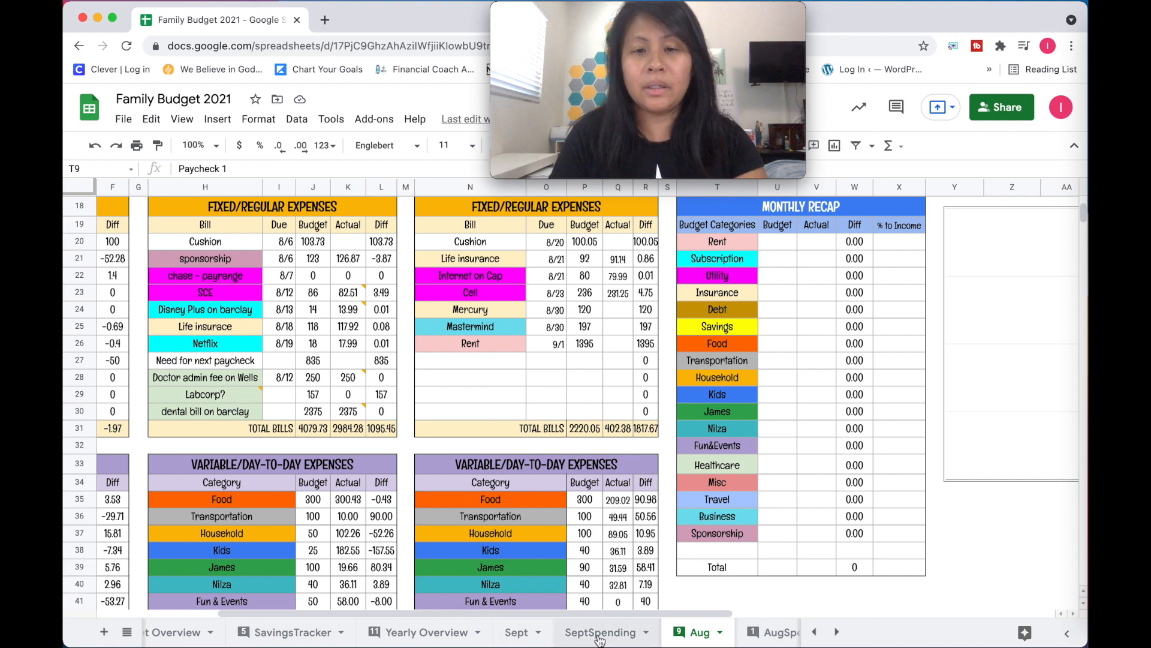
Set the first paycheck's Starting Balance budget to 100, and adjust the widths of columns C and D to give the budget figures more room.
left_click(516, 635)
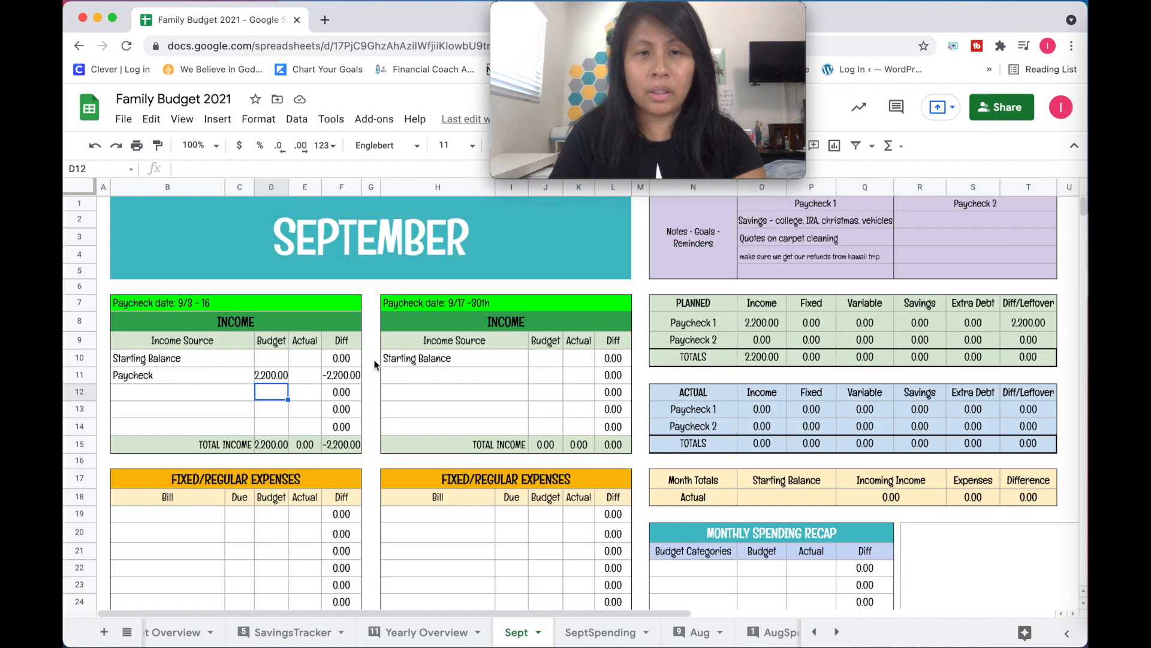
left_click(283, 358)
type("100")
key("Return")
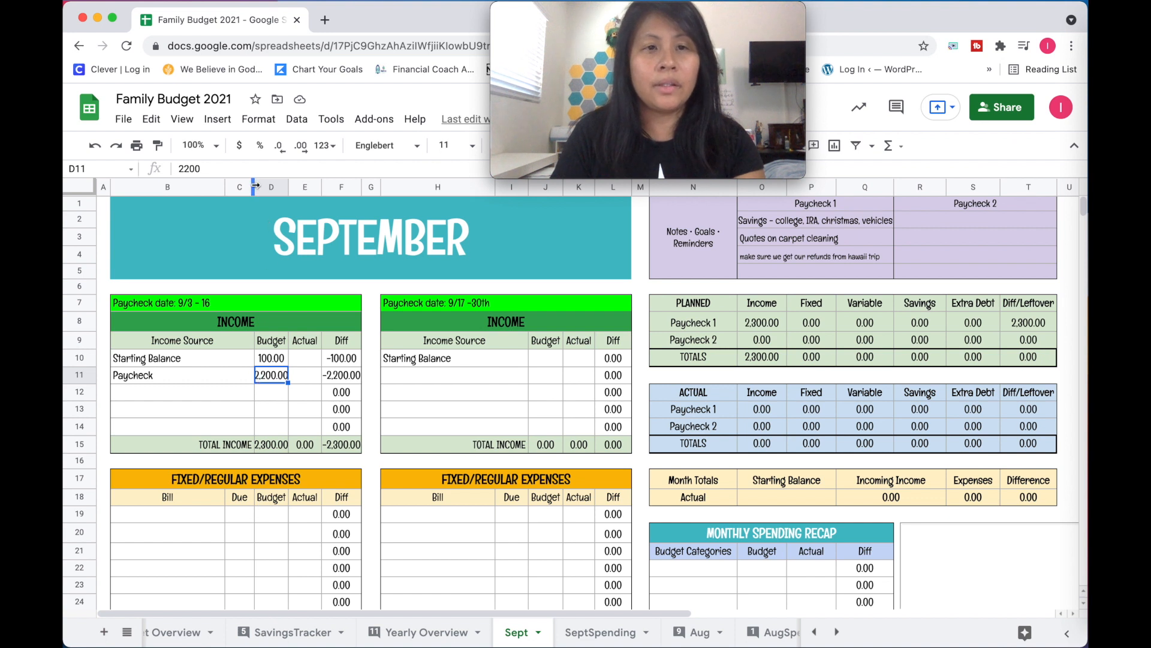
left_click_drag(254, 186, 253, 186)
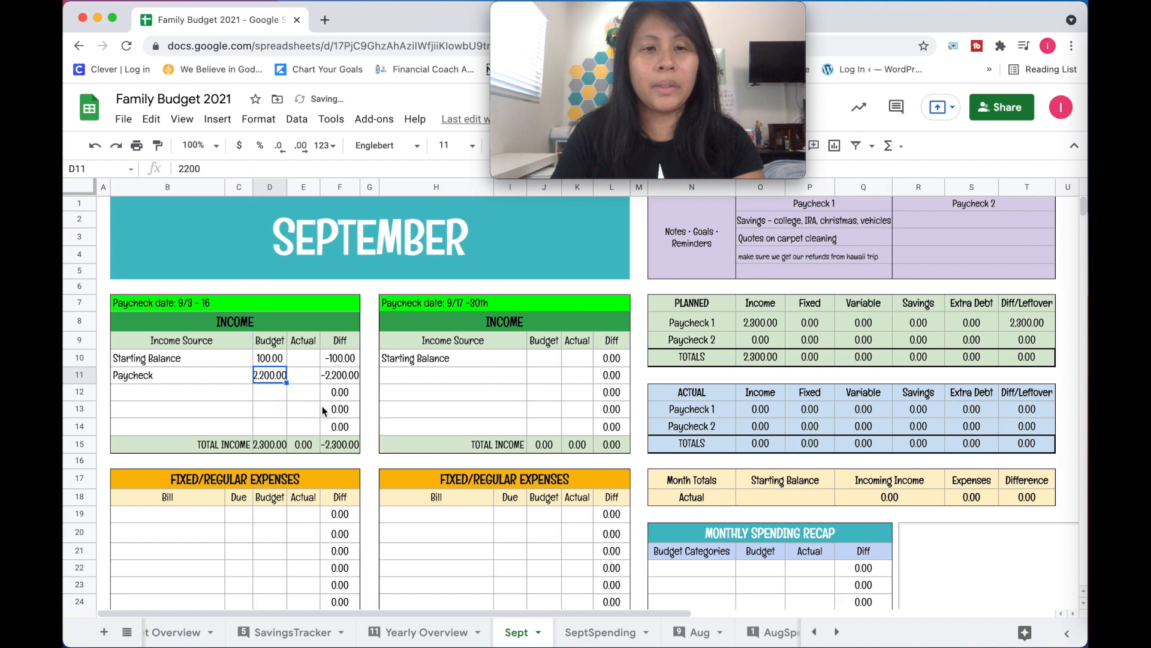
left_click_drag(286, 185, 291, 186)
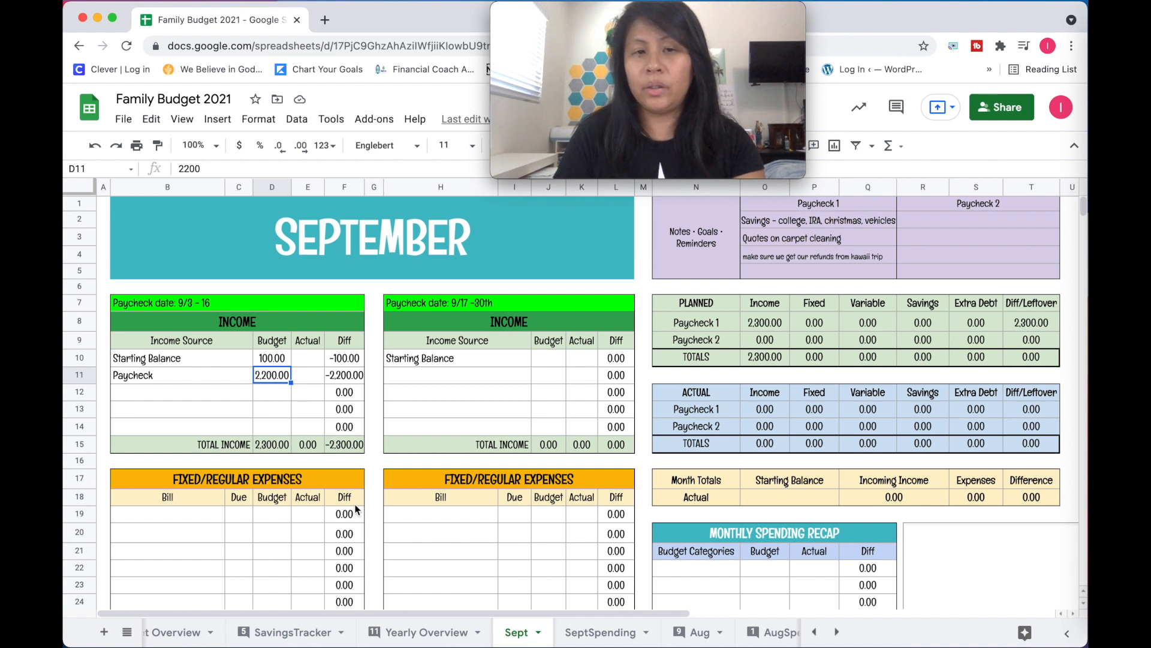
Add a Cushion bill to the first paycheck's fixed expenses with due day 3 and a budget of 100.
scroll(344, 527, "down", 2)
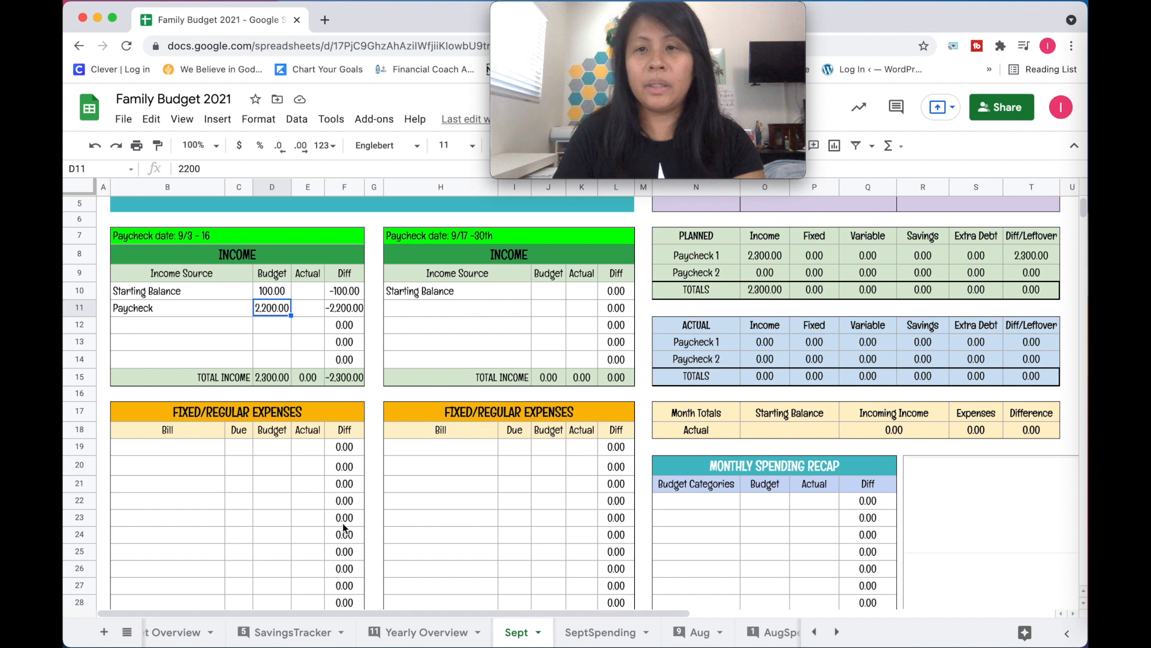
left_click(168, 451)
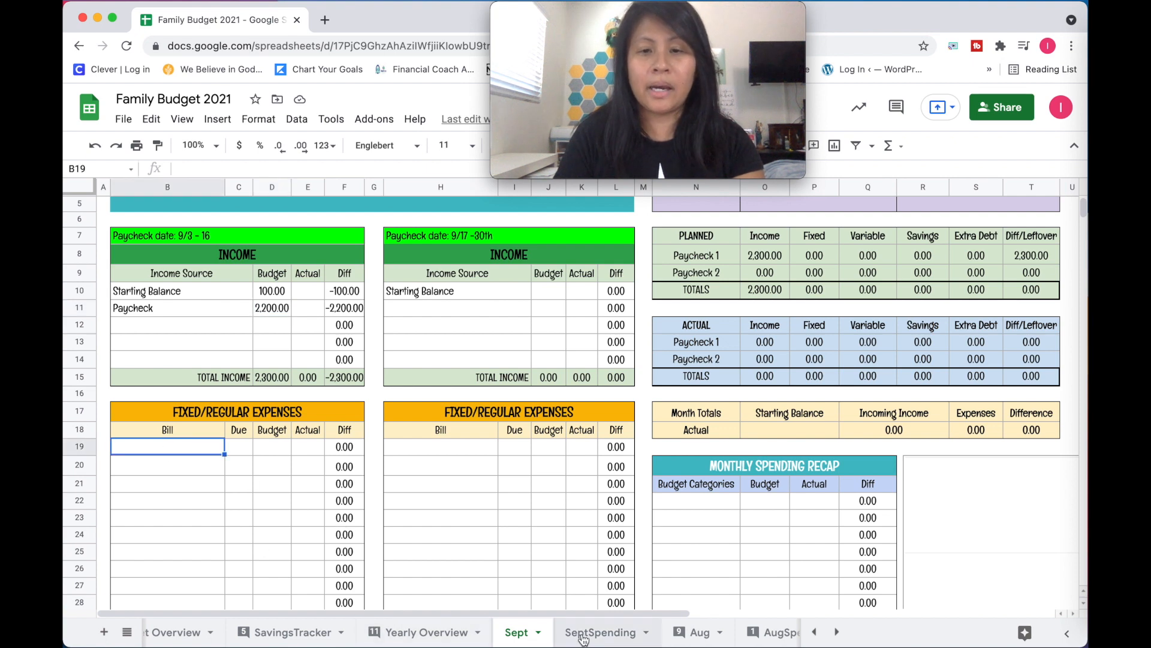
left_click(396, 636)
scroll(434, 520, "down", 5)
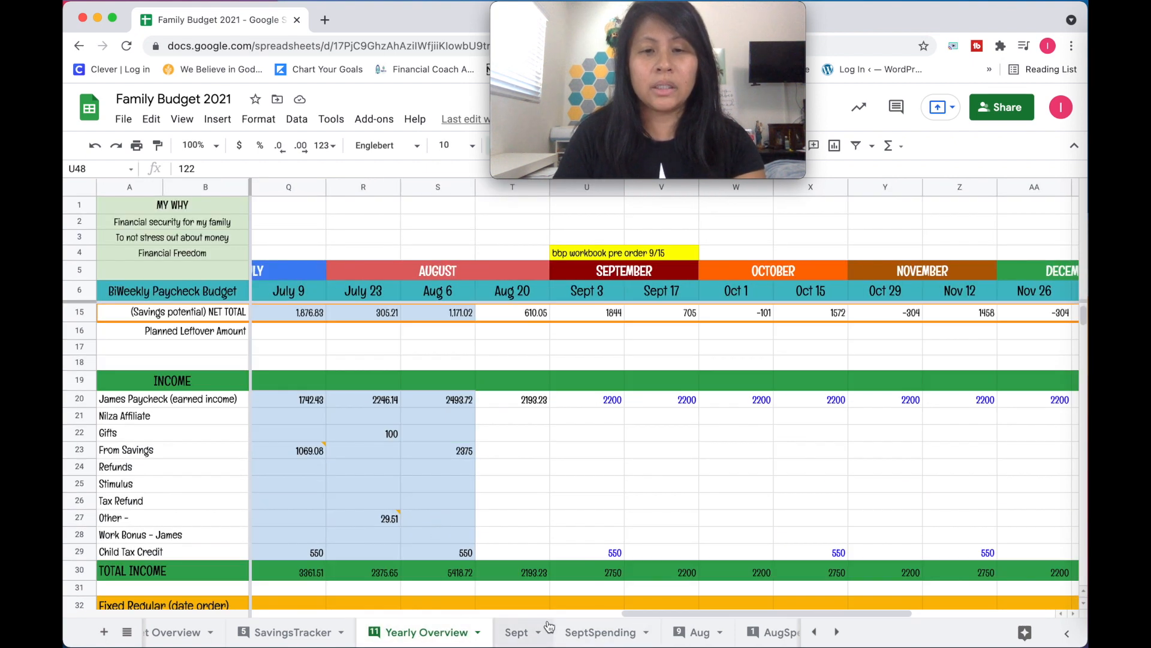
left_click(515, 632)
type("Cushion")
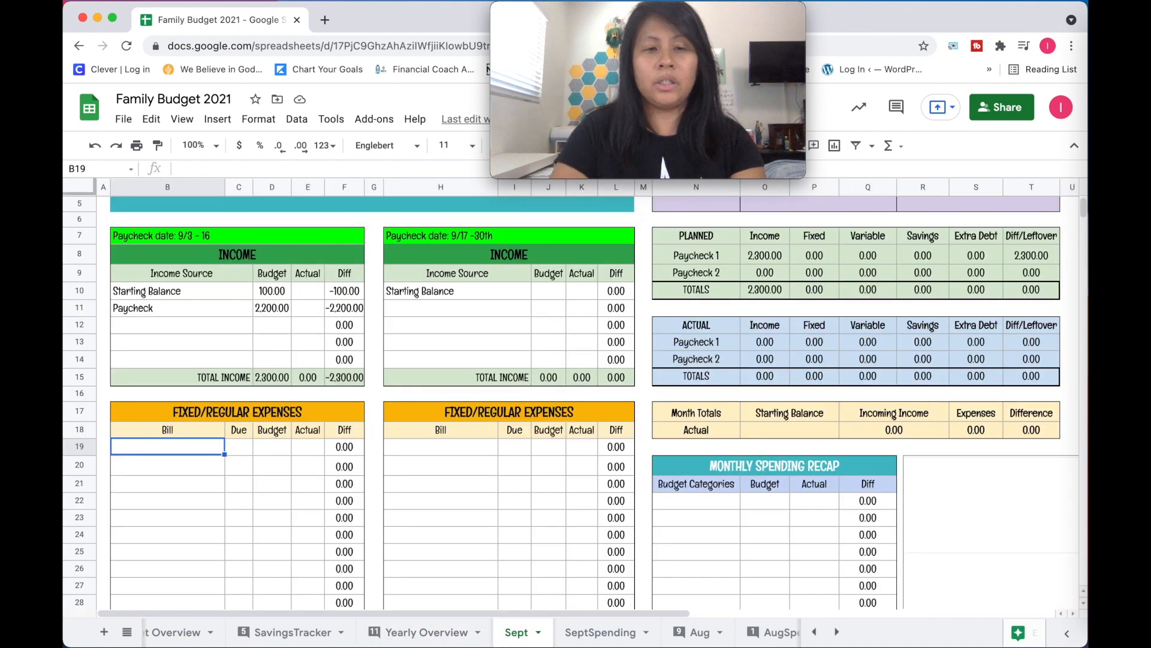
key("Tab")
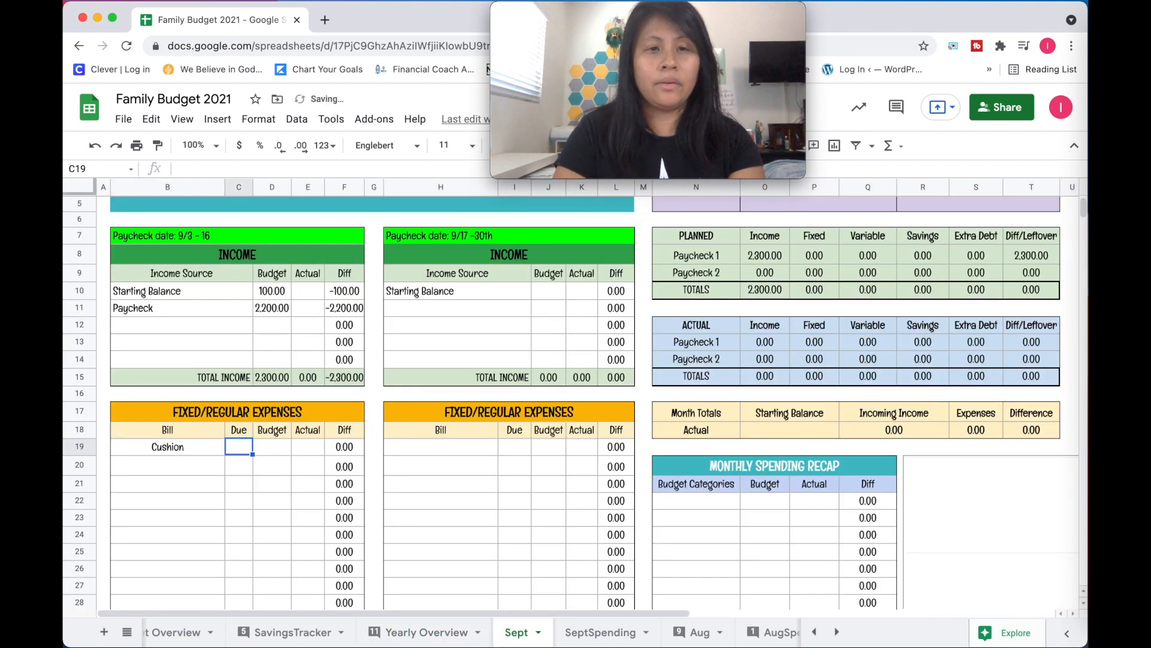
type("3")
key("Tab")
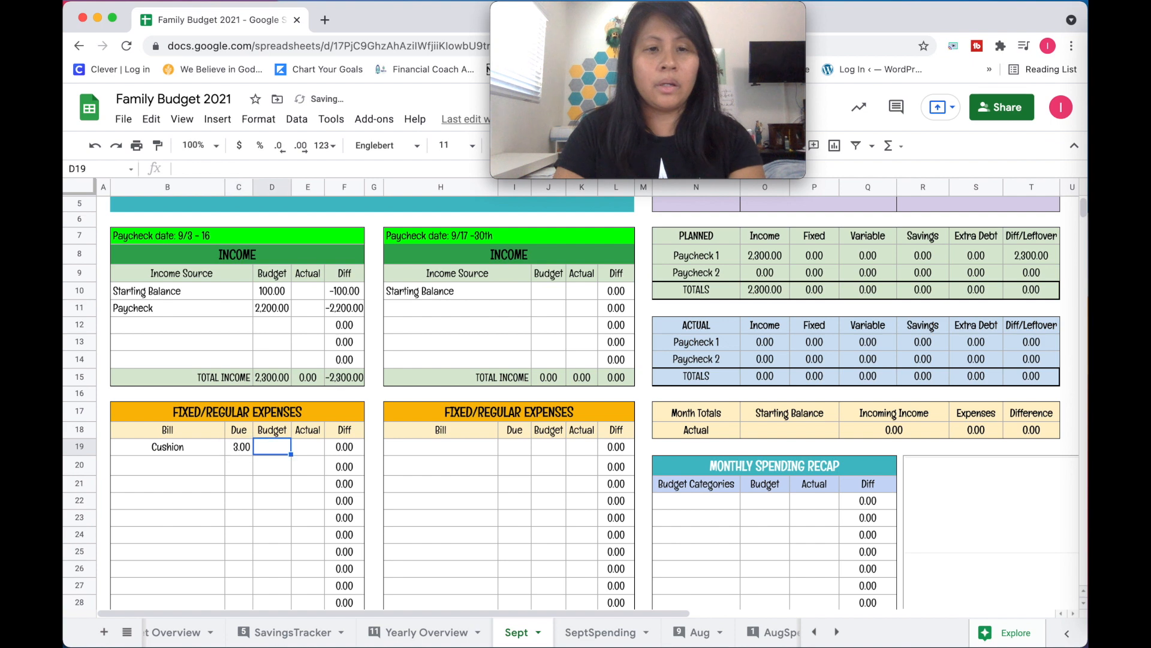
type("100")
key("Return")
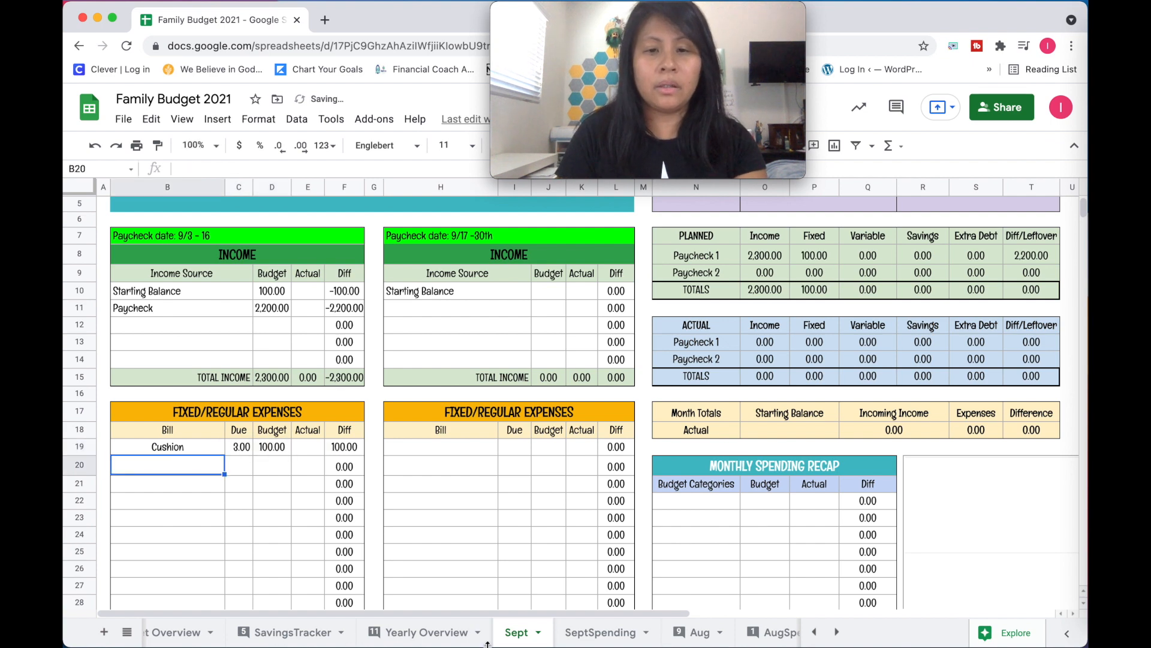
Look up the Sept 3 Child Tax Credit in the Yearly Overview and add Child tax income of 550 to the first September paycheck.
left_click(408, 633)
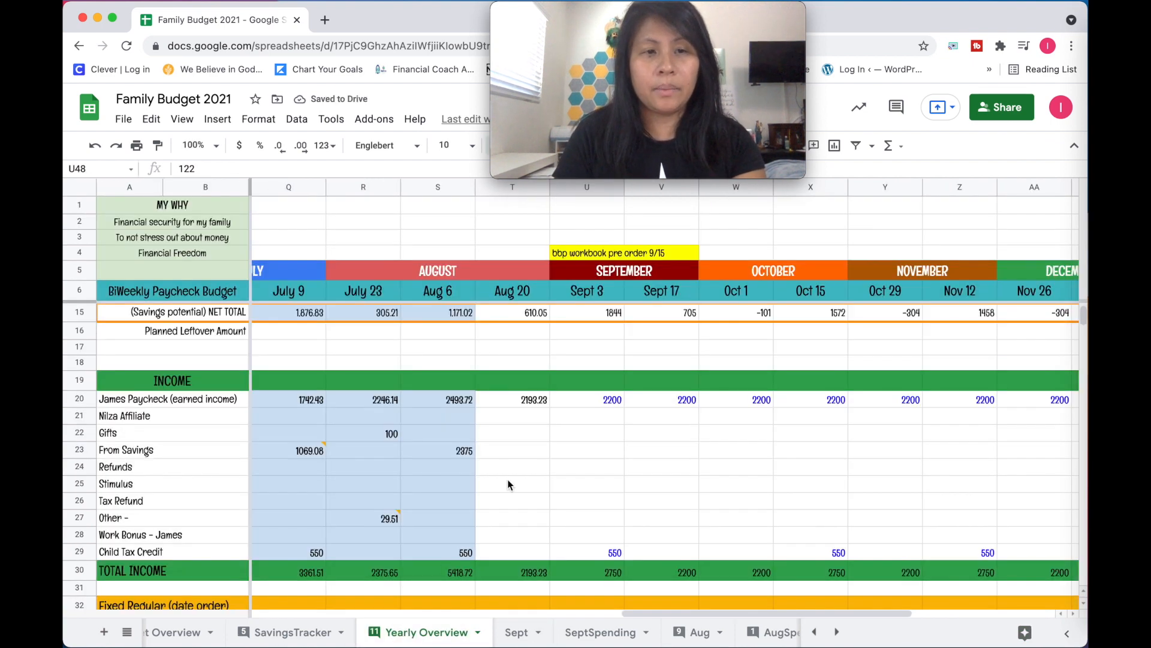
scroll(509, 484, "down", 4)
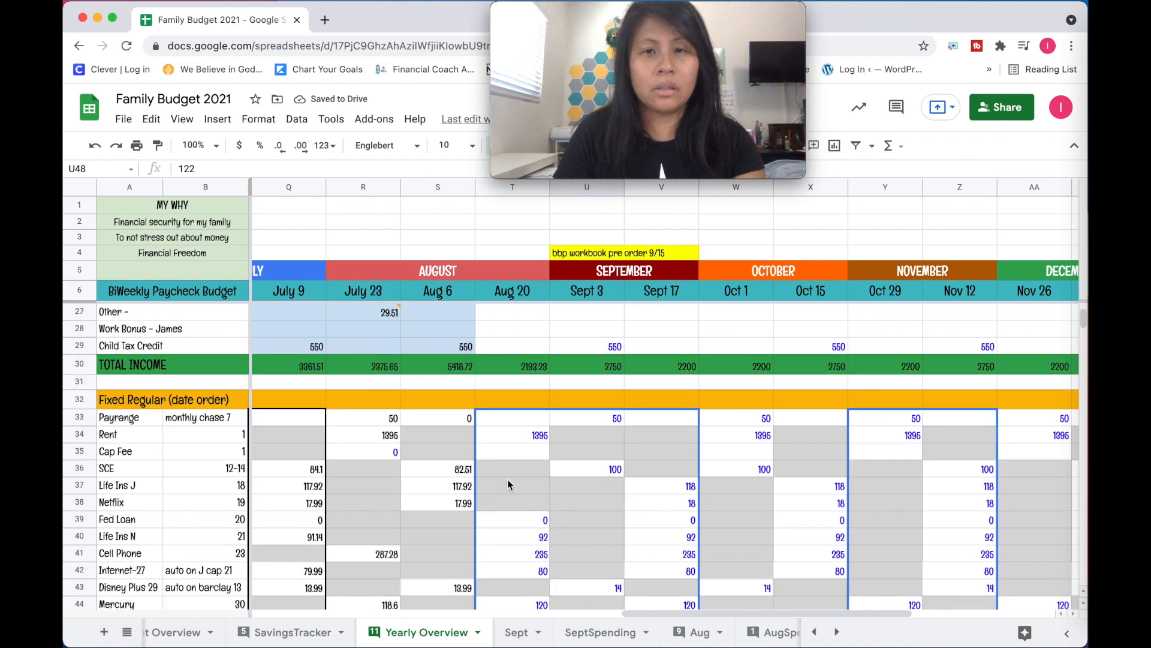
left_click(603, 349)
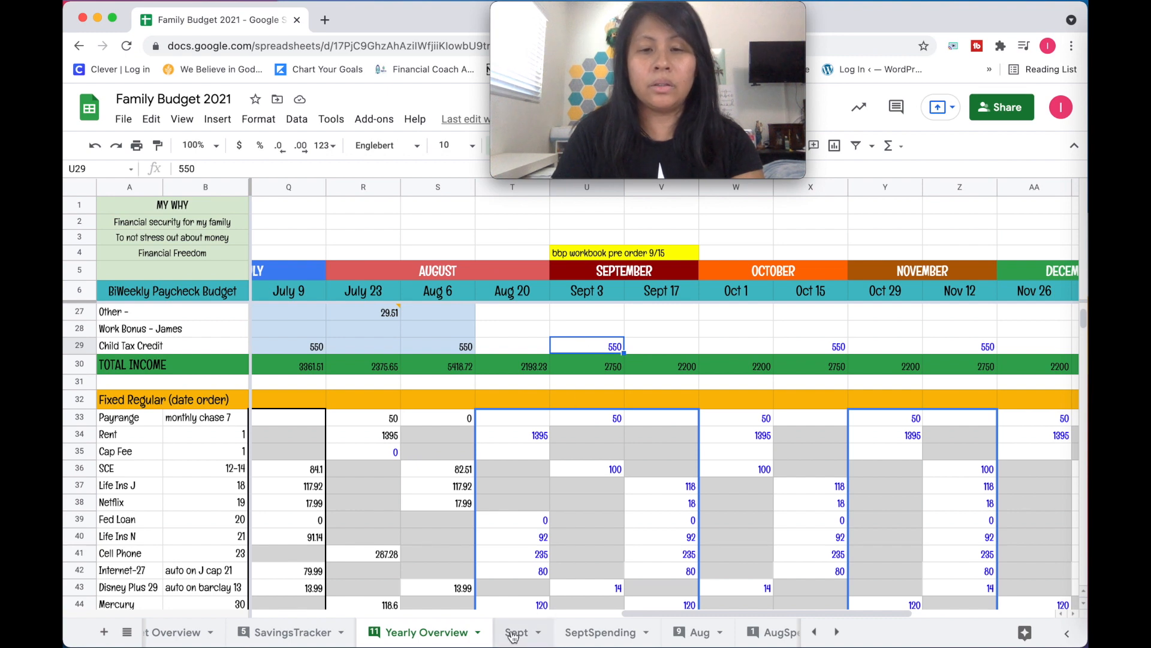
left_click(513, 635)
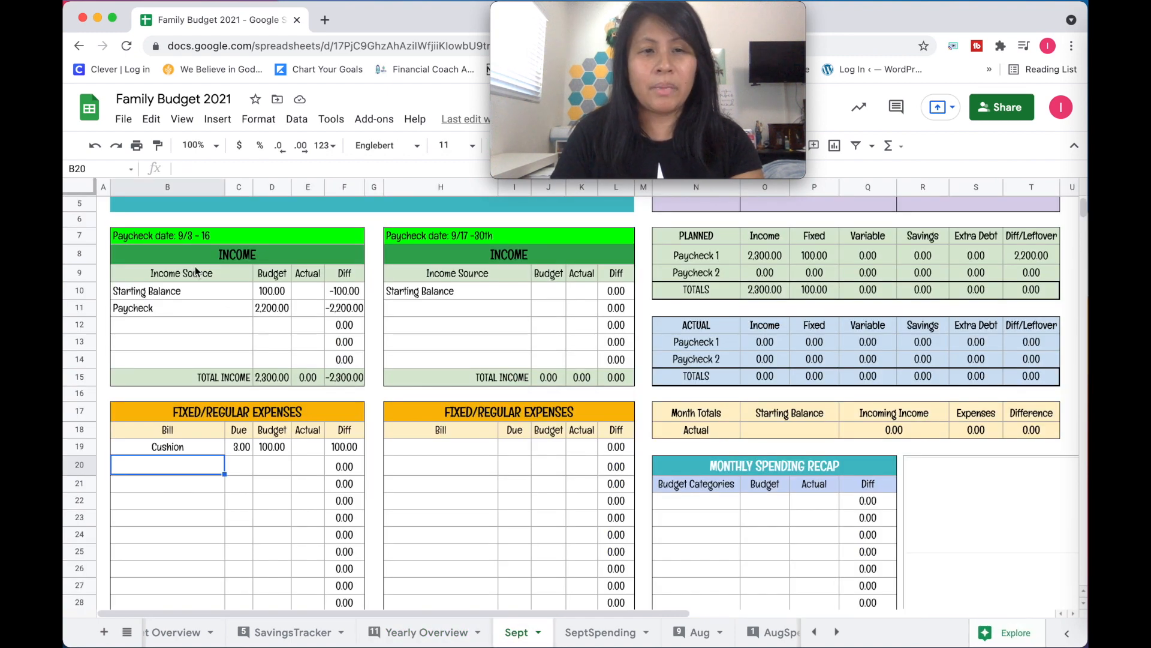
left_click(148, 320)
type("Se")
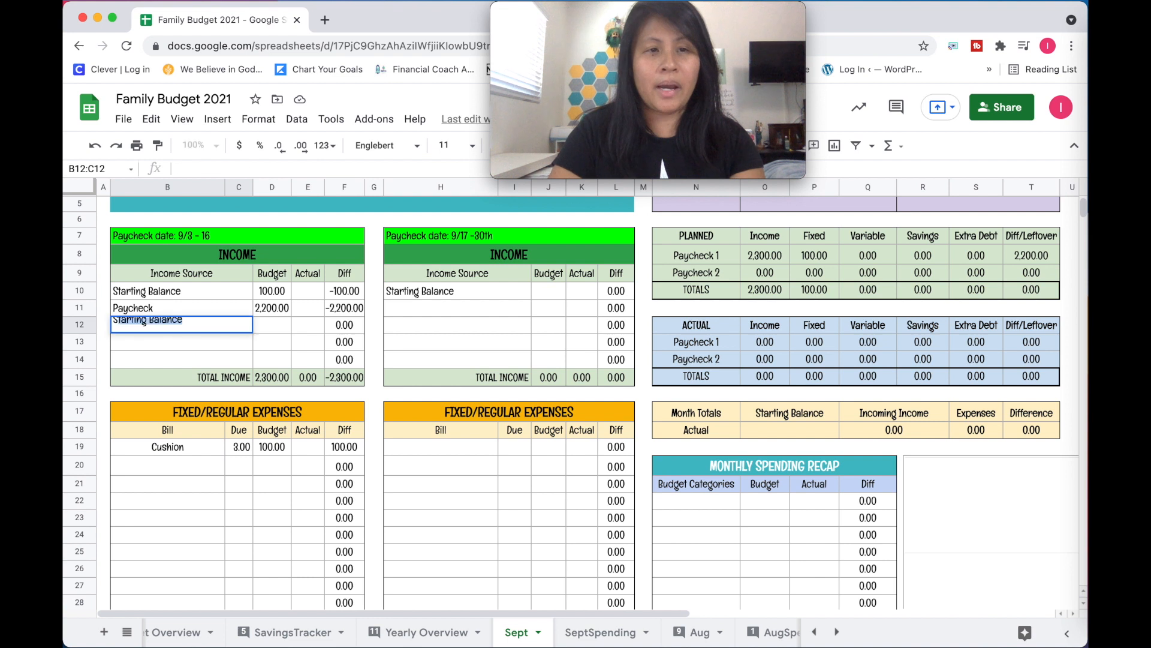
type("pt")
key("BackSpace")
key("BackSpace")
key("BackSpace")
key("BackSpace")
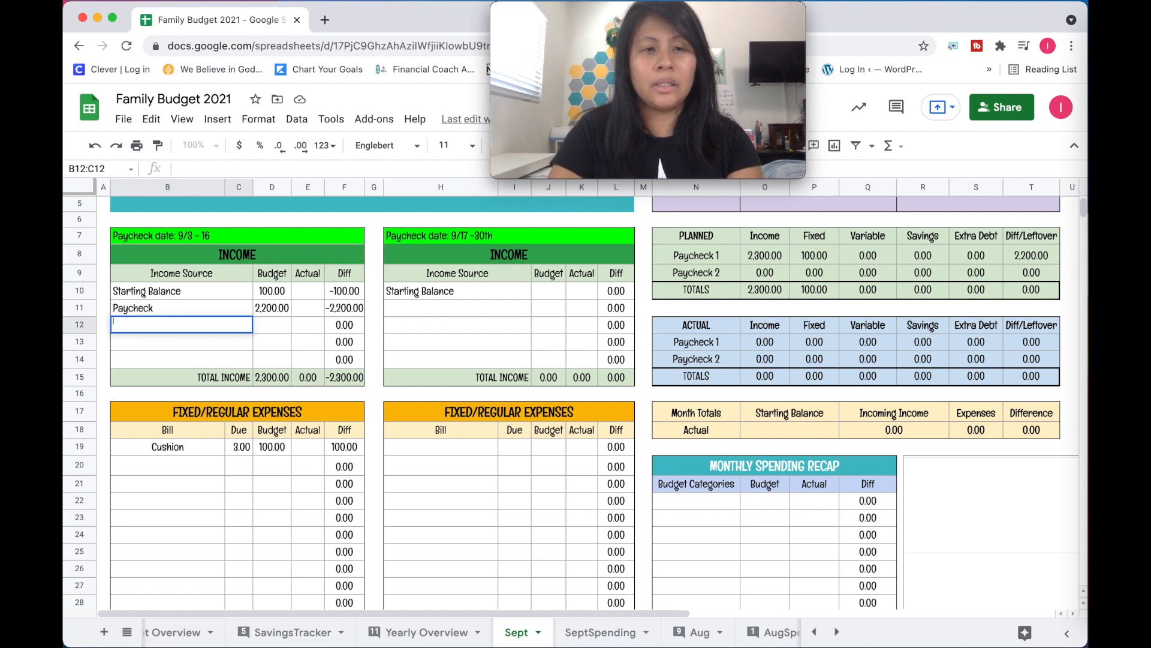
type("Child tax")
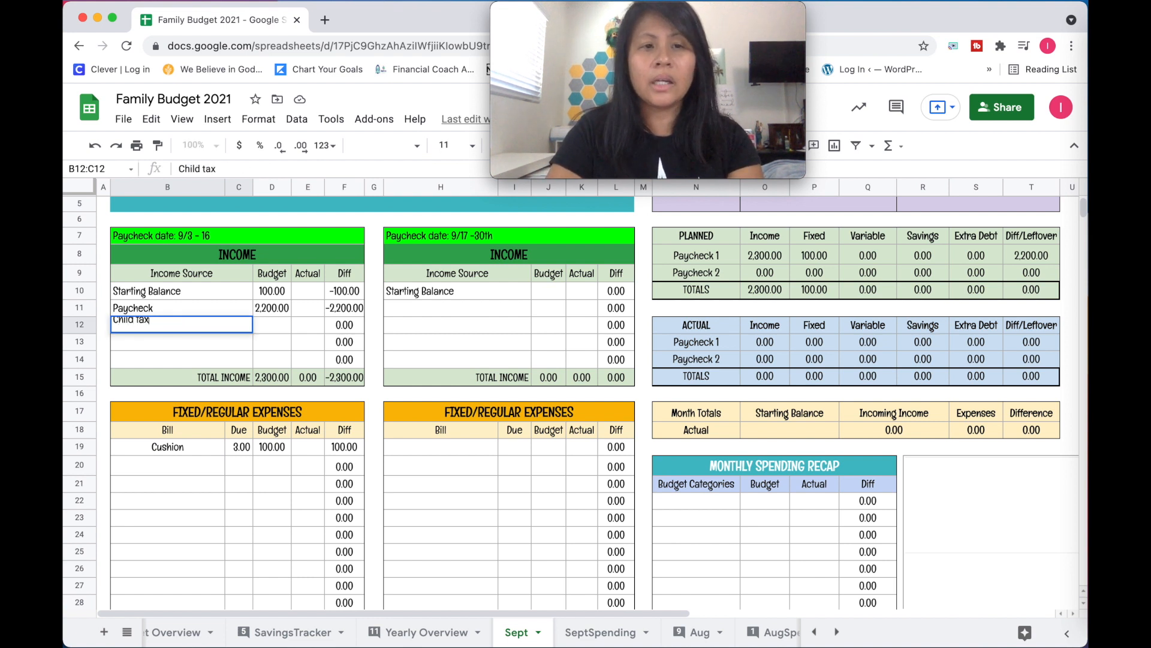
key("Tab")
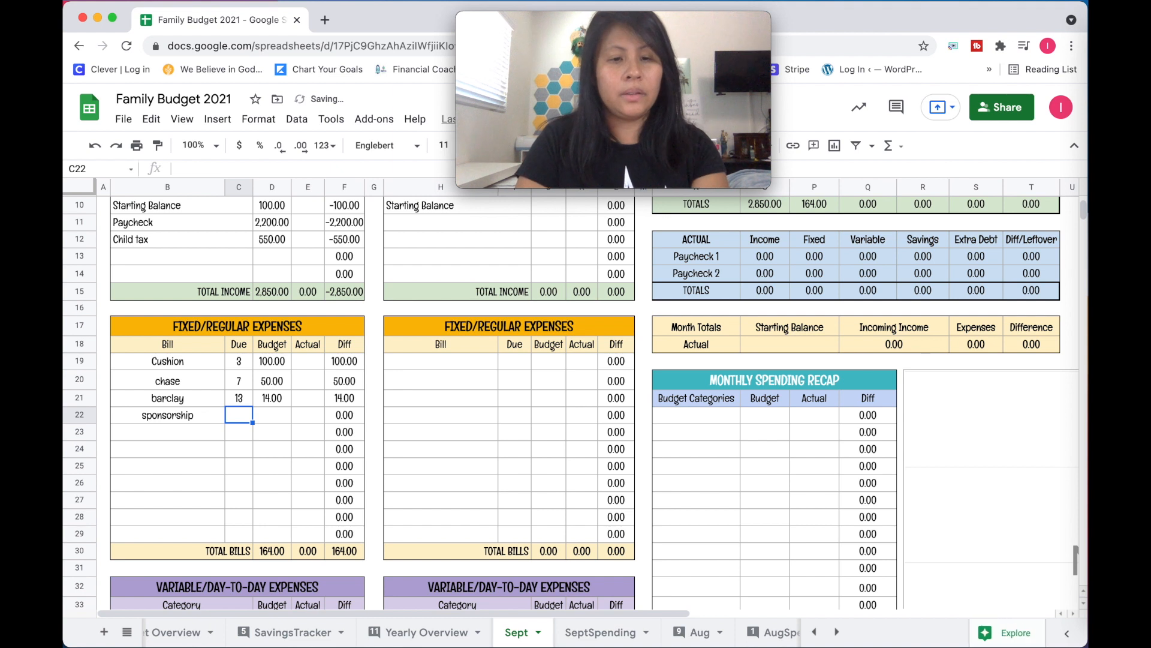
Give the sponsorship bill in the first paycheck's fixed expenses due day 3 and a budget of 122.
type("3")
key("Tab")
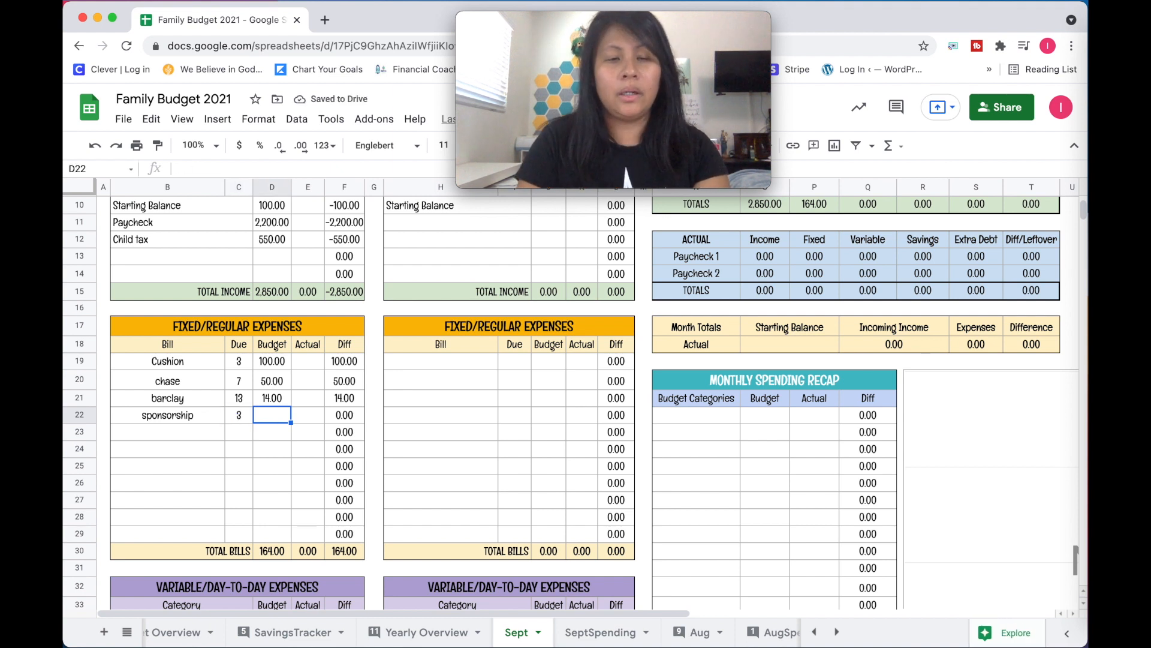
type("122")
key("Return")
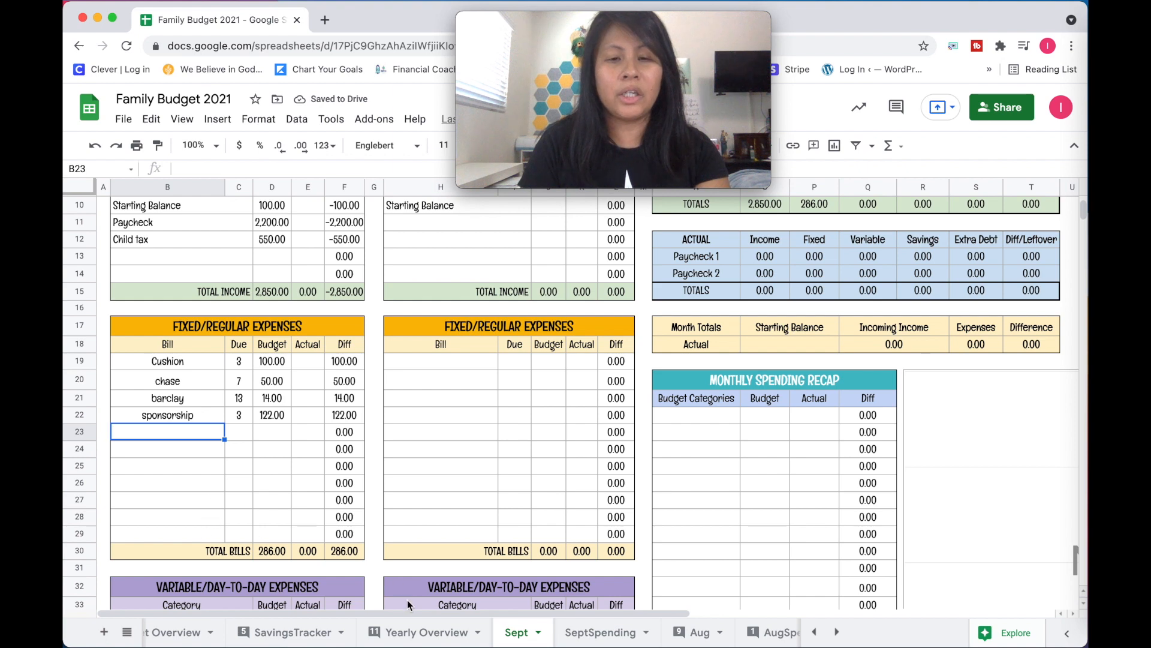
Review the upcoming paychecks' net totals in the Yearly Overview and the planned leftover for Paycheck 1 on the Sept sheet.
left_click(444, 632)
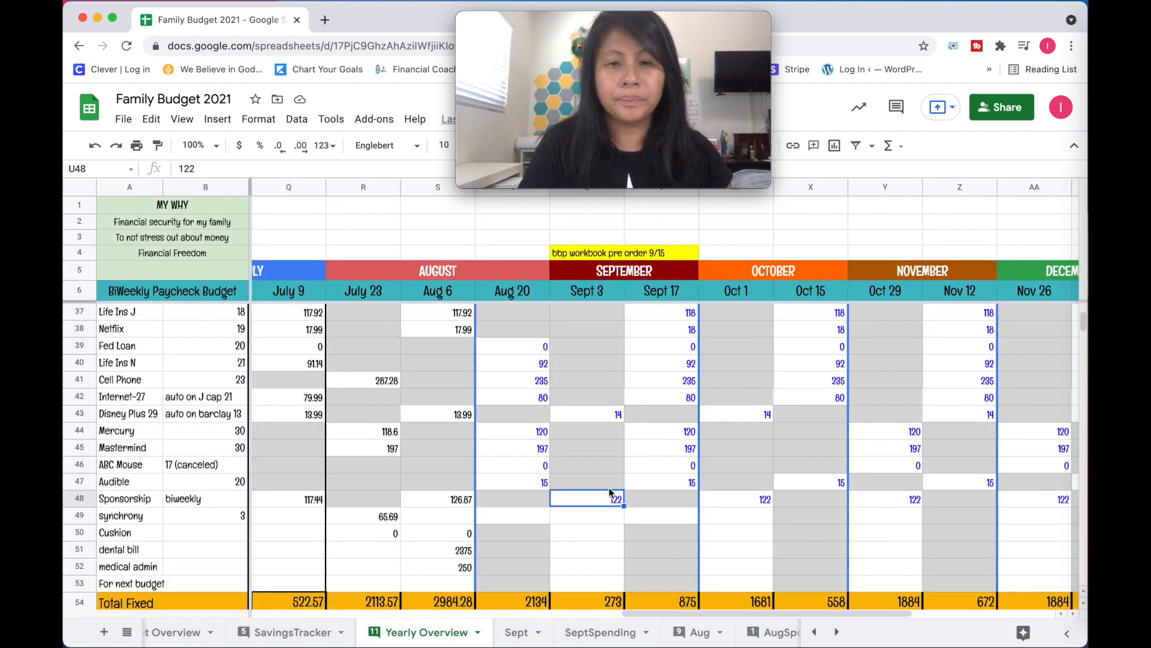
scroll(660, 473, "up", 5)
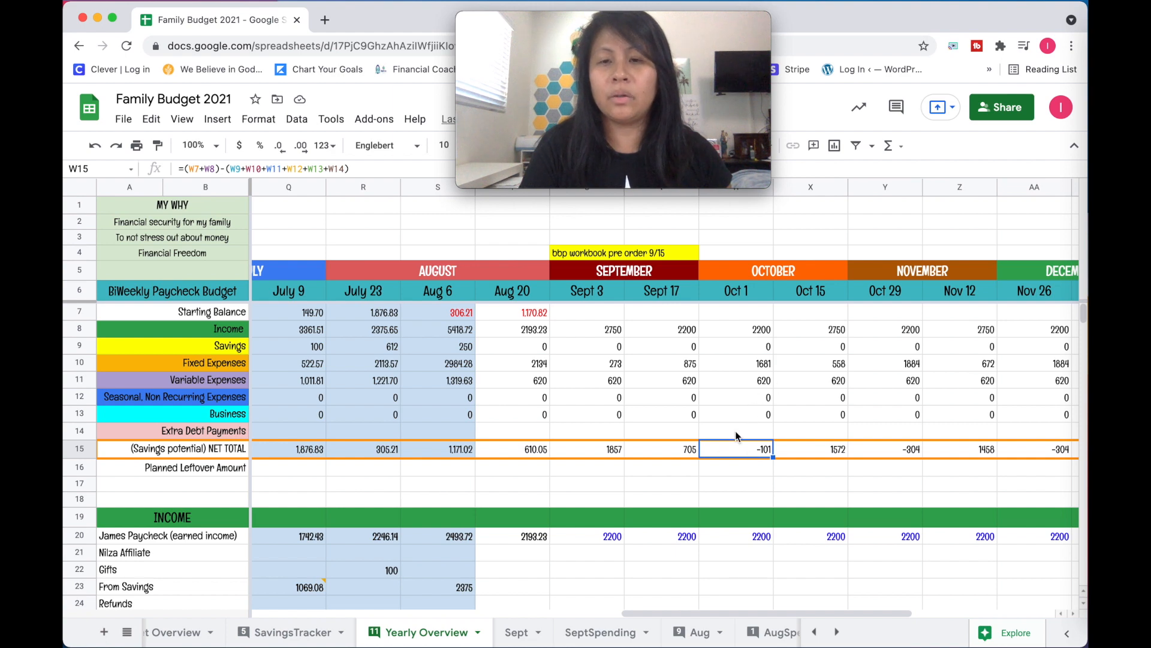
scroll(741, 469, "down", 5)
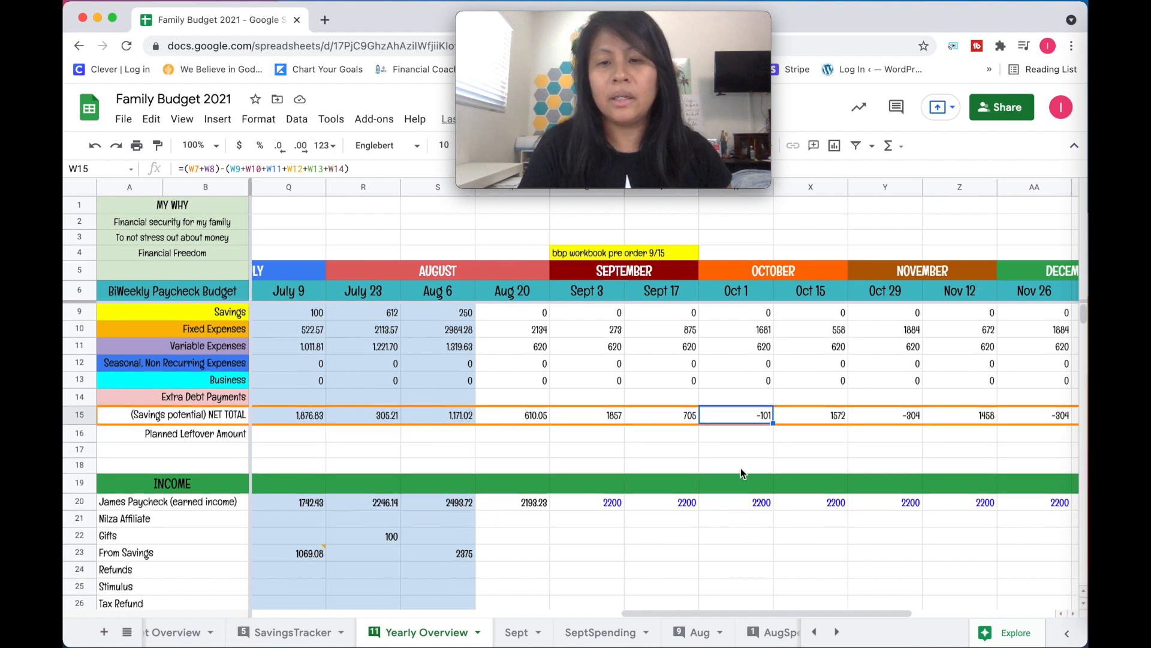
scroll(742, 472, "up", 5)
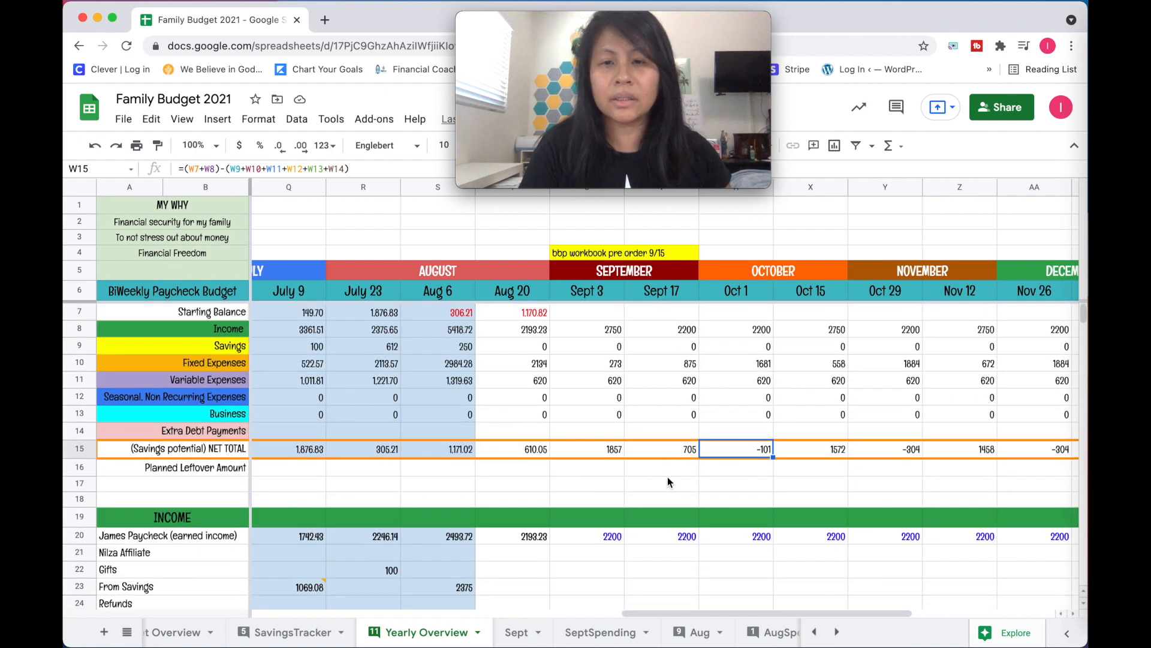
left_click(517, 632)
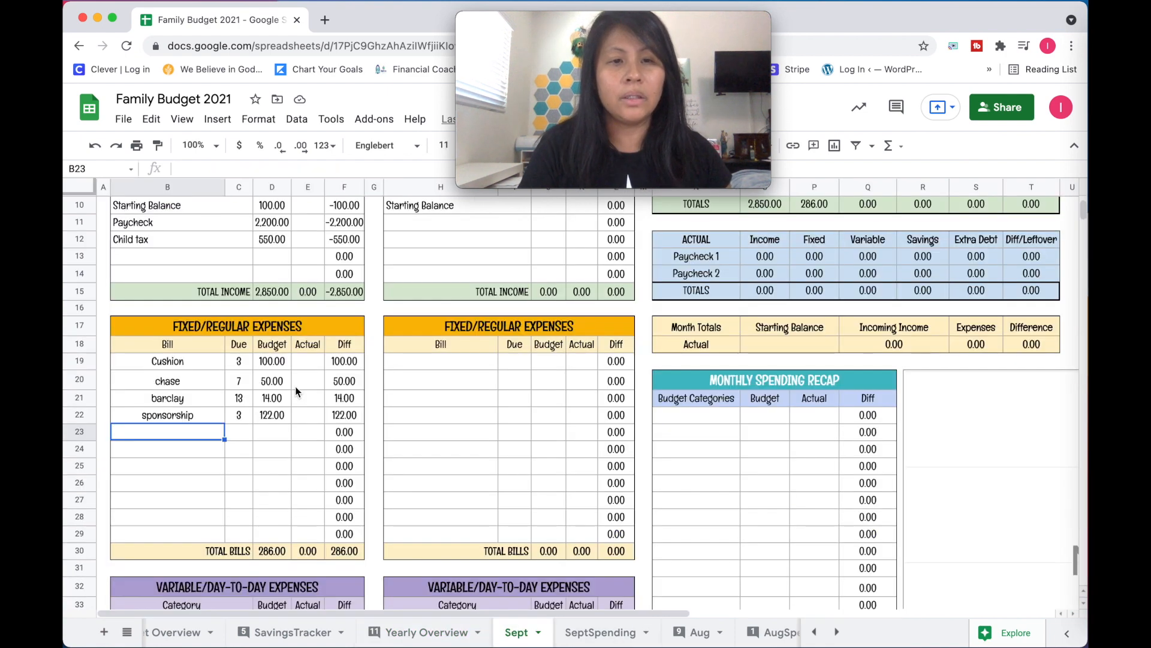
scroll(293, 427, "up", 3)
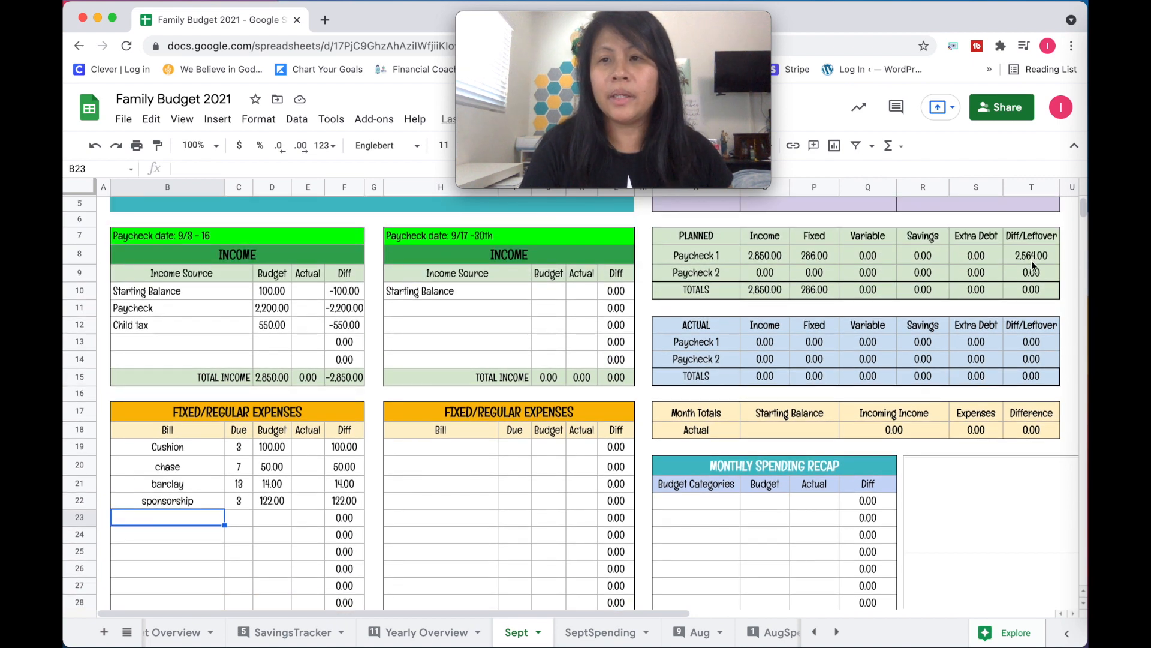
left_click(1031, 260)
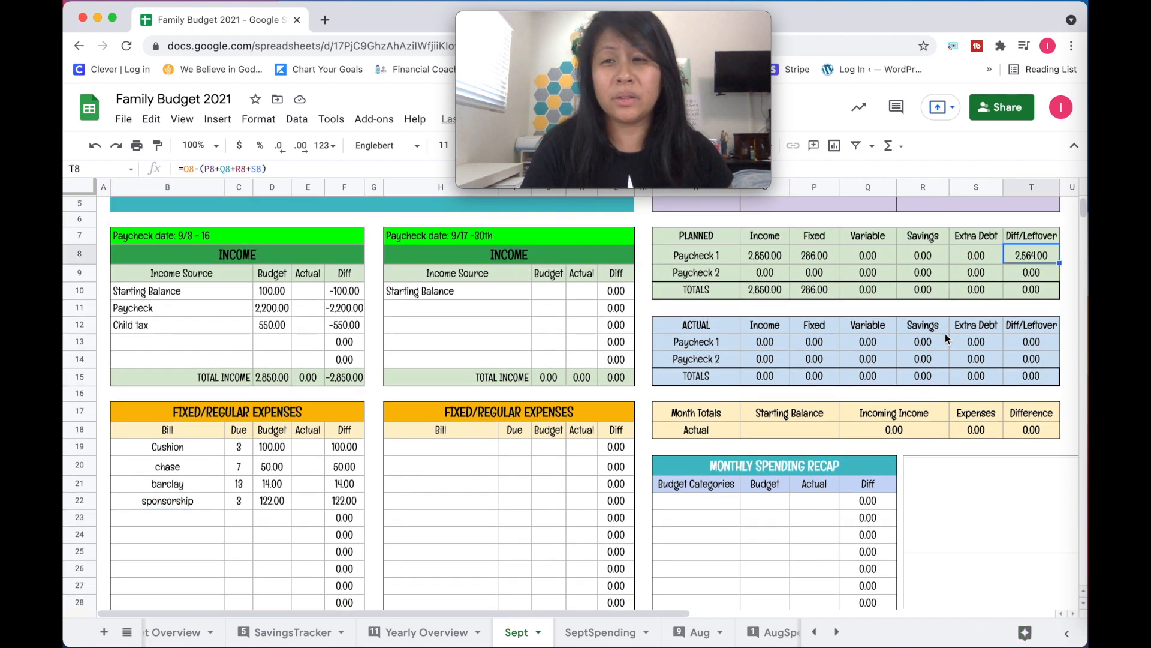
scroll(408, 426, "down", 10)
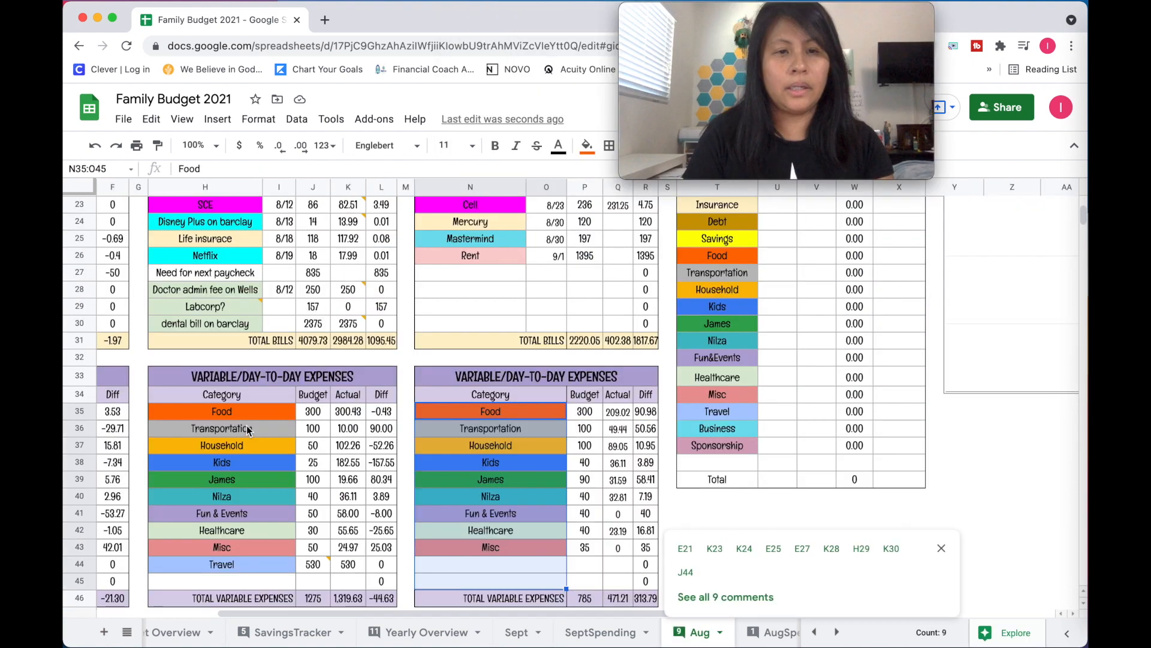
Copy the variable expense categories Food through Misc from the Aug sheet into both paychecks' variable expenses on the Sept sheet.
left_click(247, 416)
left_click_drag(247, 408, 244, 553)
key("super+c")
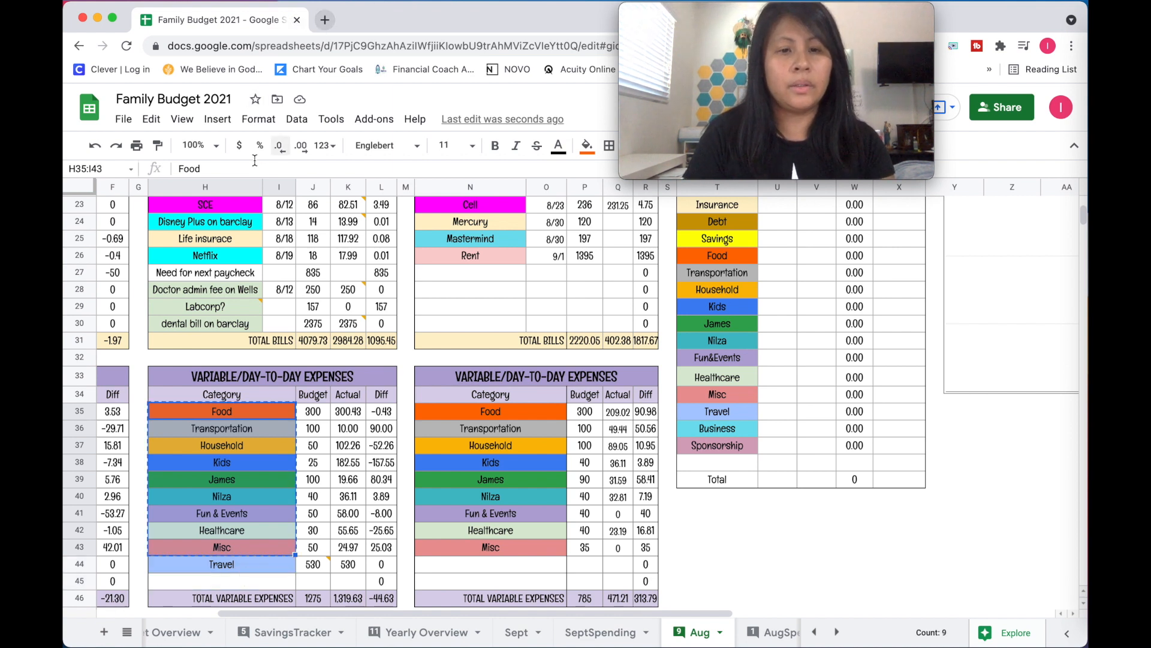
left_click(532, 632)
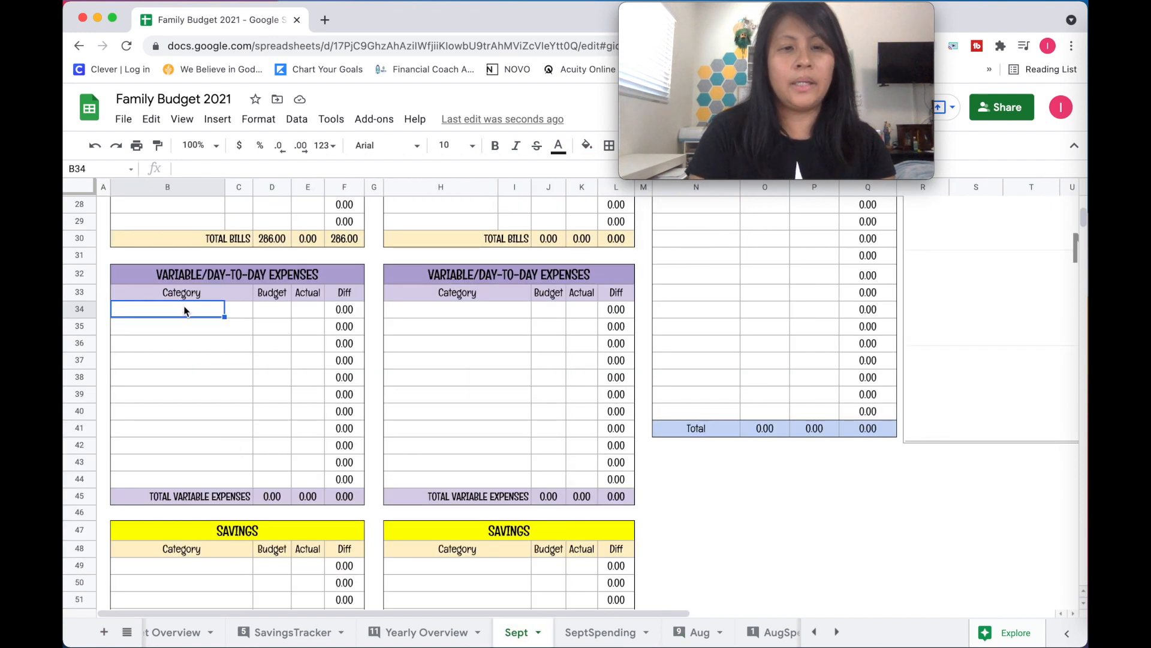
key("super+v")
left_click(492, 308)
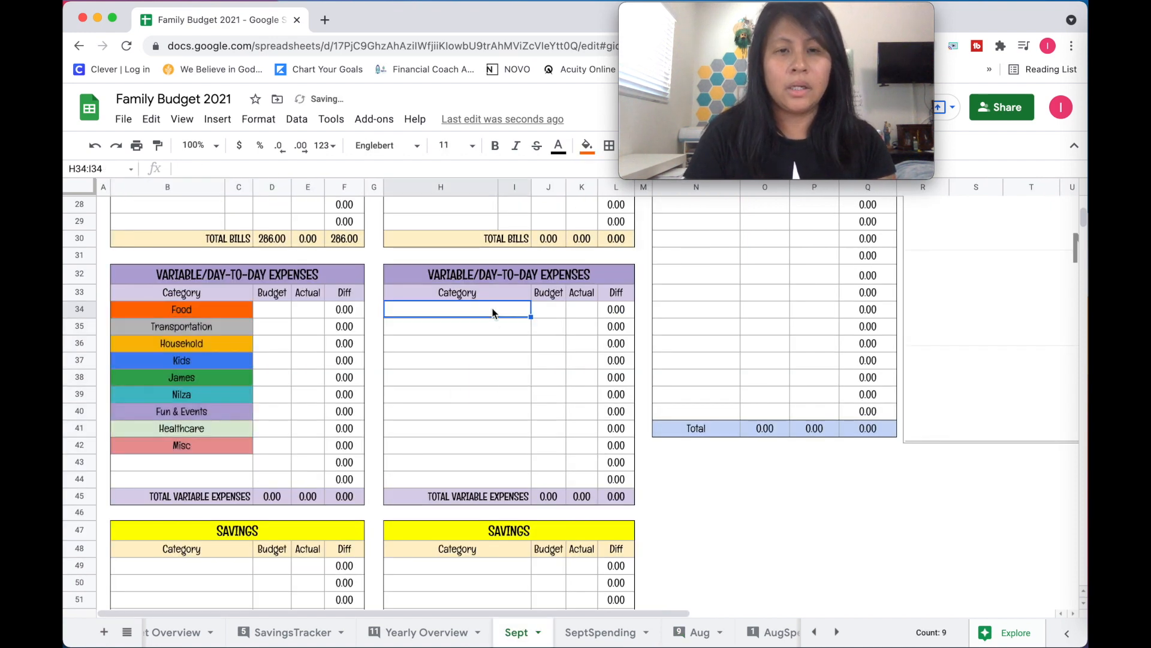
key("super+v")
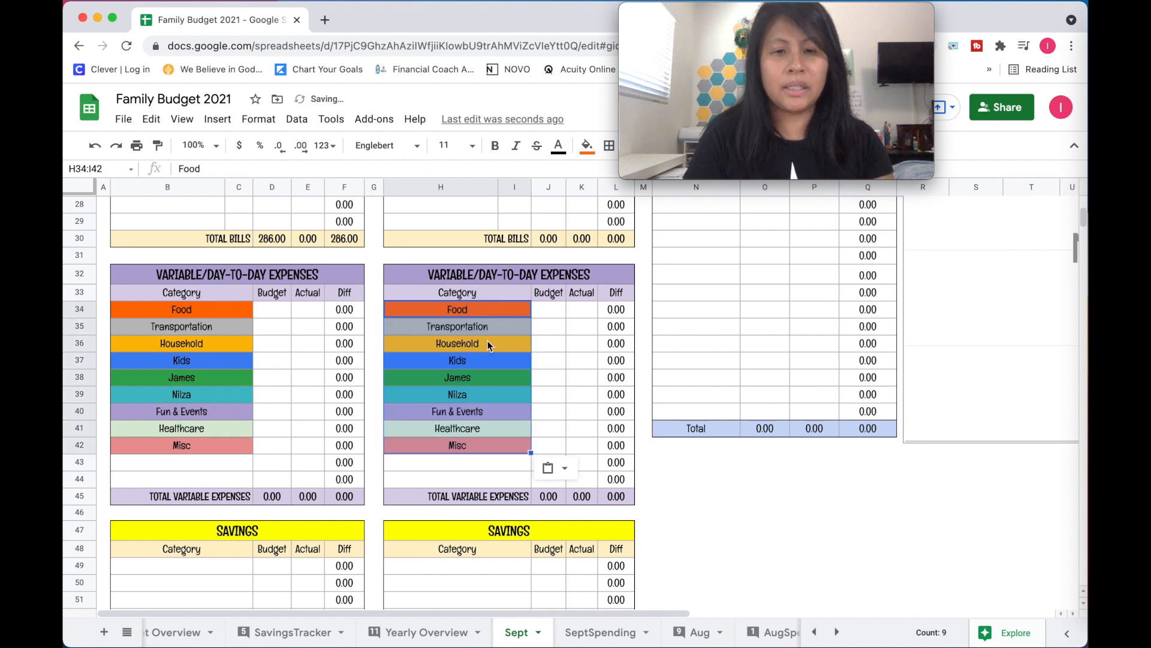
left_click(467, 470)
left_click(194, 467)
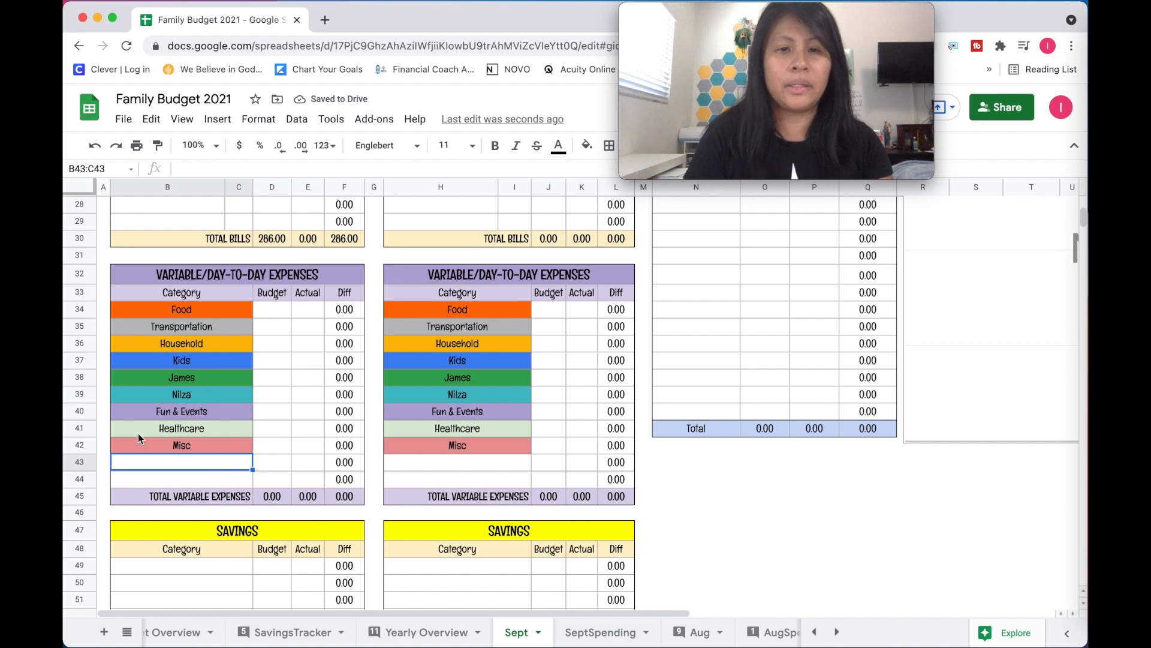
Copy the savings categories Travel through Roth IRA from the Aug sheet into both paychecks' savings tables on the Sept sheet.
scroll(223, 392, "down", 3)
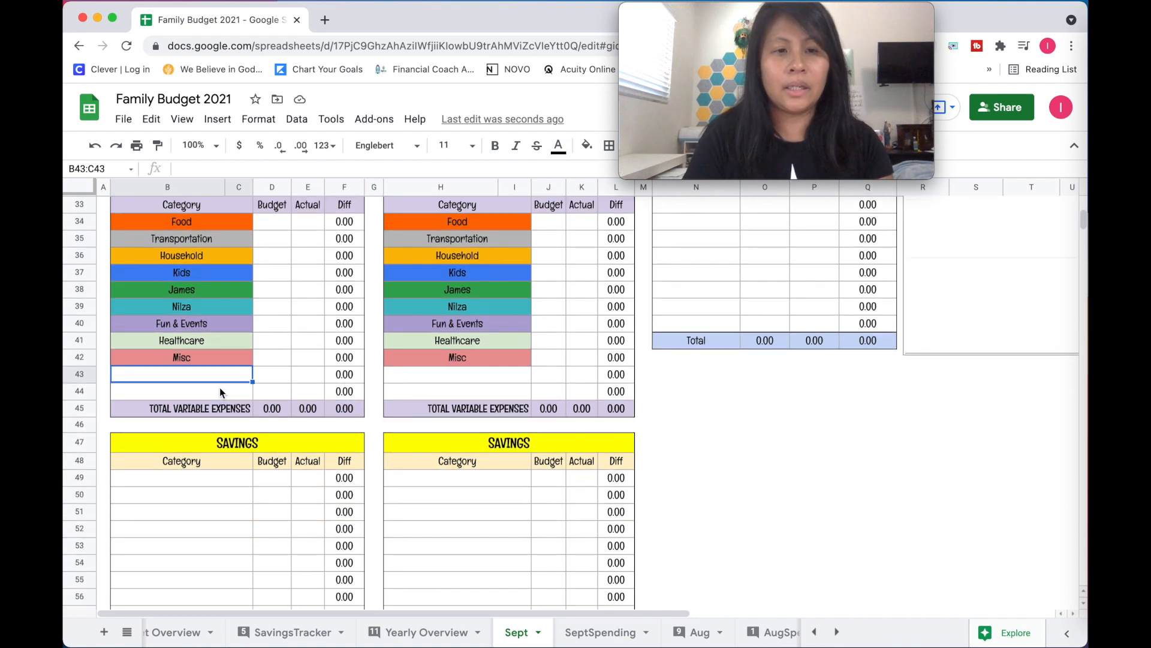
scroll(220, 392, "down", 2)
left_click(690, 637)
scroll(348, 520, "down", 10)
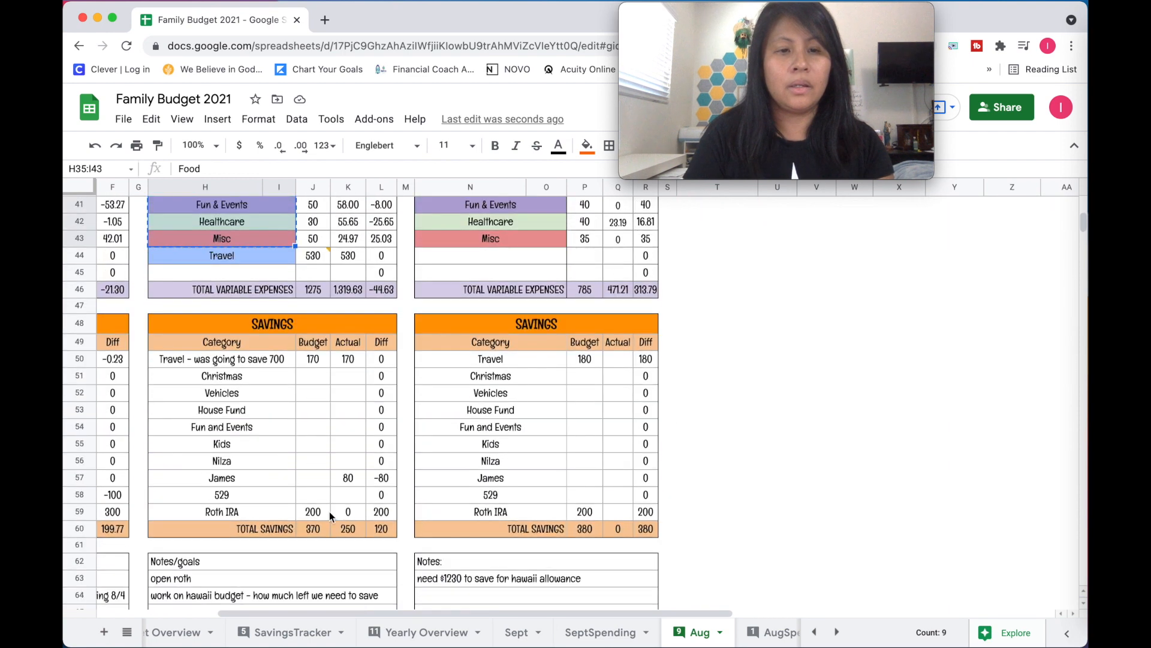
left_click(286, 498)
left_click_drag(492, 360, 489, 513)
key("super+c")
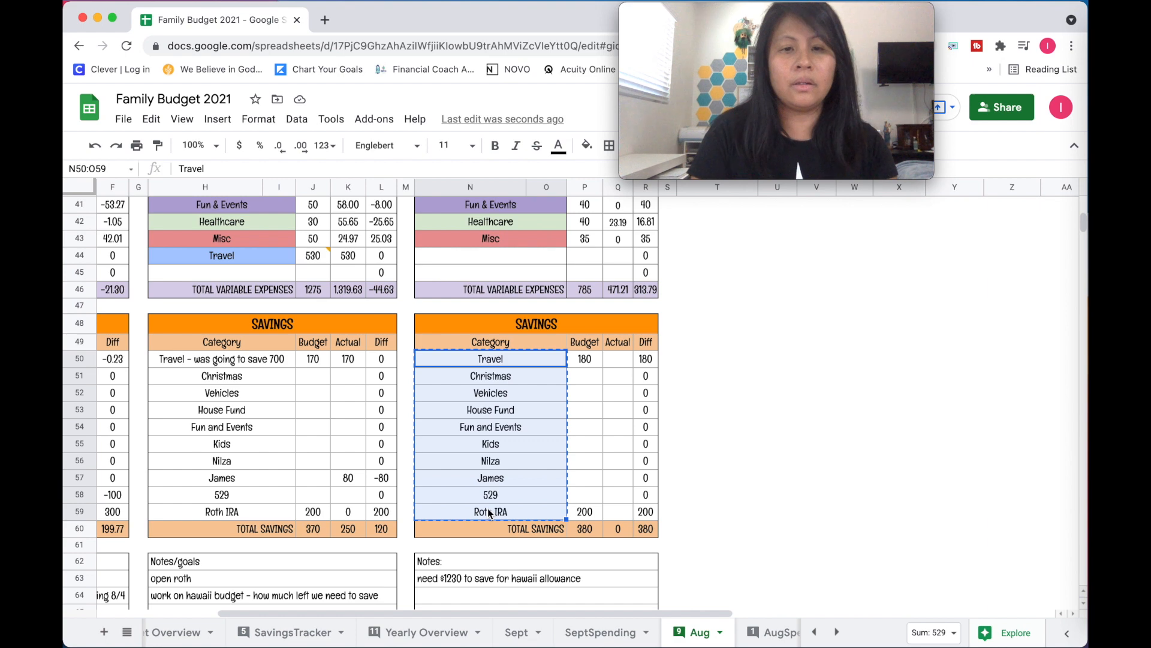
left_click(518, 637)
left_click(197, 408)
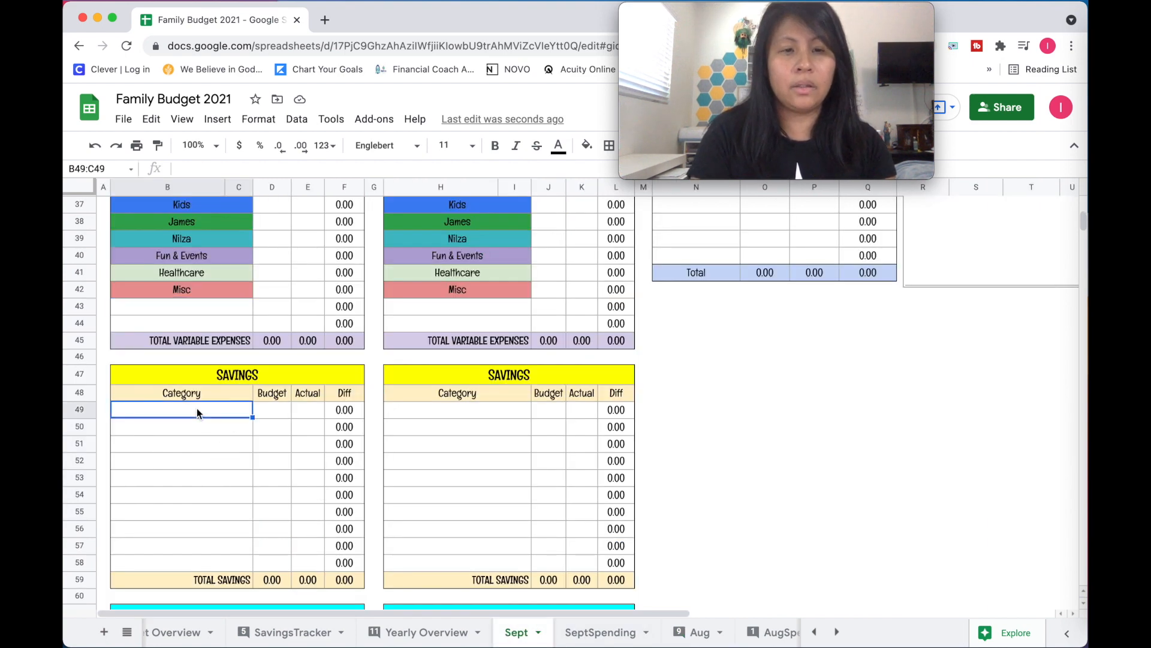
key("super+v")
left_click(468, 409)
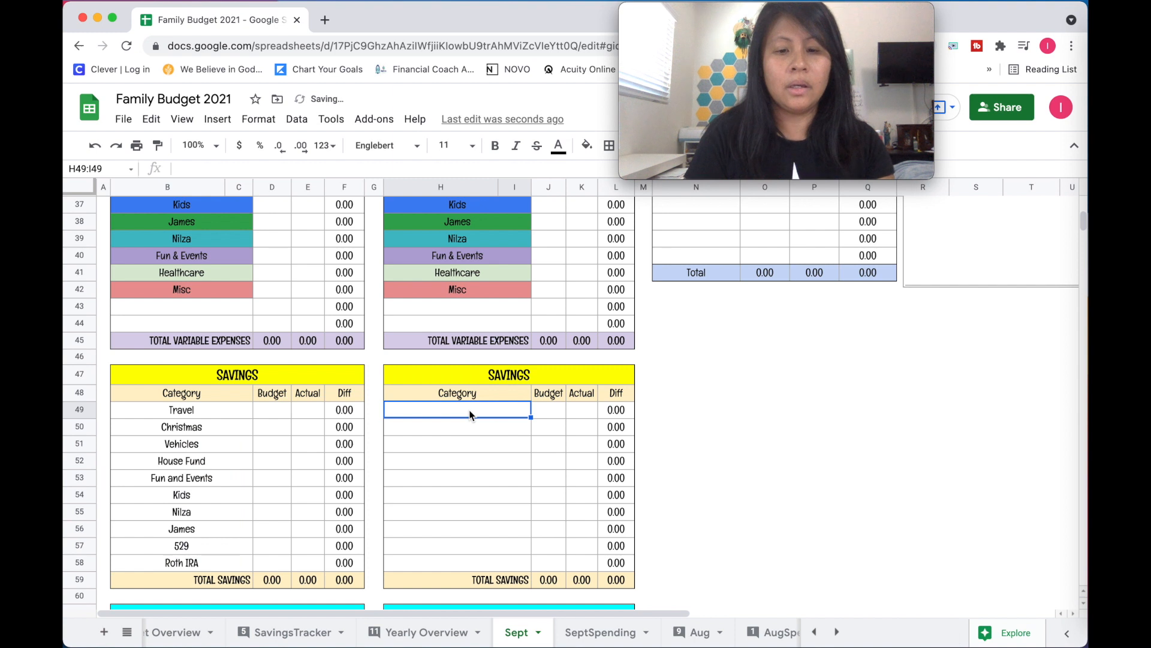
key("super+v")
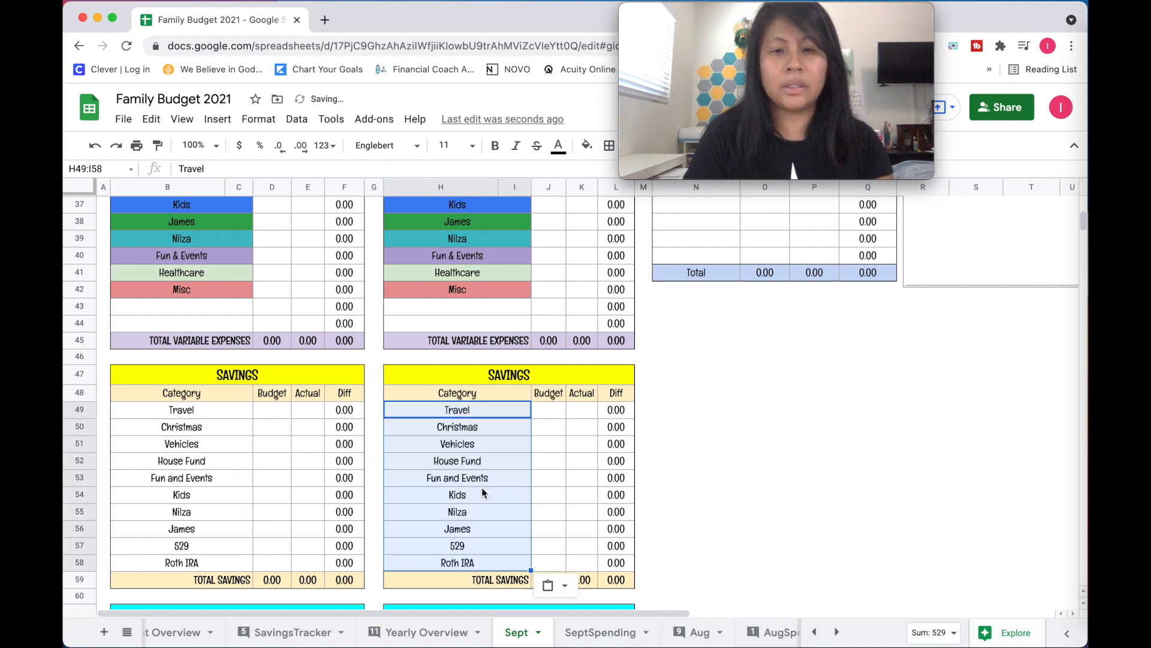
left_click(652, 511)
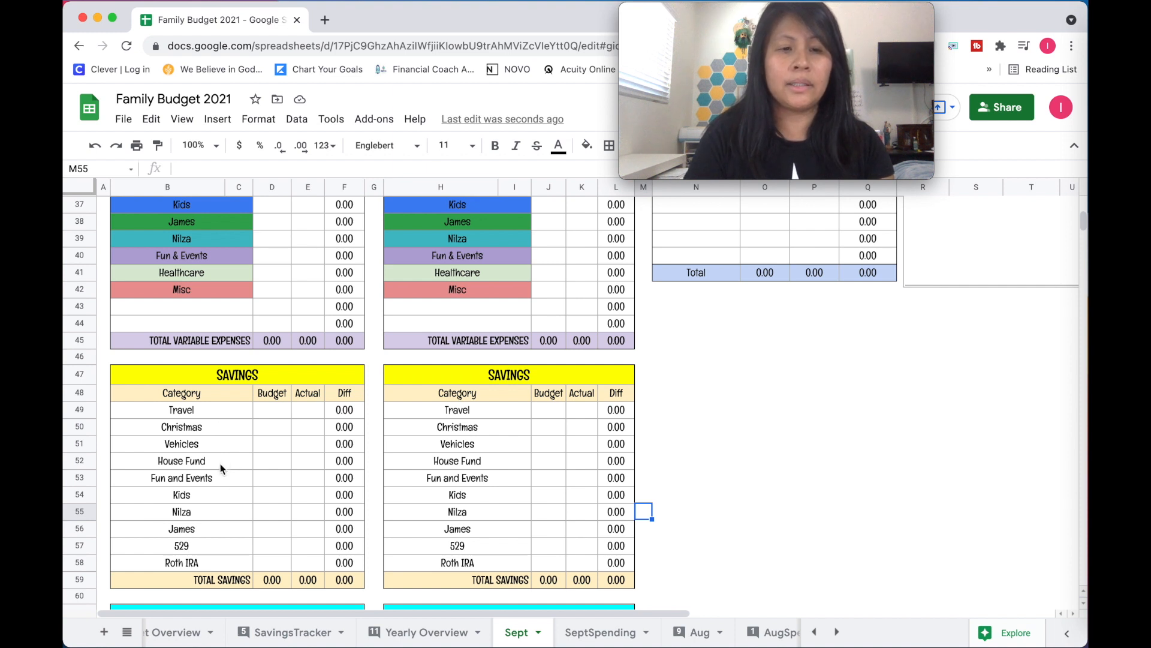
Budget 250 for Food and 100 for Transportation in the first paycheck's variable expenses.
scroll(349, 548, "down", 2)
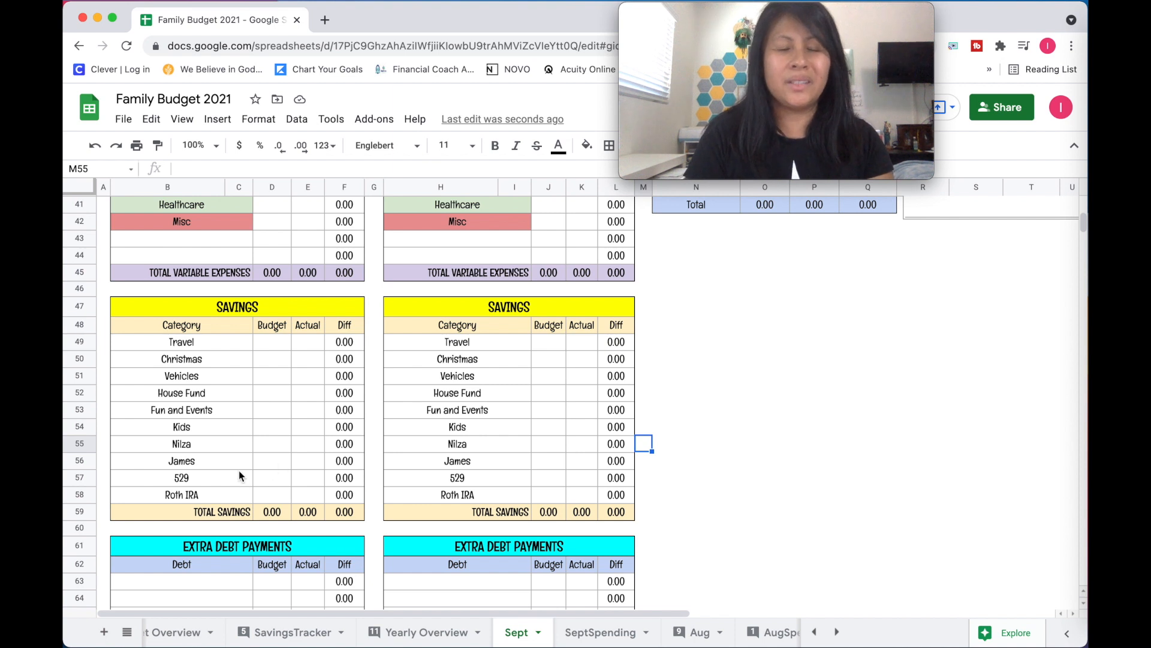
scroll(293, 442, "down", 4)
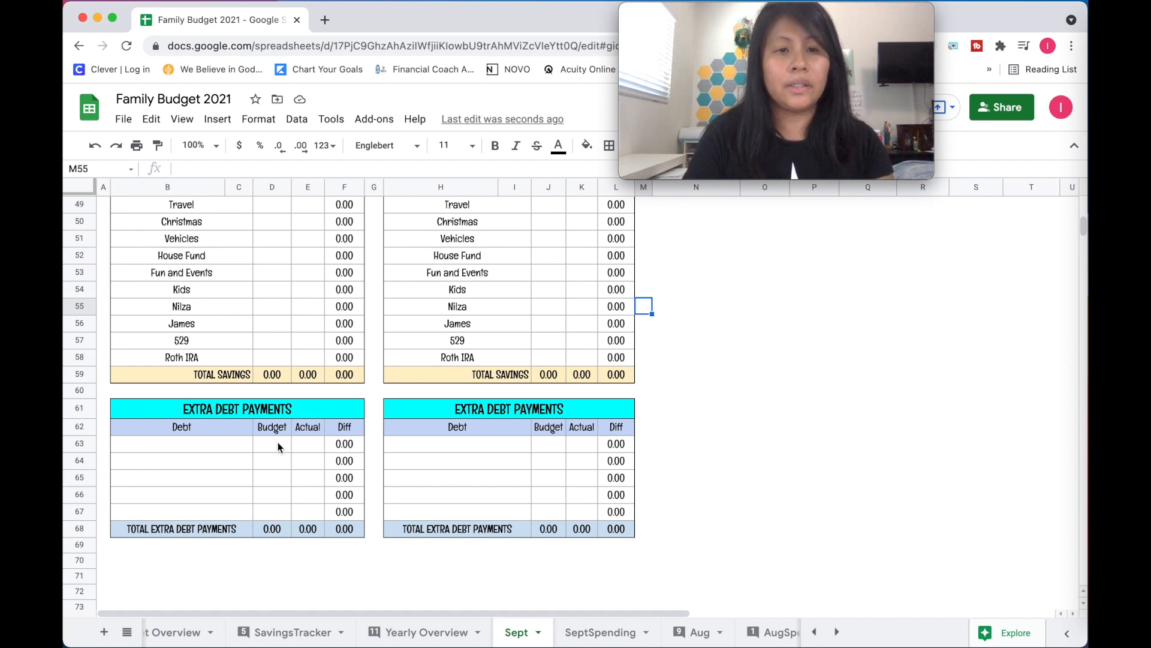
scroll(277, 446, "up", 20)
scroll(276, 504, "up", 2)
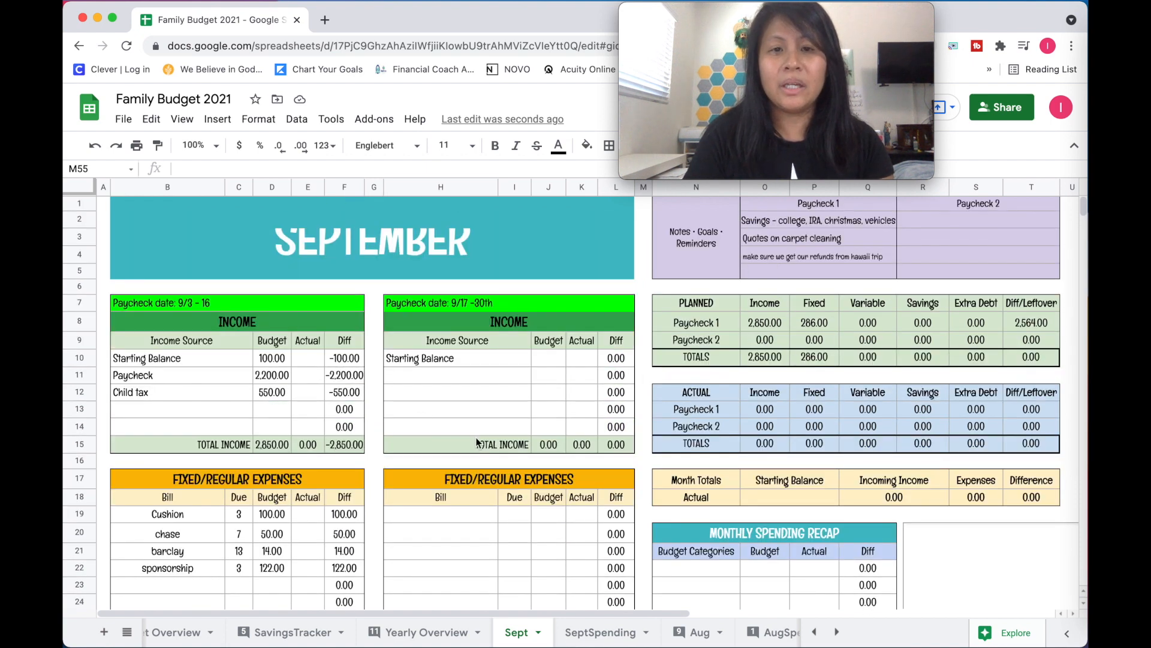
scroll(477, 442, "down", 5)
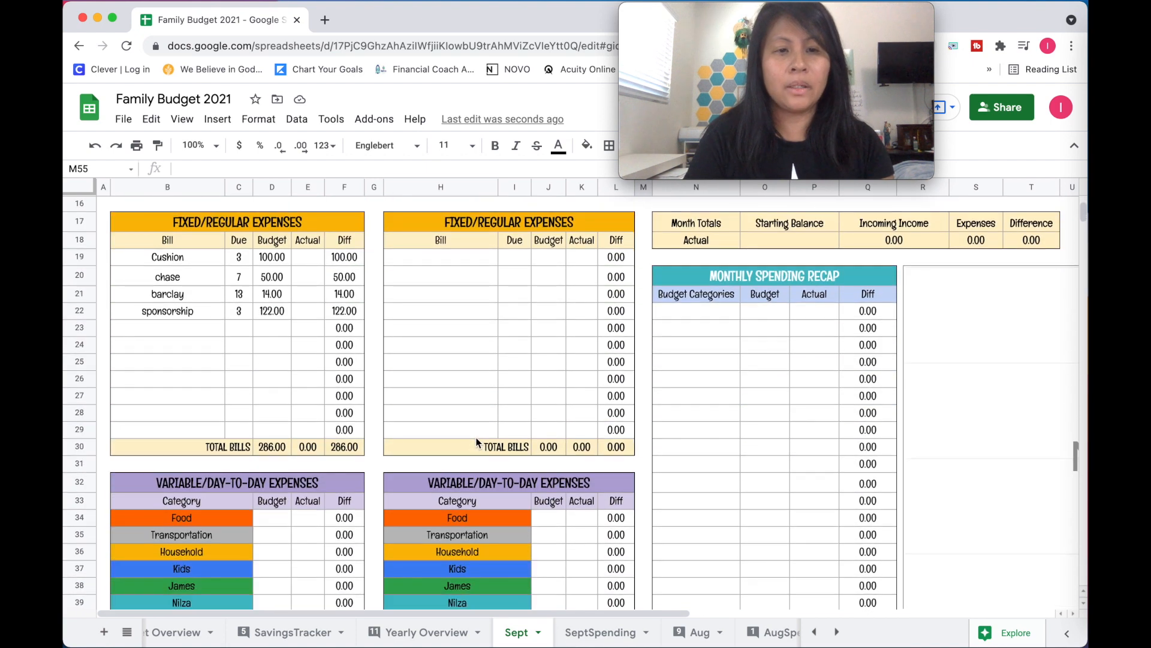
left_click(279, 517)
scroll(279, 517, "down", 2)
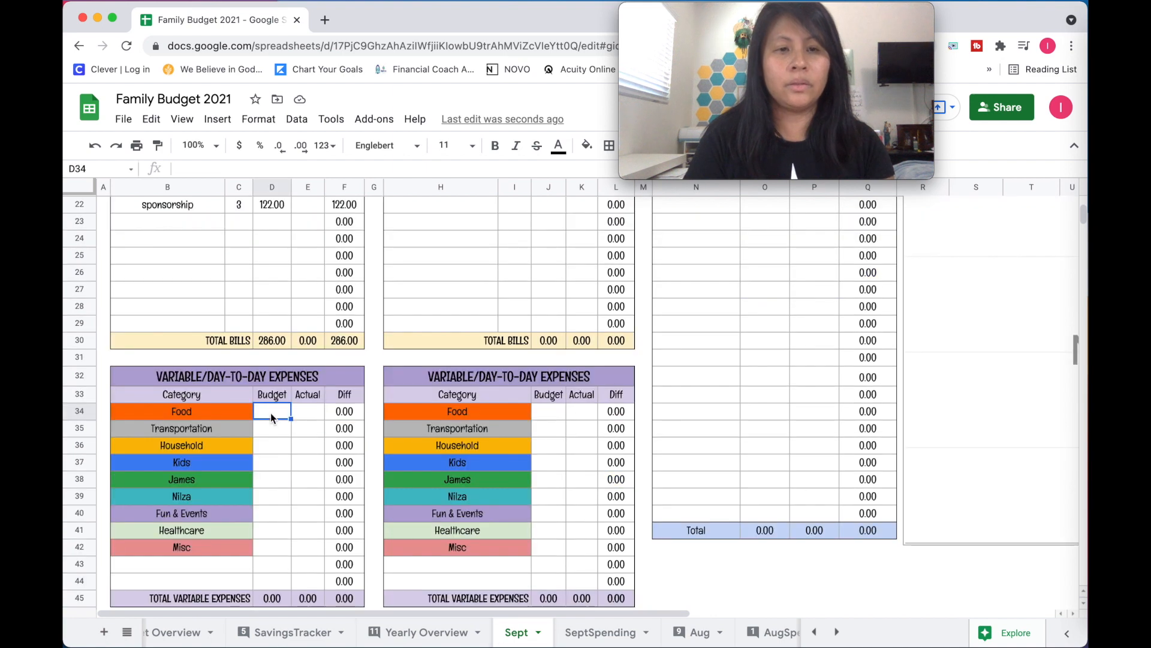
type("250")
key("Return")
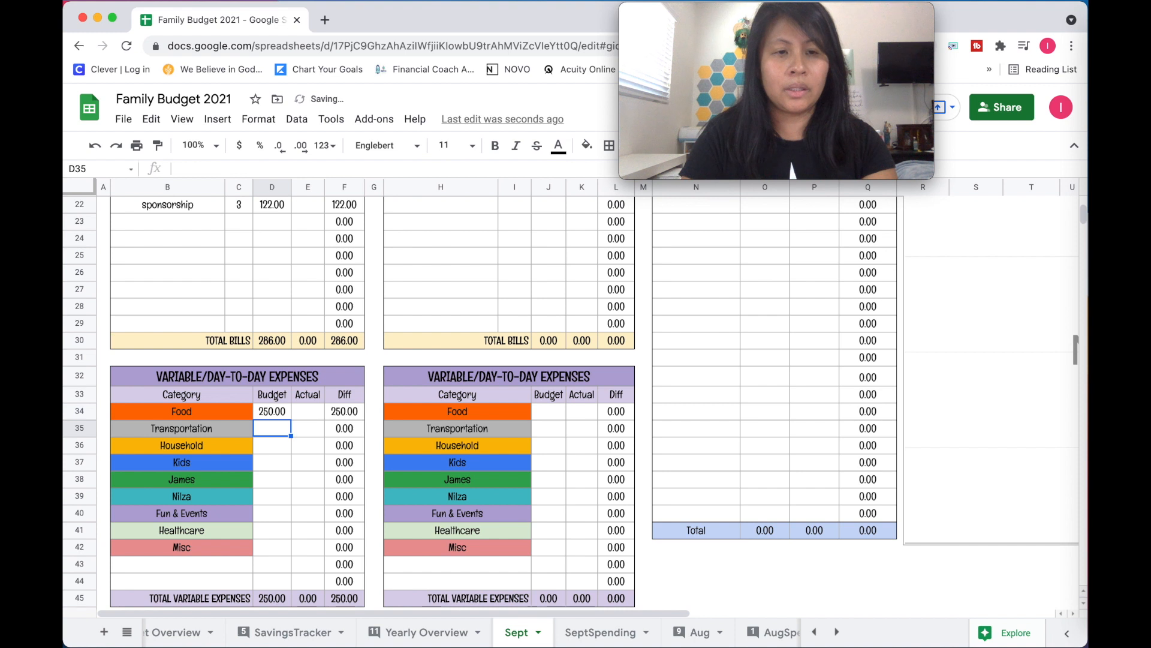
type("100")
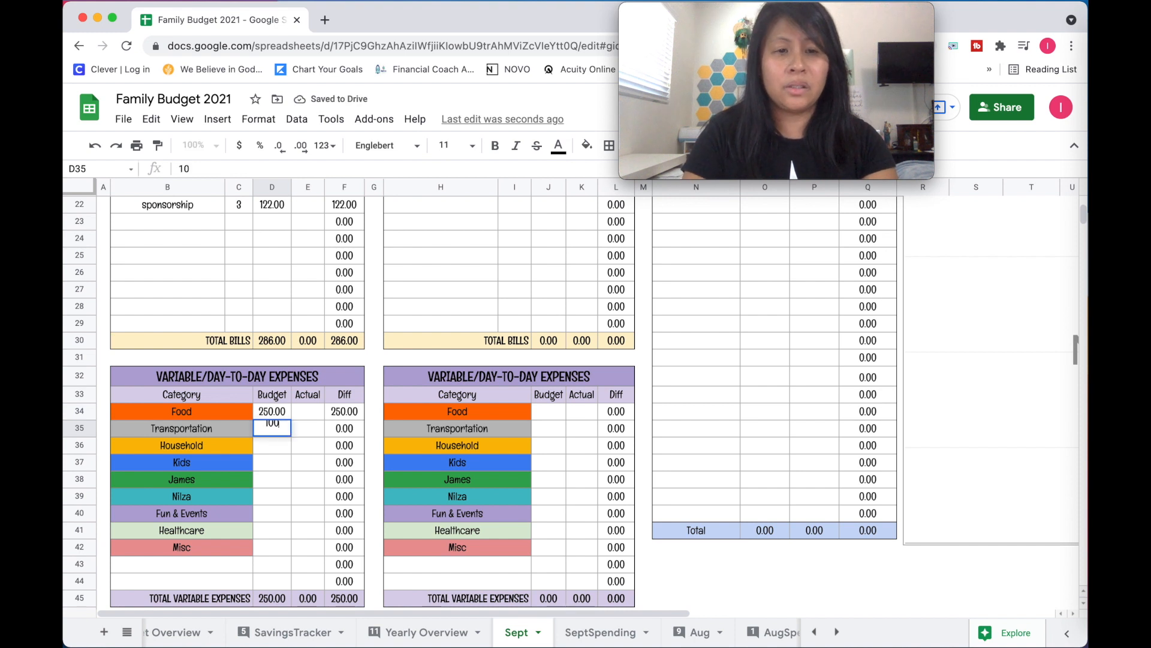
key("Return")
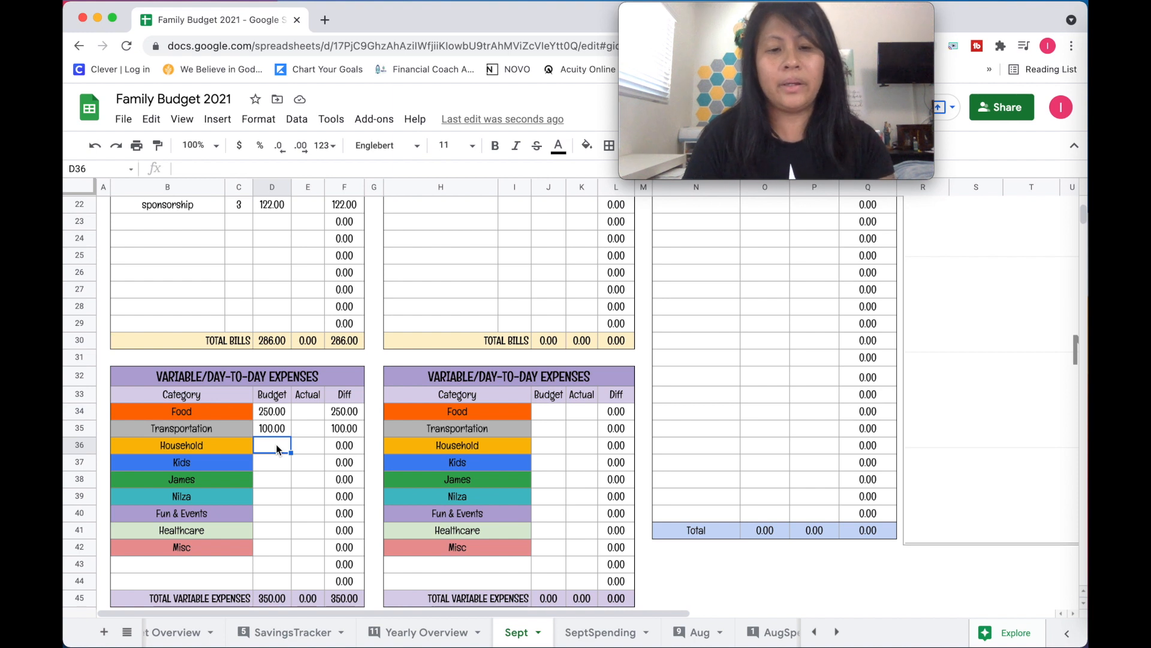
Budget 30 each for Household and Kids, and 100 and 50 for the two personal categories below them, in the first paycheck.
type("30")
key("Return")
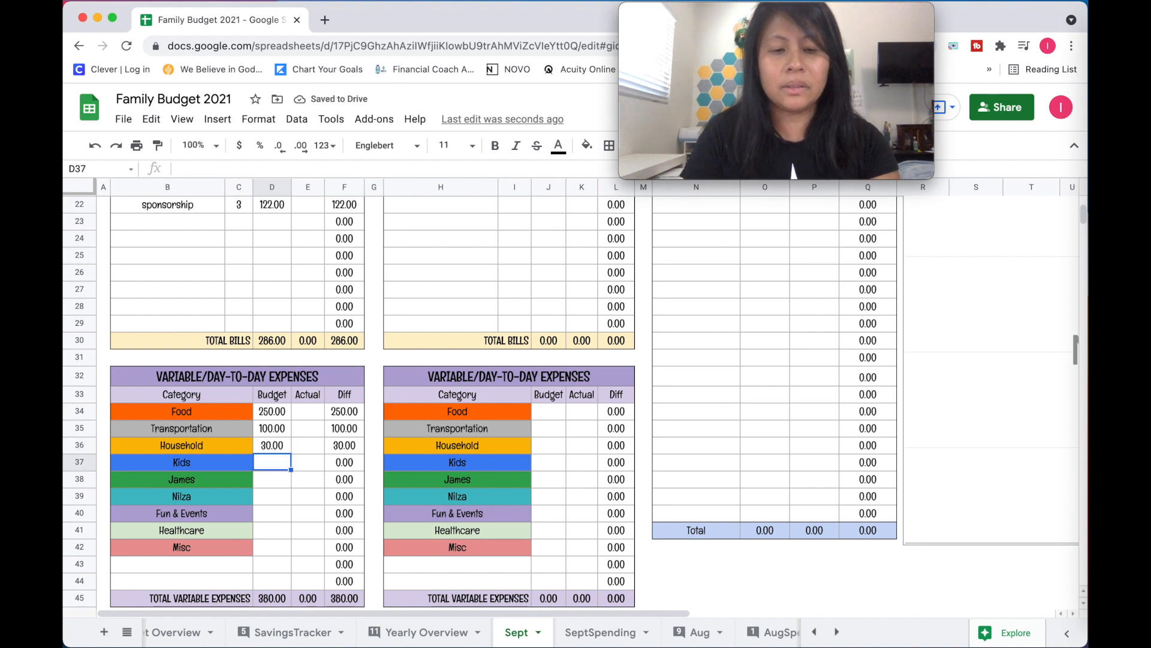
type("30")
key("Return")
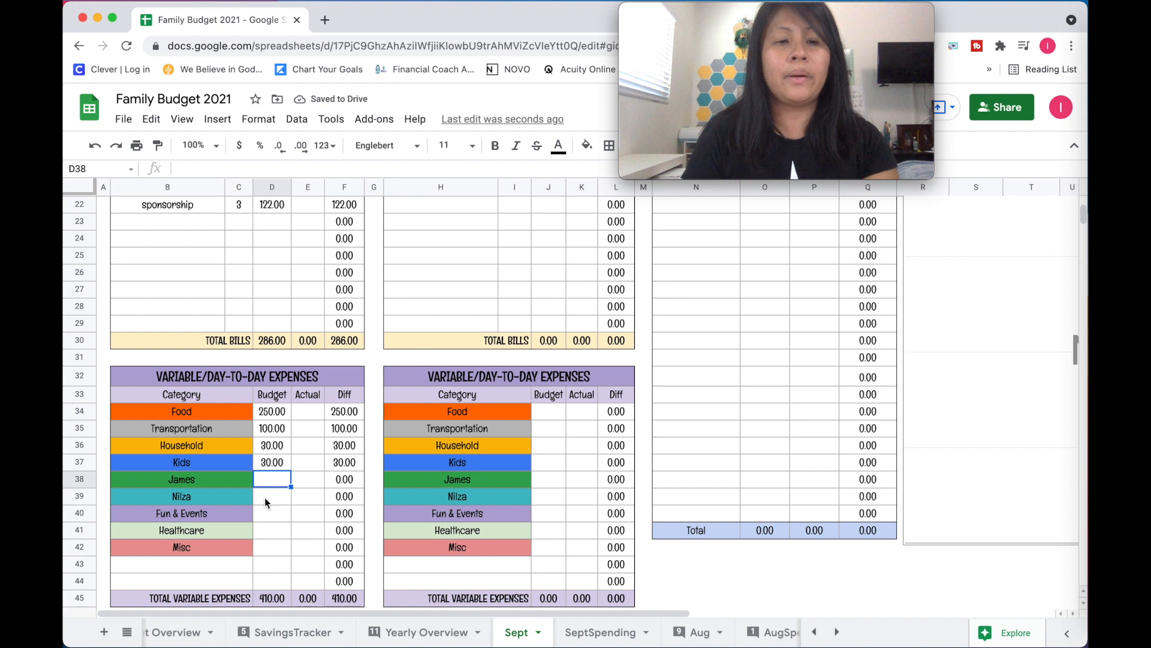
type("100")
key("Return")
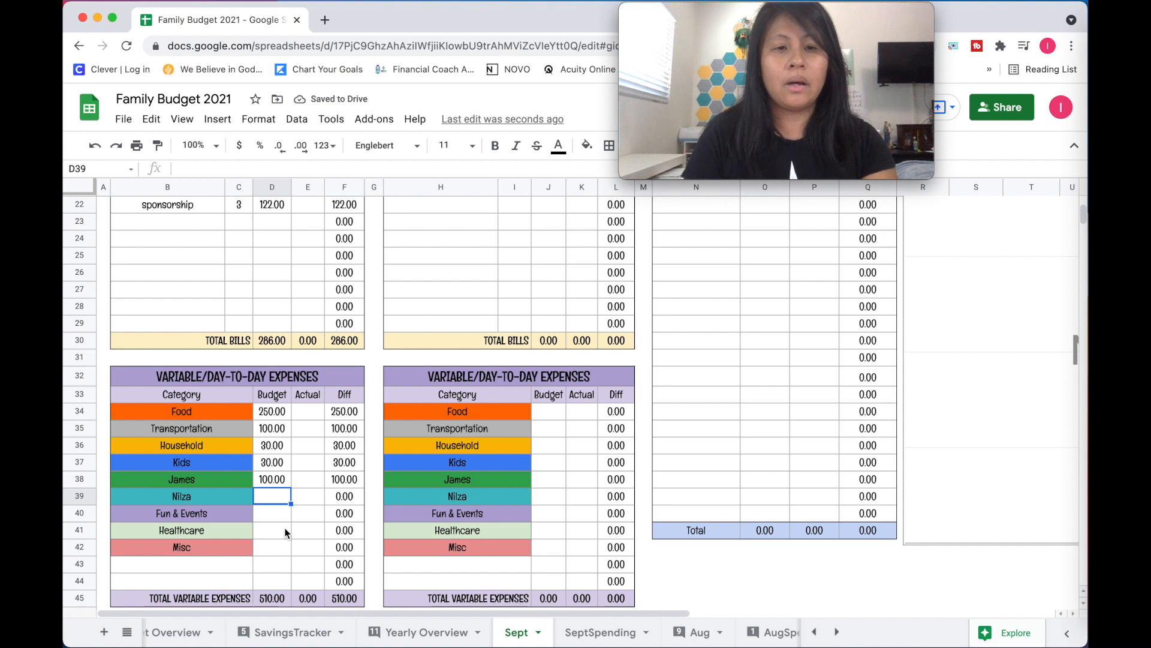
type("50")
key("Return")
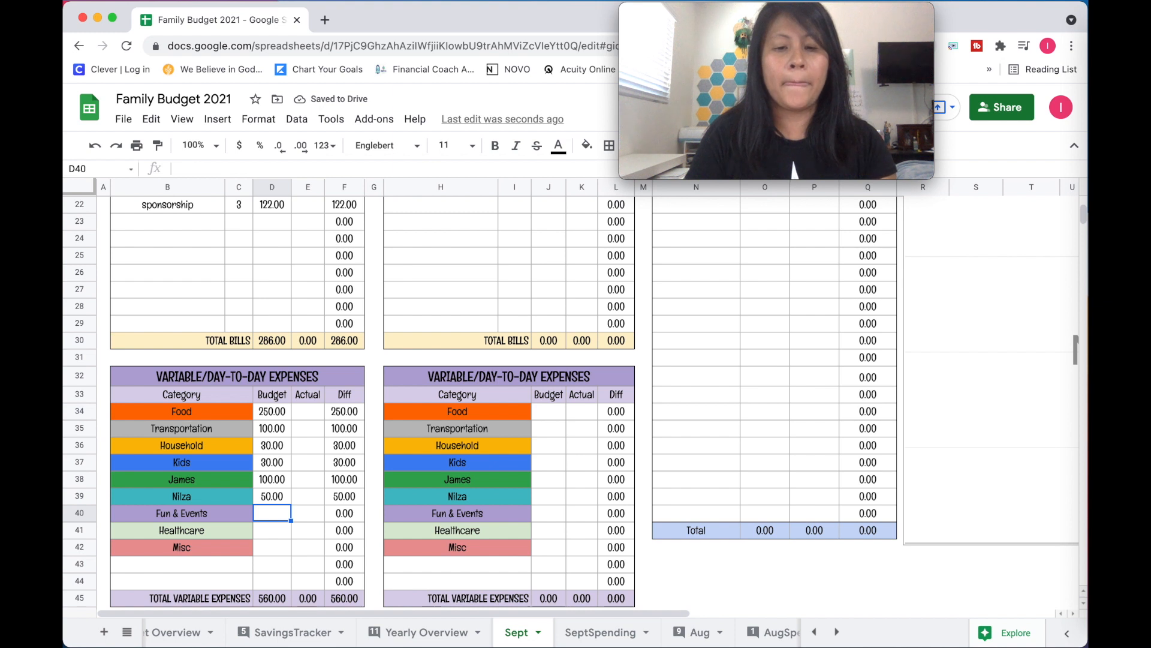
Budget 50 for Fun & Events, 40 for Healthcare and 50 for Misc in the first paycheck's variable expenses.
type("50")
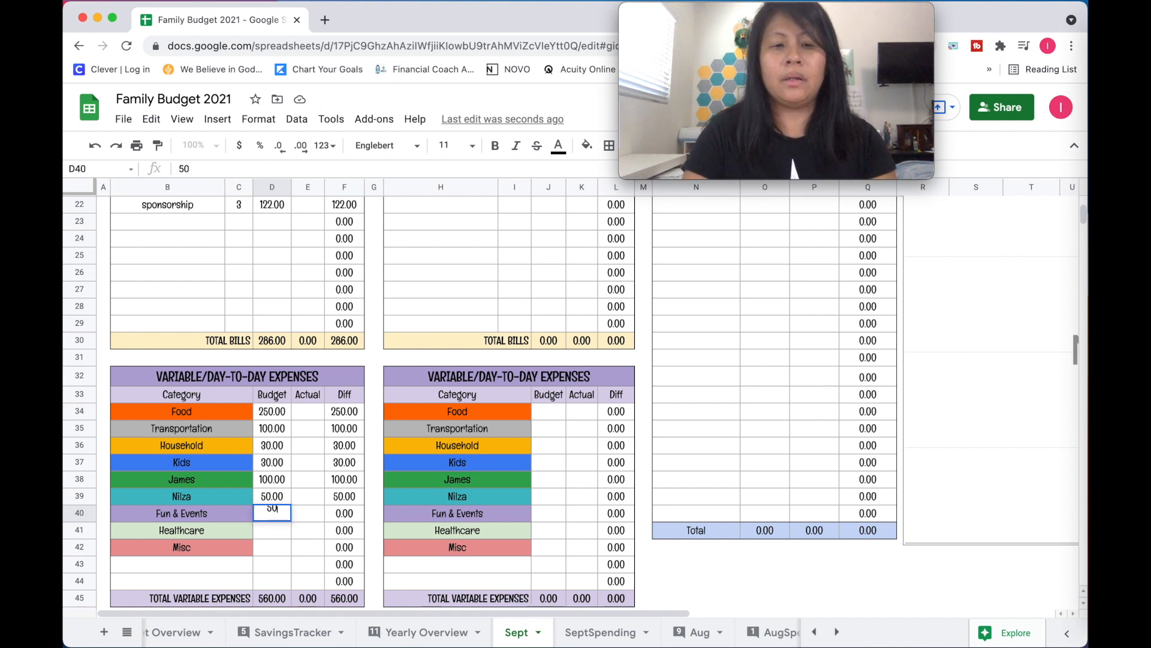
key("Return")
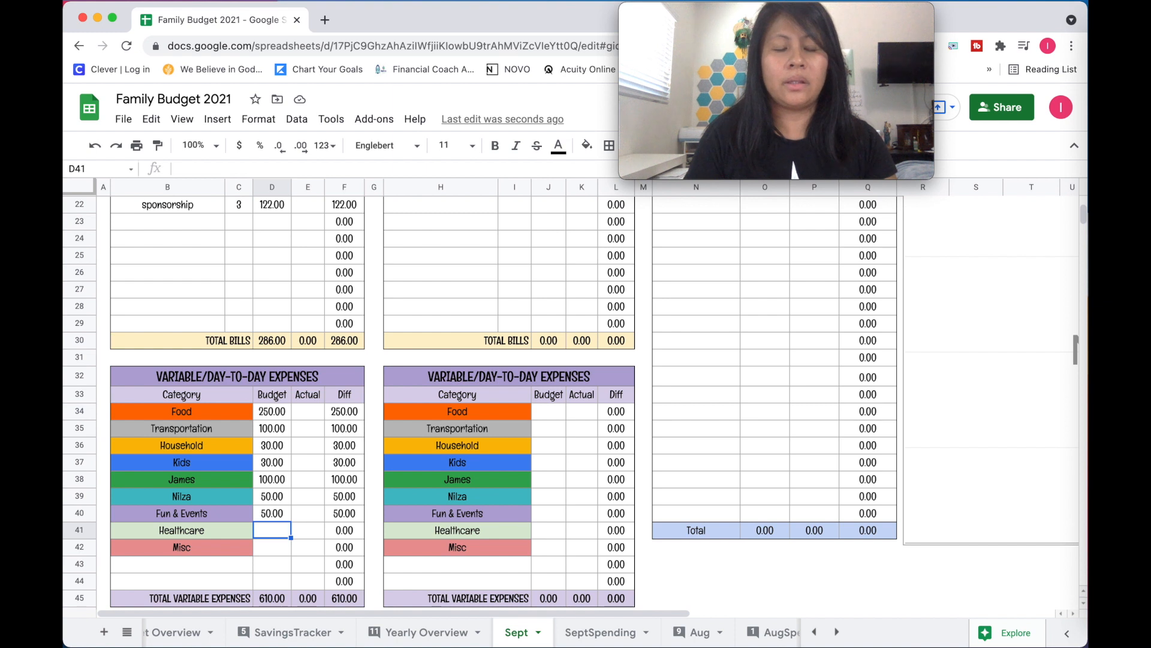
type("40")
key("Return")
type("50")
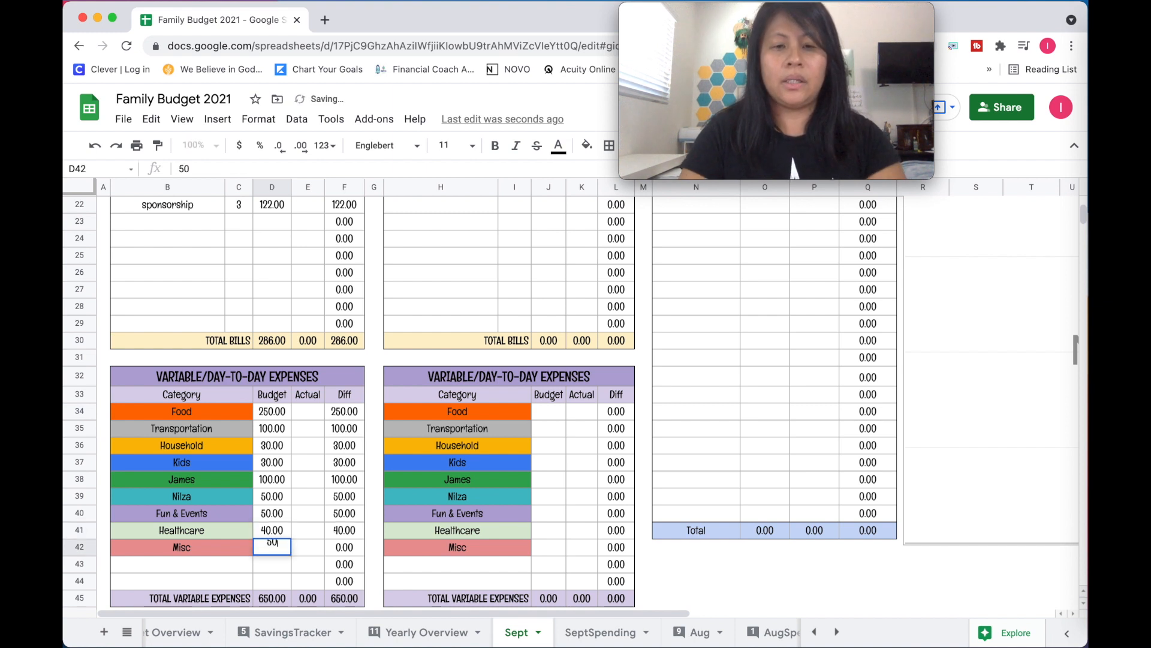
key("Return")
Check the first paycheck's total variable expenses and the planned leftover for Paycheck 1.
left_click(277, 598)
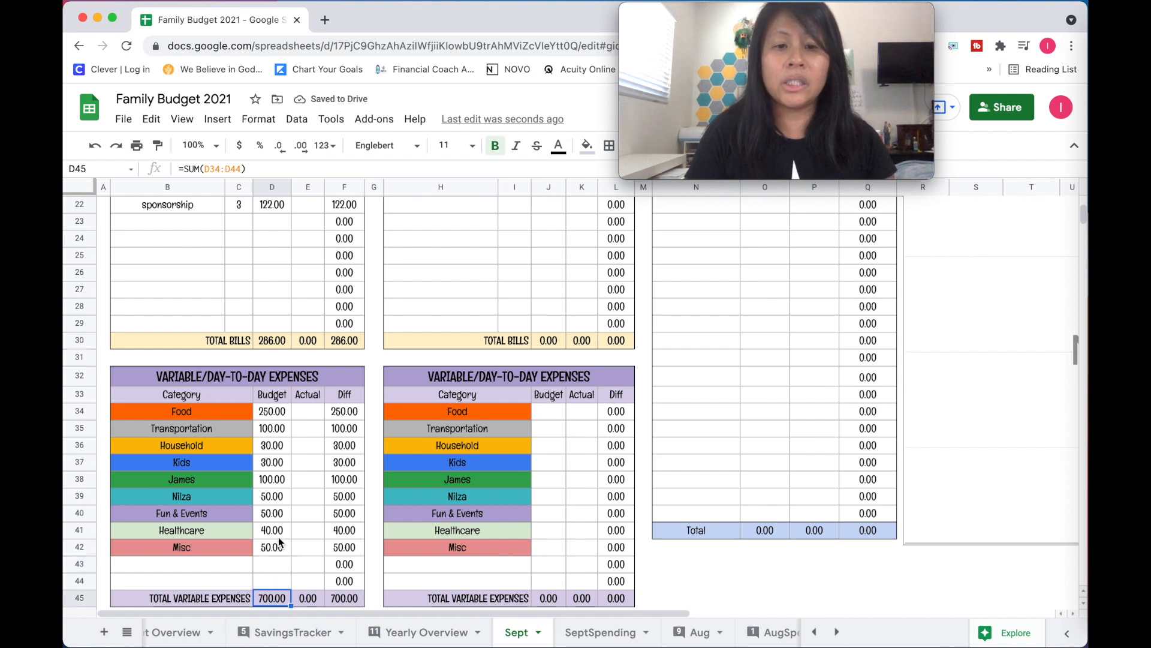
scroll(278, 538, "up", 5)
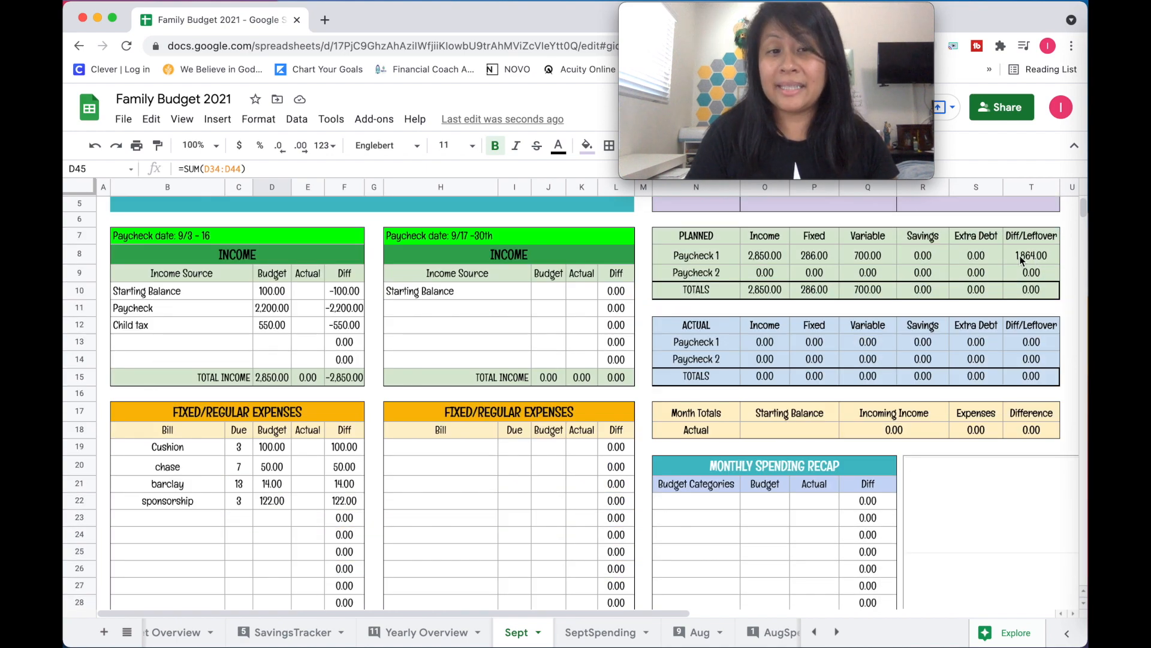
scroll(424, 447, "down", 12)
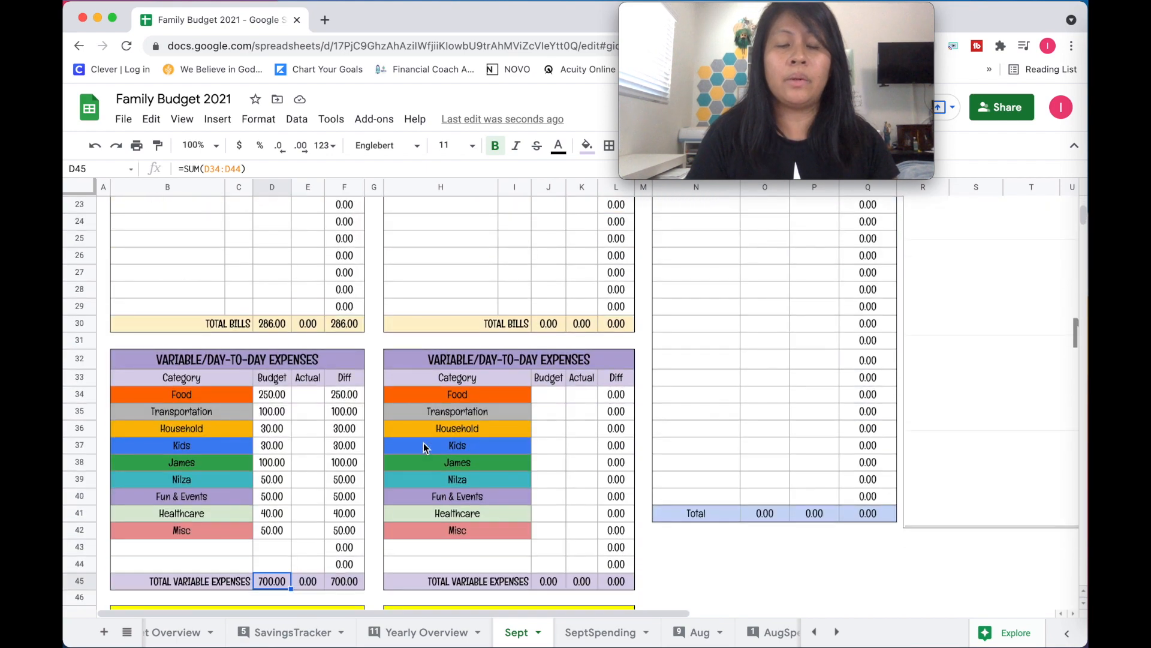
scroll(424, 442, "up", 7)
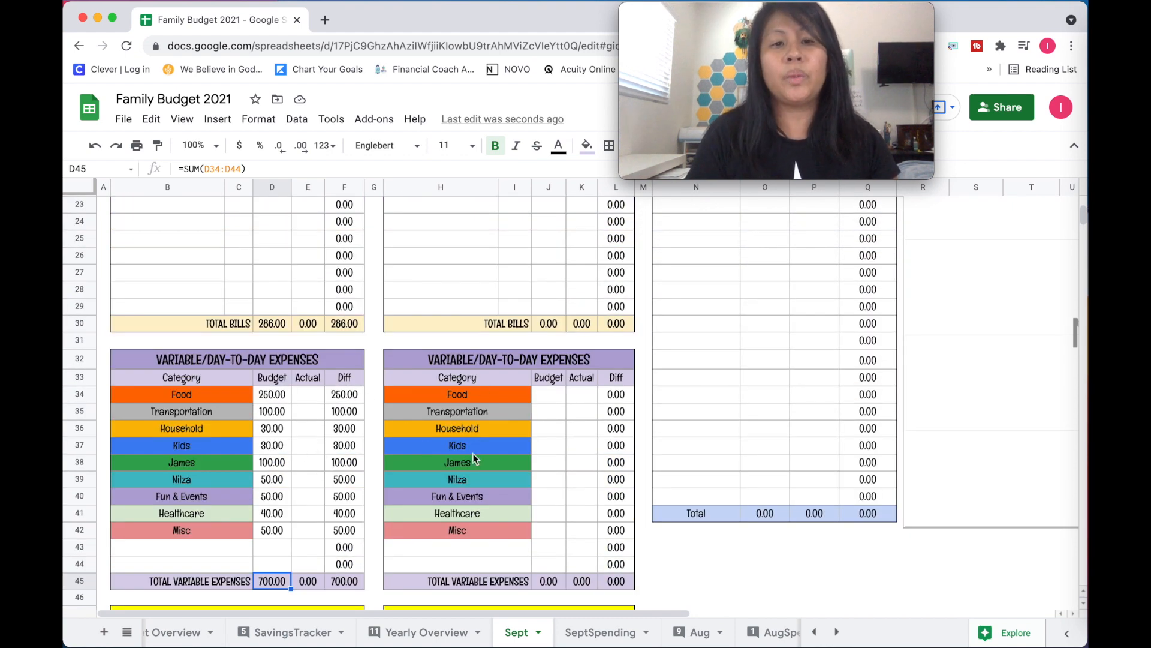
Compare the savings goals and current balances in the SavingsTracker for planning the first paycheck's savings budget.
scroll(466, 462, "down", 8)
scroll(466, 466, "up", 1)
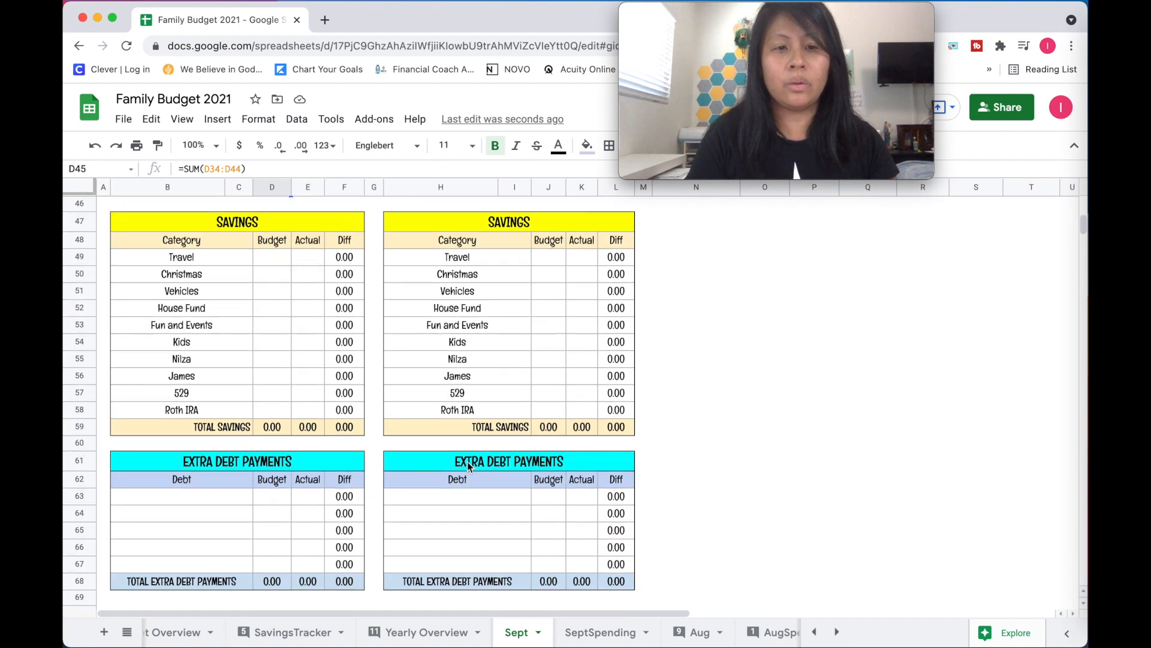
left_click(273, 278)
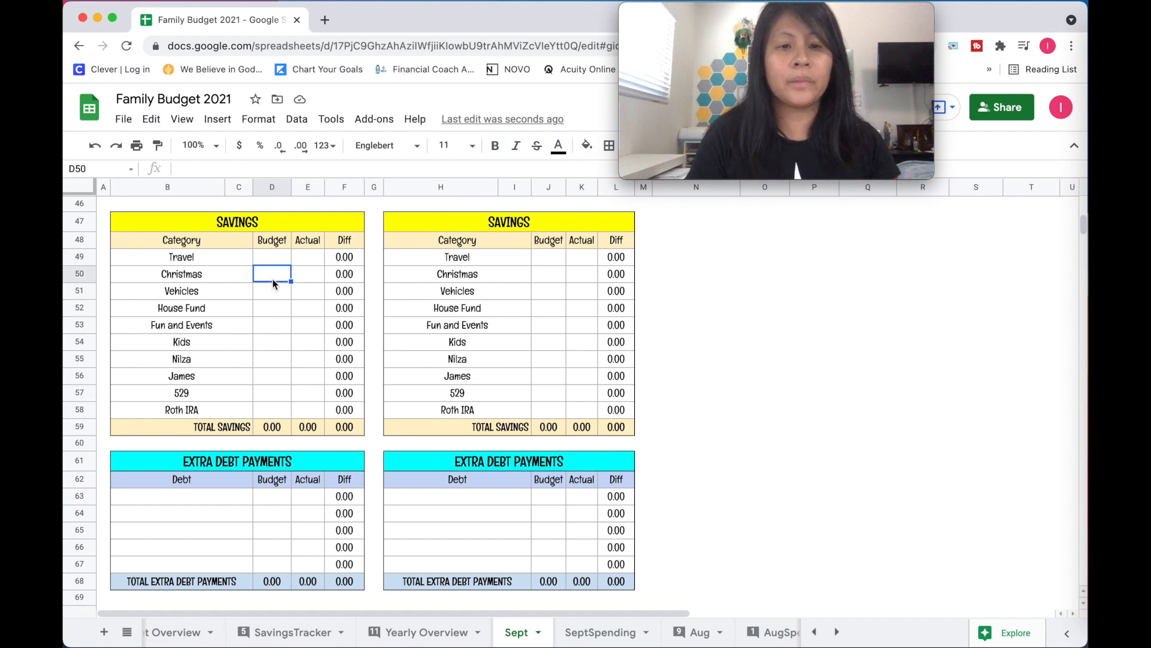
left_click(297, 635)
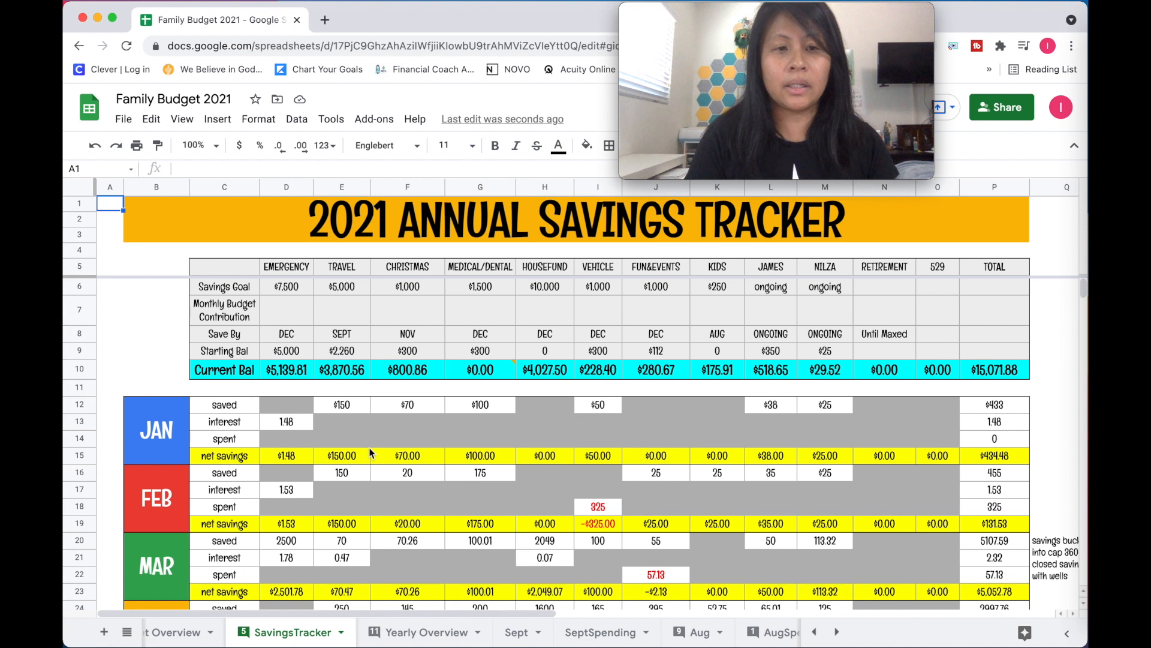
scroll(370, 453, "right", 1)
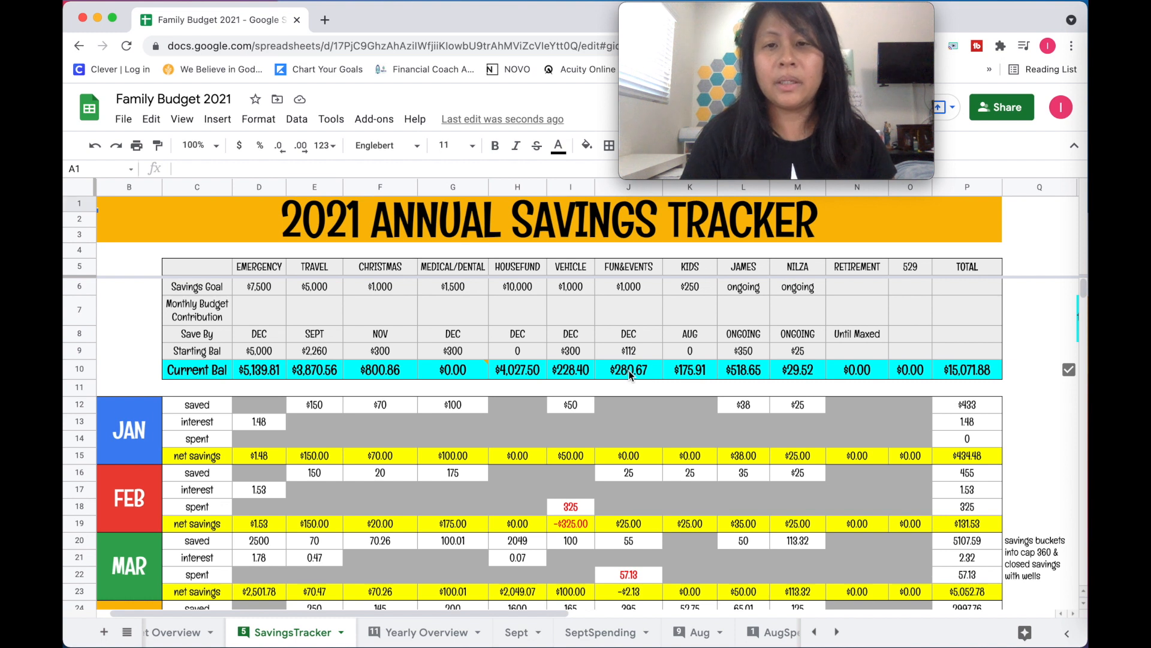
Budget 200 for Christmas in the first paycheck's savings on the Sept sheet.
left_click(688, 376)
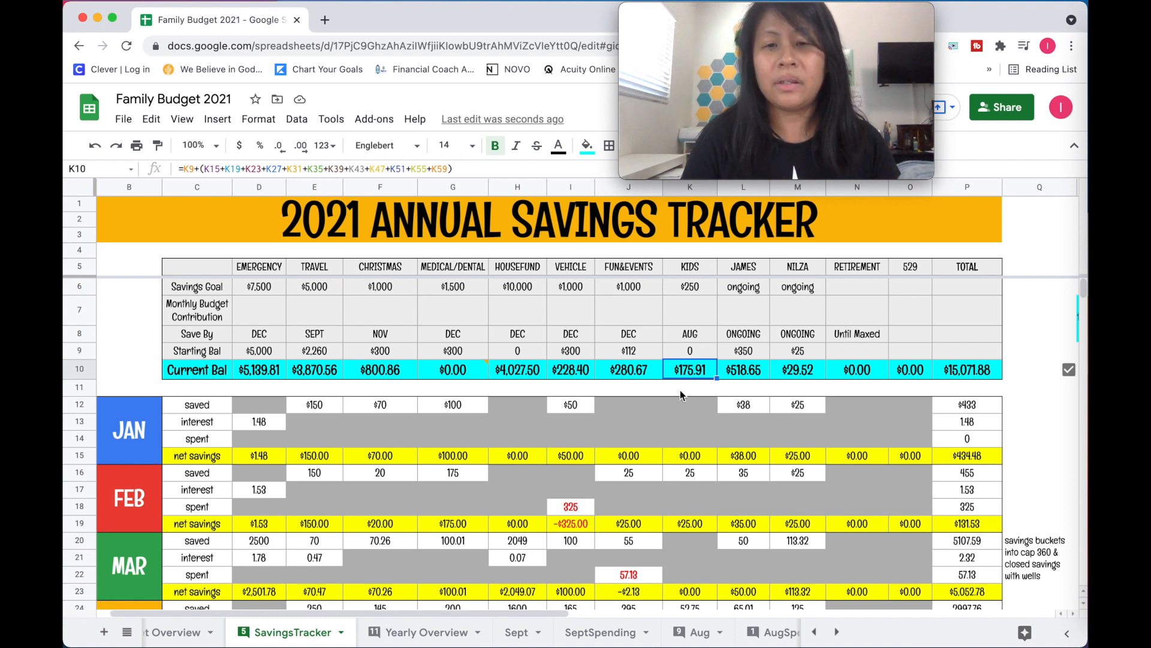
left_click(437, 635)
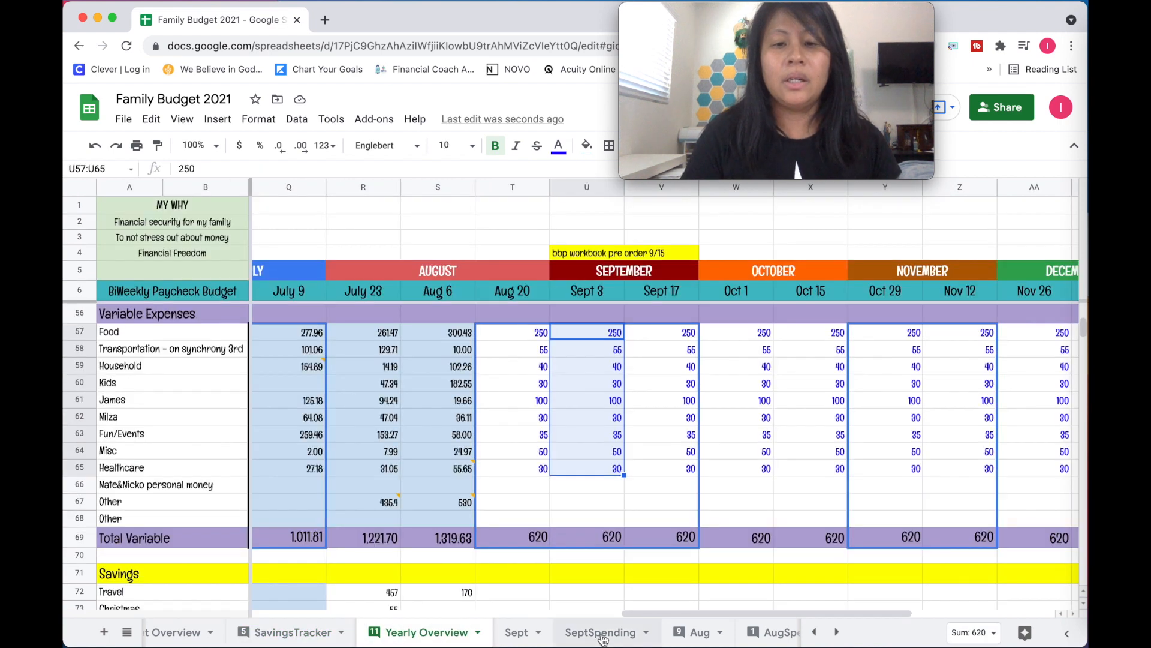
left_click(601, 633)
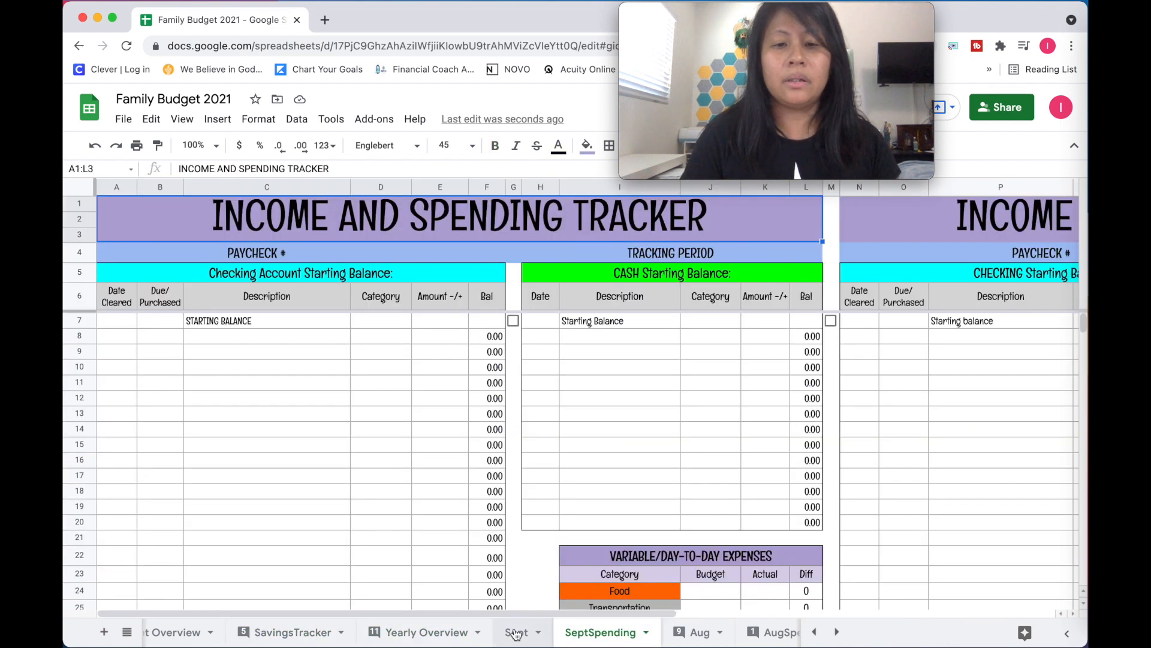
left_click(515, 635)
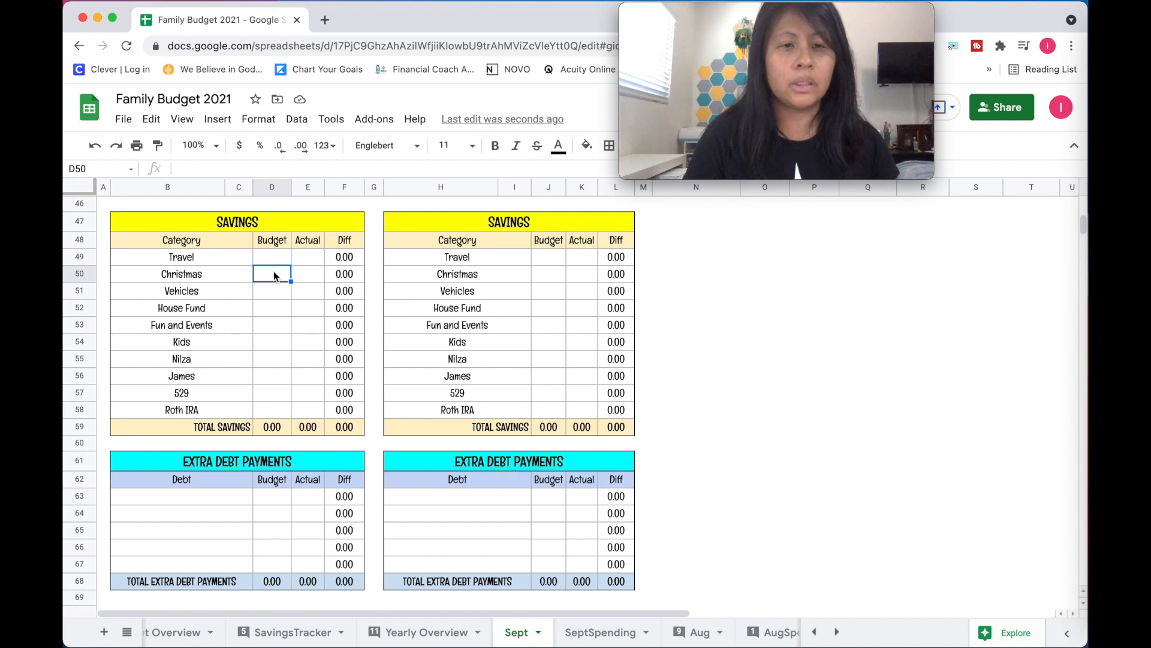
type("200")
key("Return")
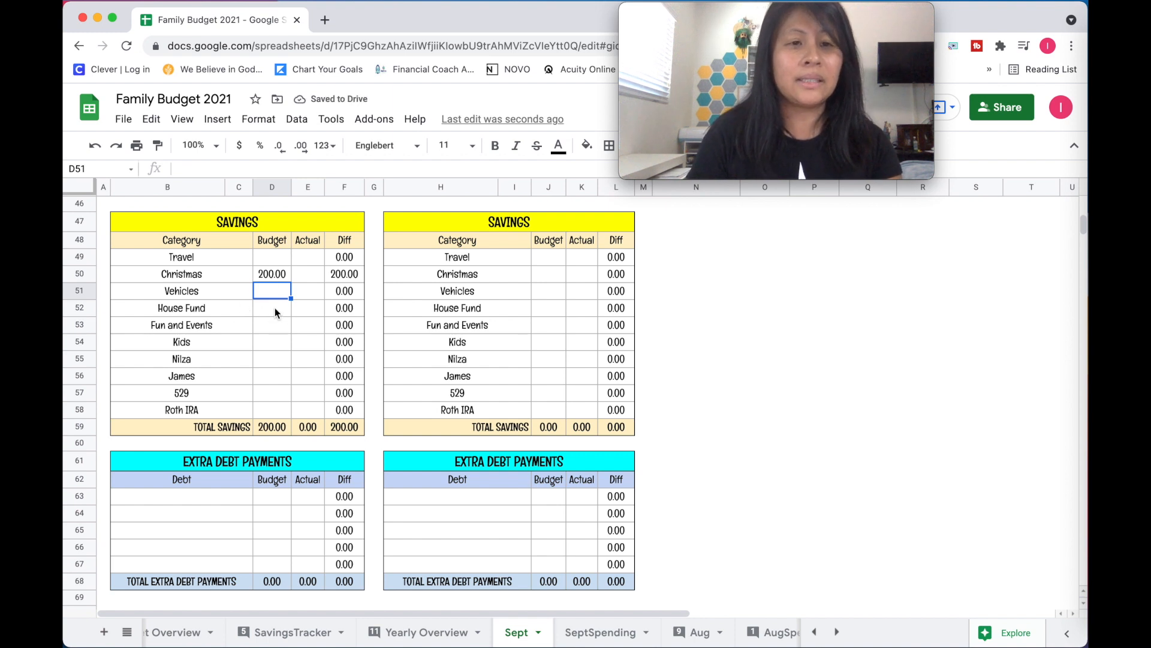
Budget 300 for 529 and 500 for Roth IRA in the first paycheck's savings.
left_click(271, 396)
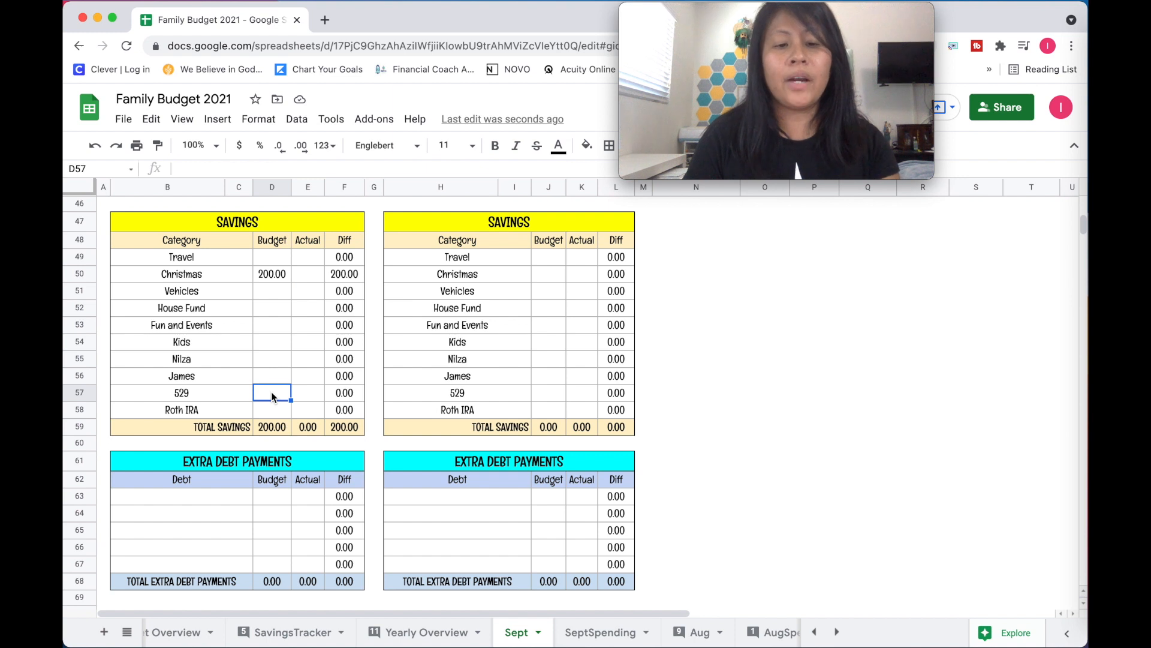
type("300")
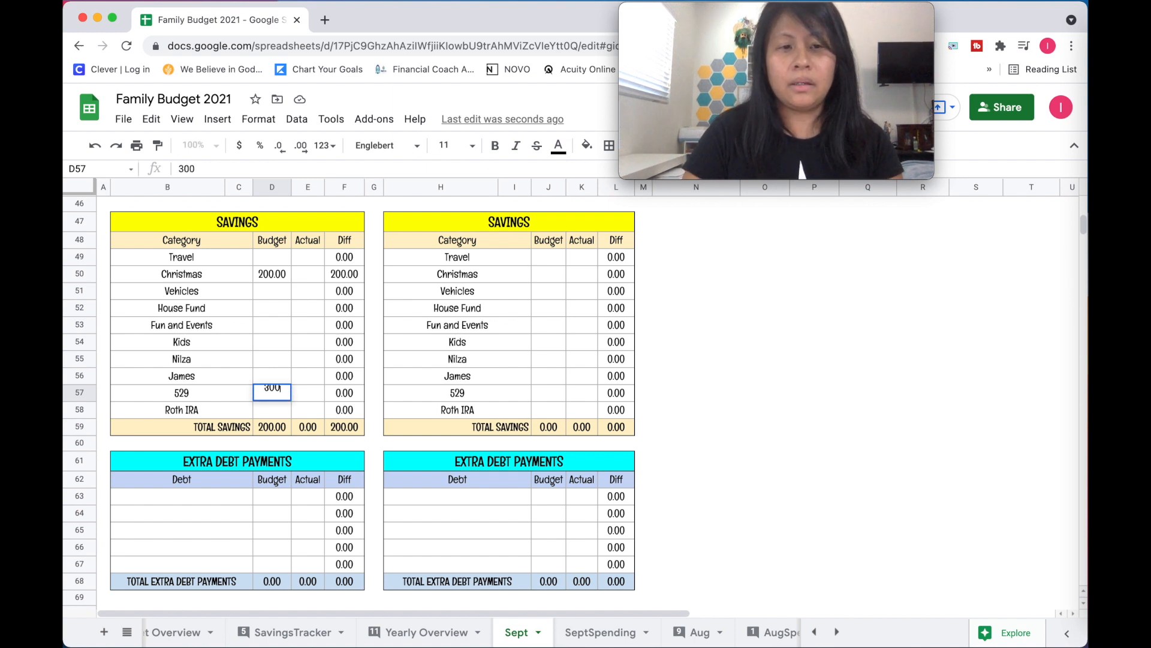
key("Return")
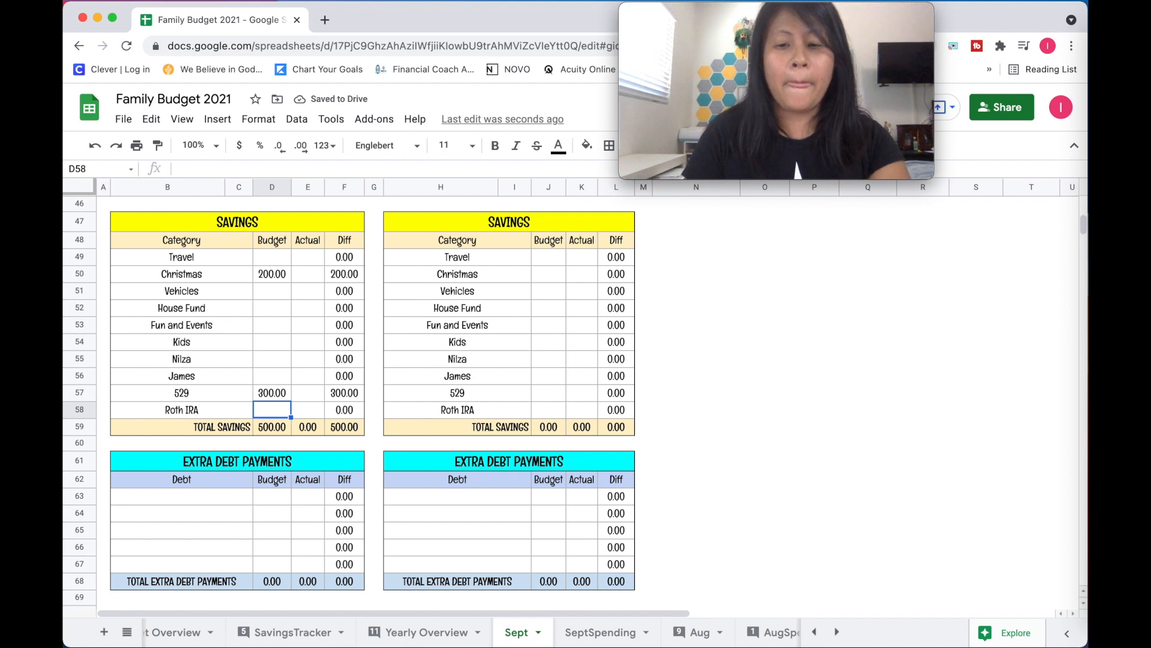
type("500")
key("Return")
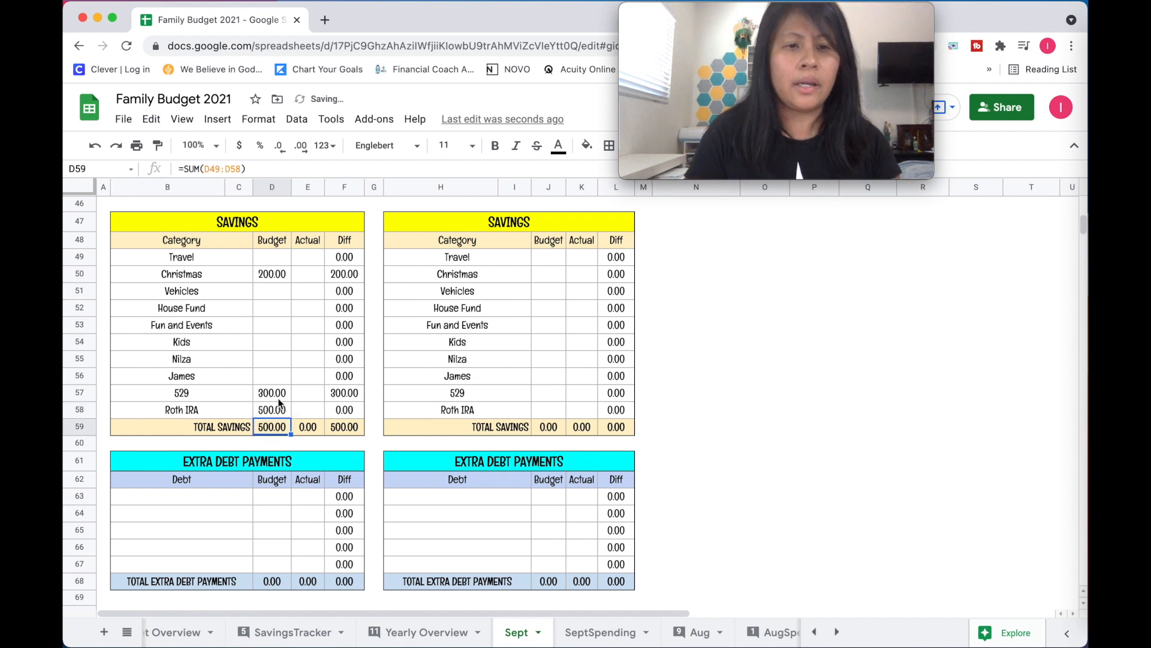
Budget 200 for Vehicles in the first paycheck's savings.
left_click(272, 340)
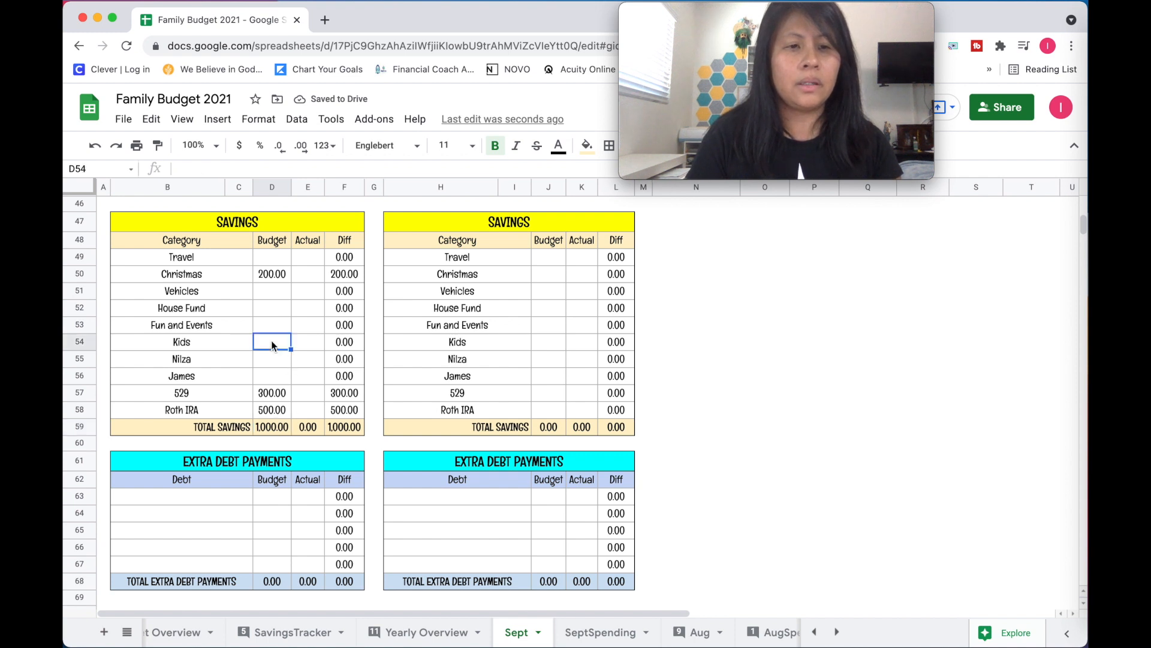
left_click(265, 291)
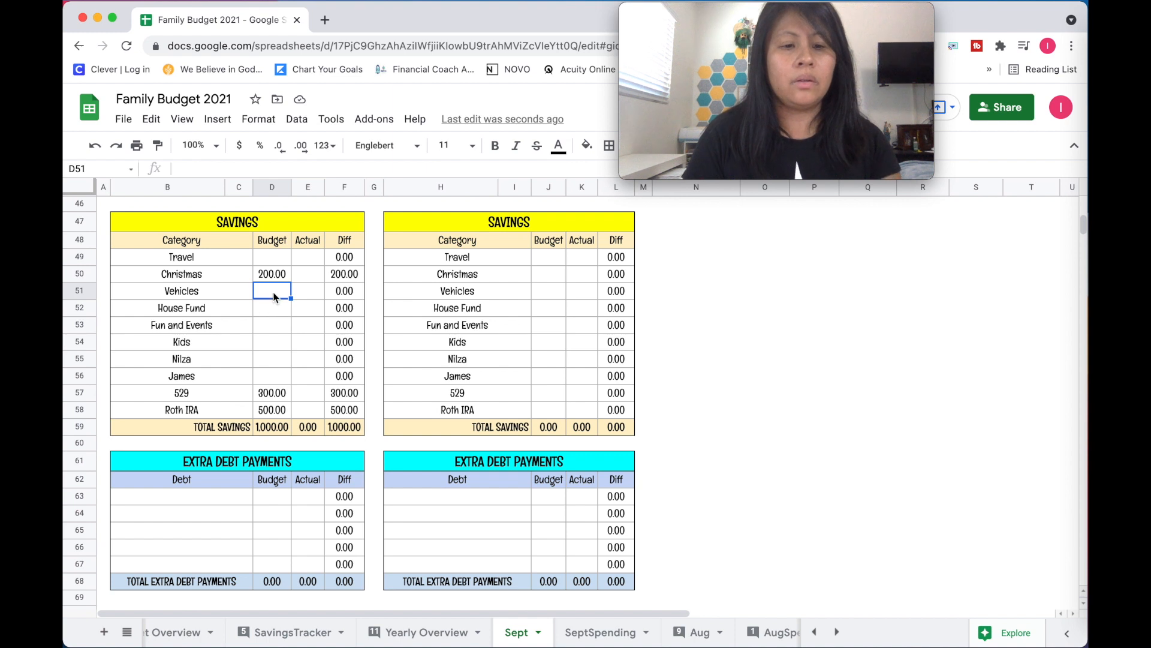
type("200")
key("Return")
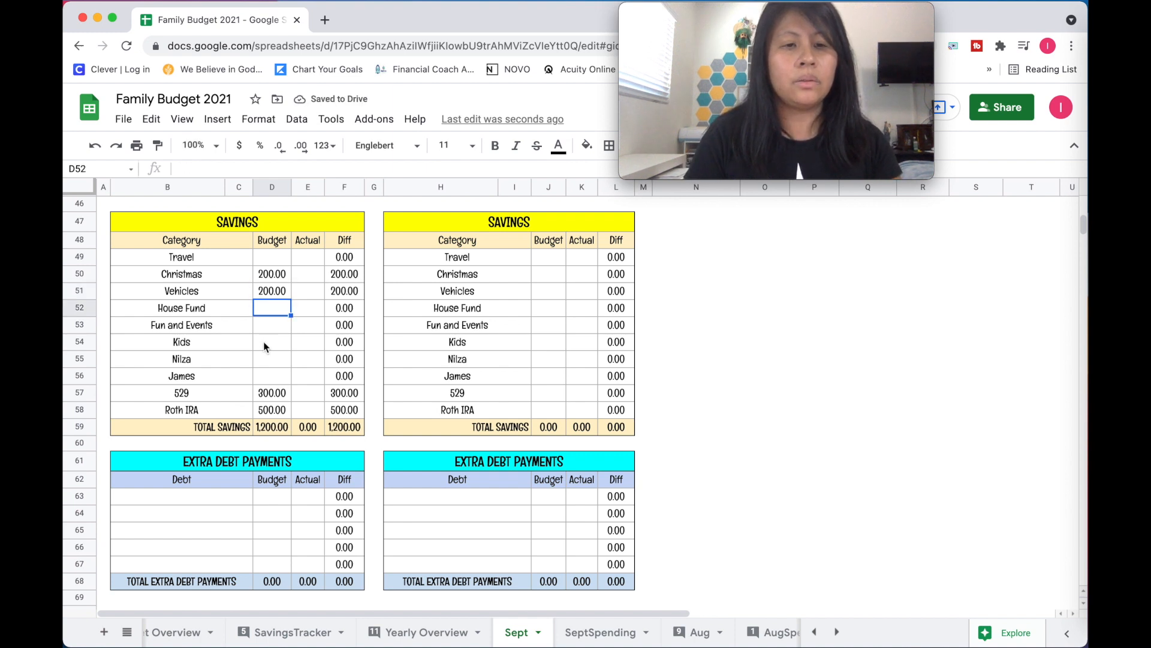
scroll(263, 365, "up", 8)
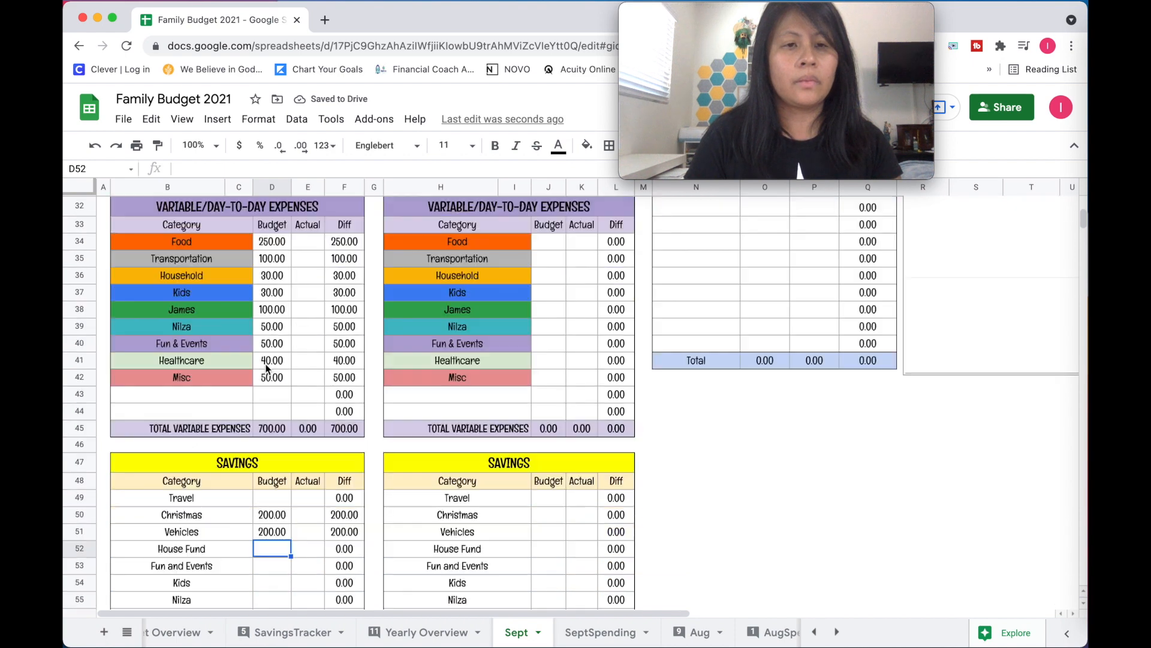
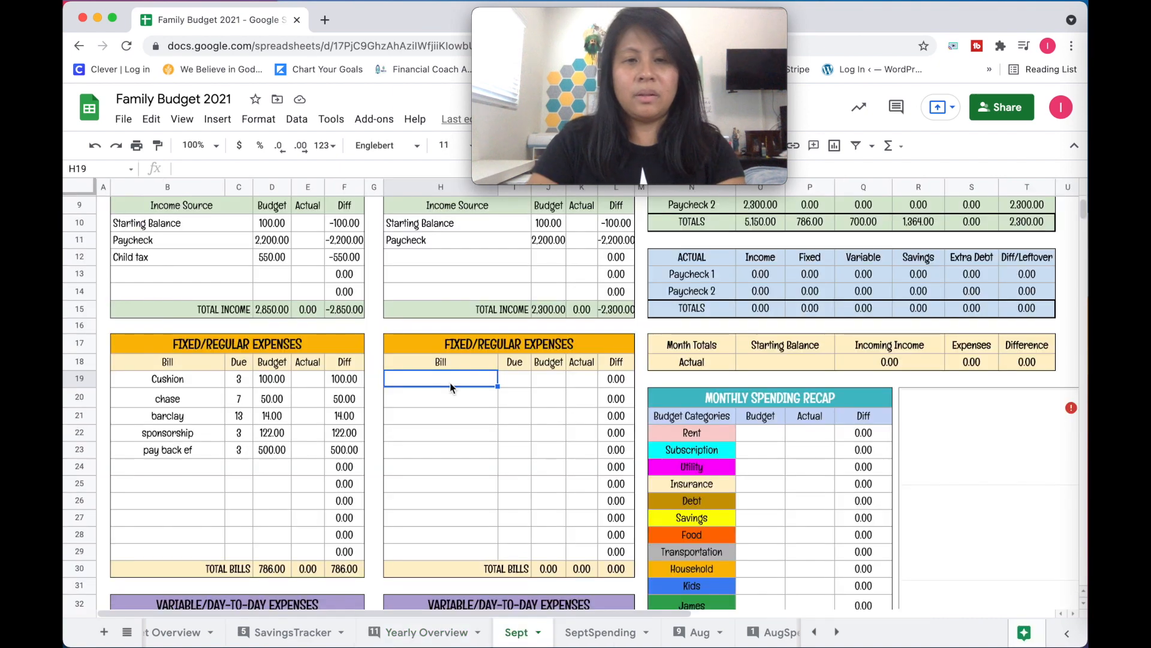
Add Cushion to the second paycheck's fixed expenses, due 17 with a budget of 100, and show the due dates without decimals.
type("Cushion")
key("Tab")
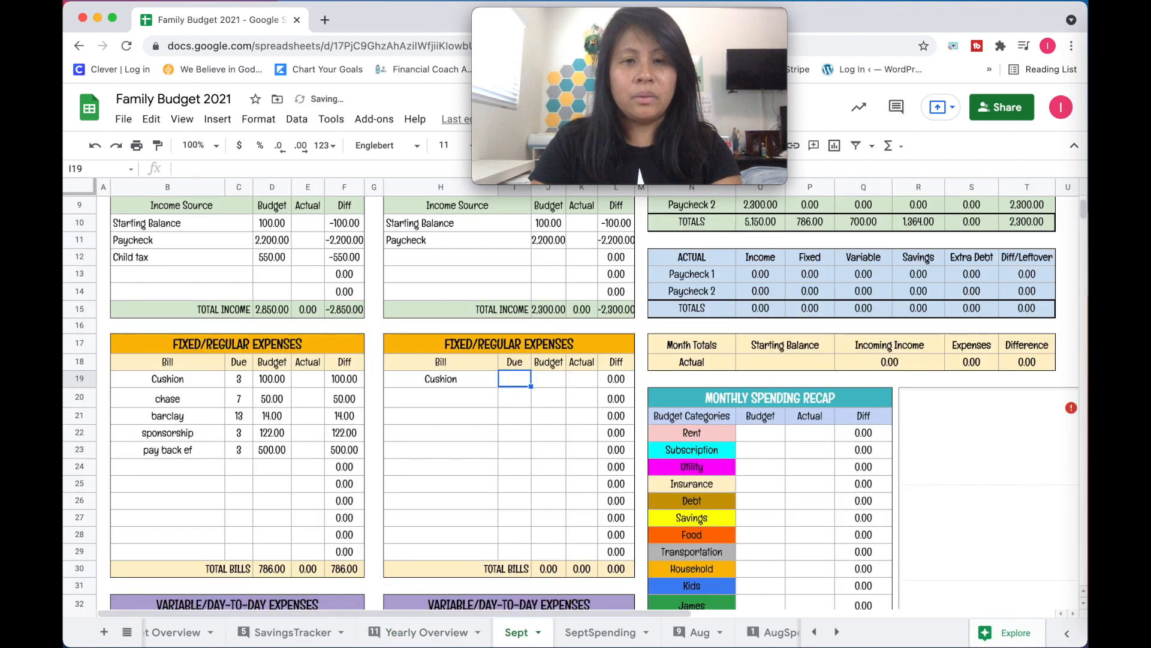
type("17")
key("Tab")
type("100")
key("Return")
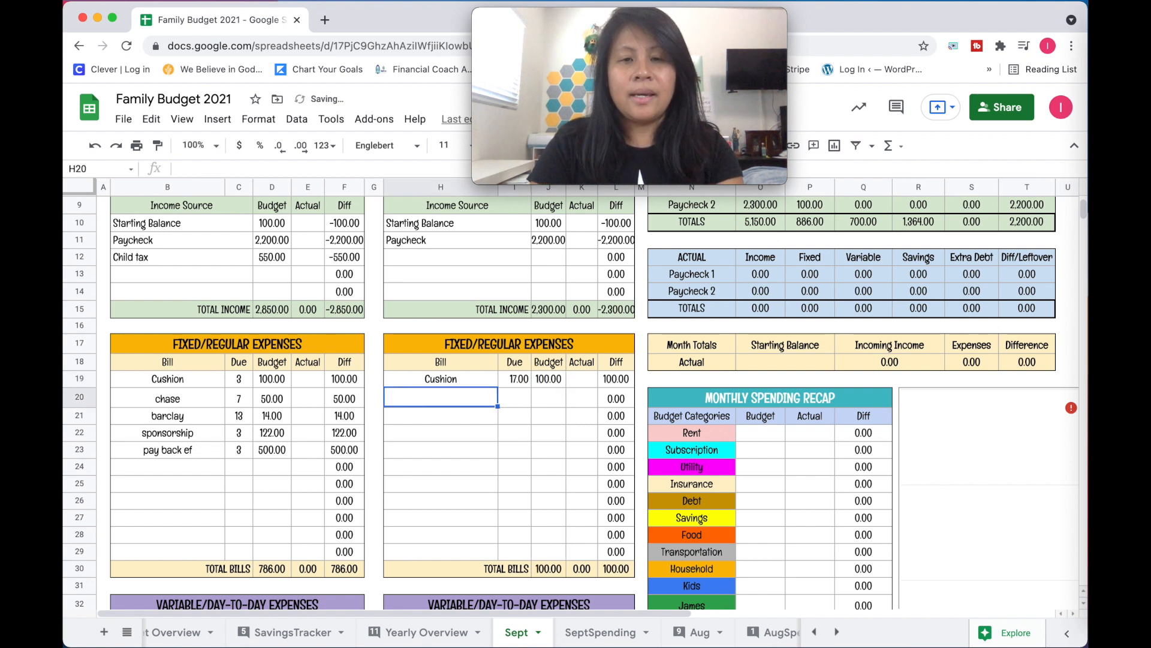
left_click_drag(510, 379, 513, 553)
left_click(475, 401)
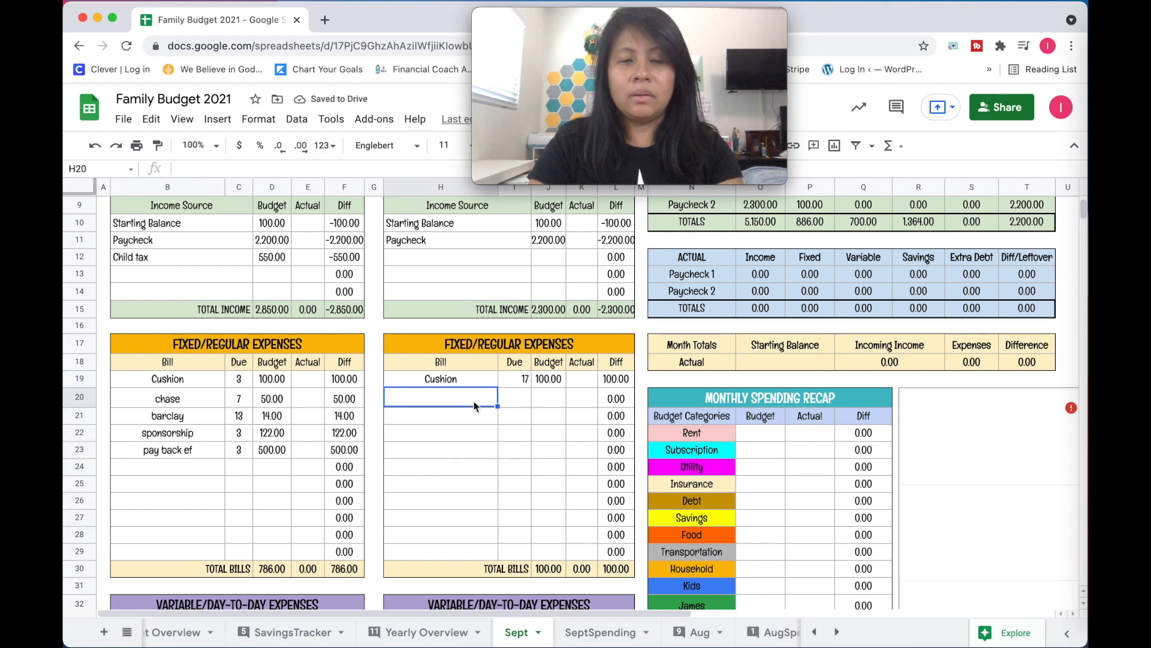
Add Life insurance below Cushion in the second paycheck's fixed expenses, due 18 with a budget of 118.
type("Life ins")
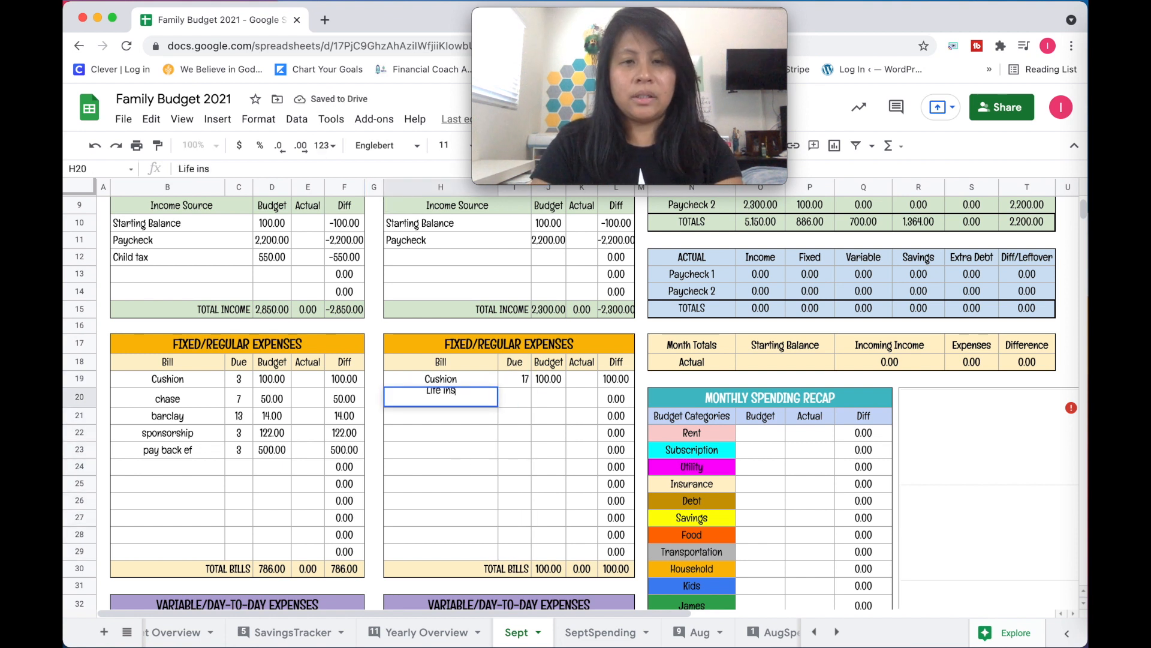
type("urance")
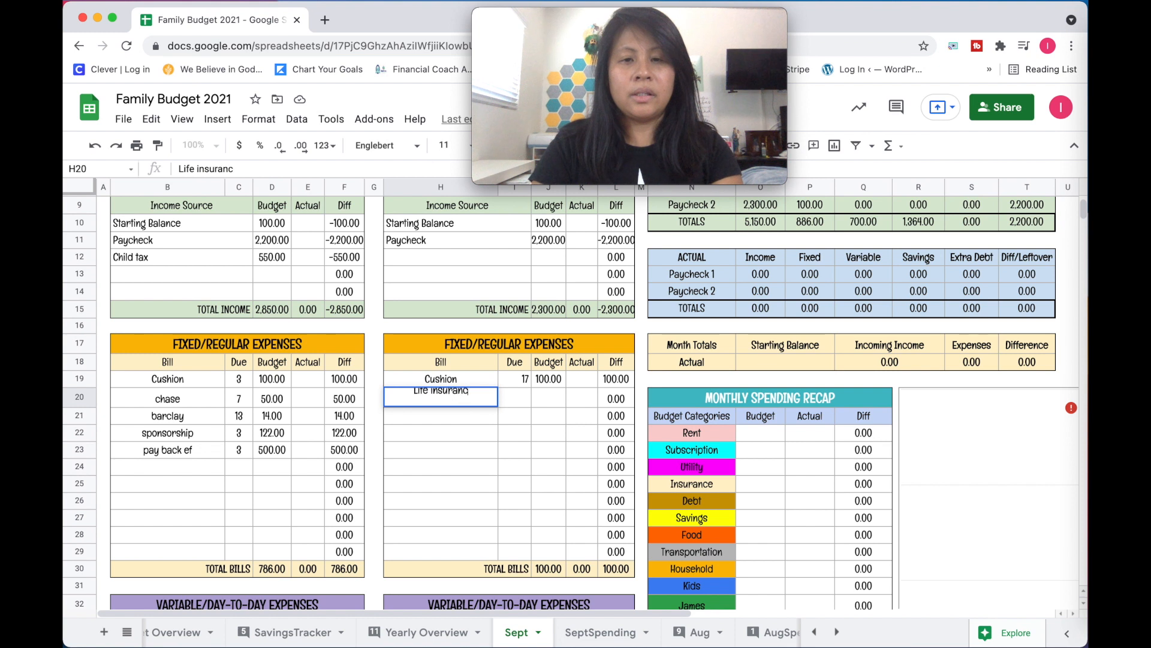
key("Tab")
type("18")
key("Tab")
type("118")
key("Return")
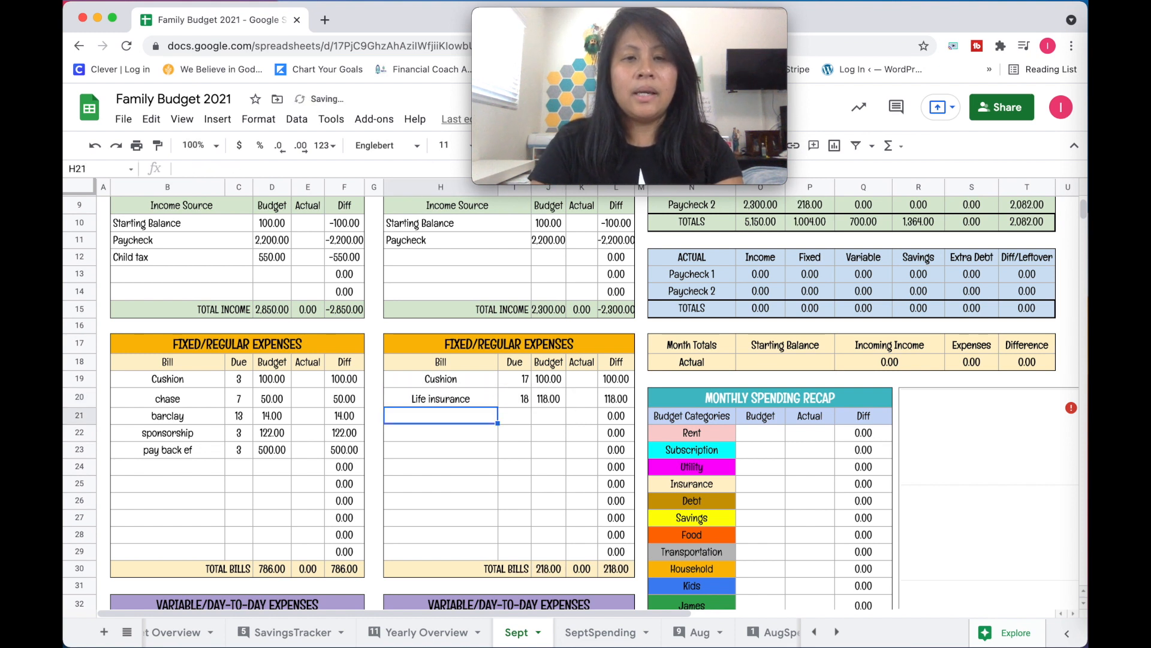
Add Netflix to the second paycheck's fixed expenses, due 19 with a budget of 18.
type("Netflix")
key("Tab")
type("19")
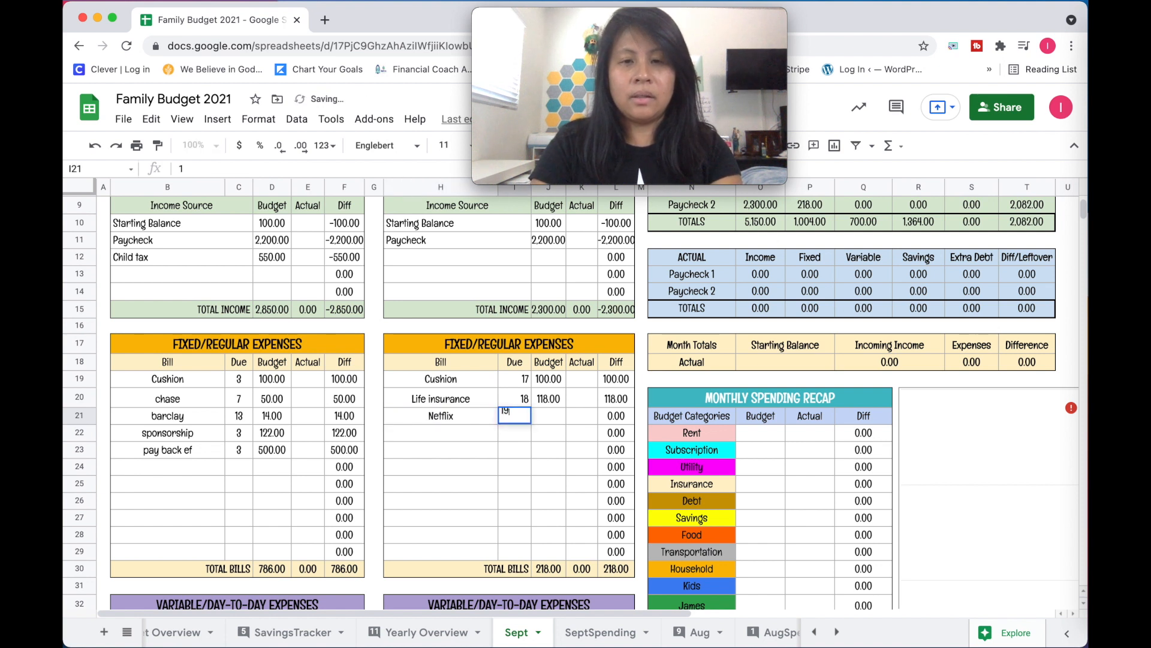
key("Tab")
type("1")
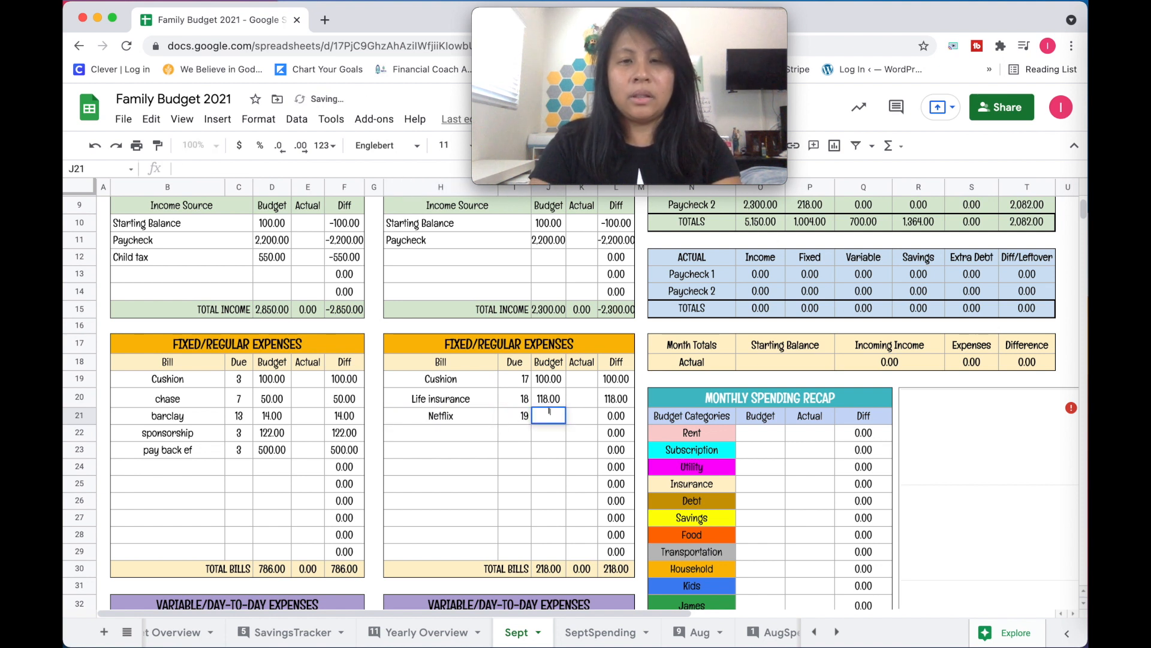
type("8")
key("Return")
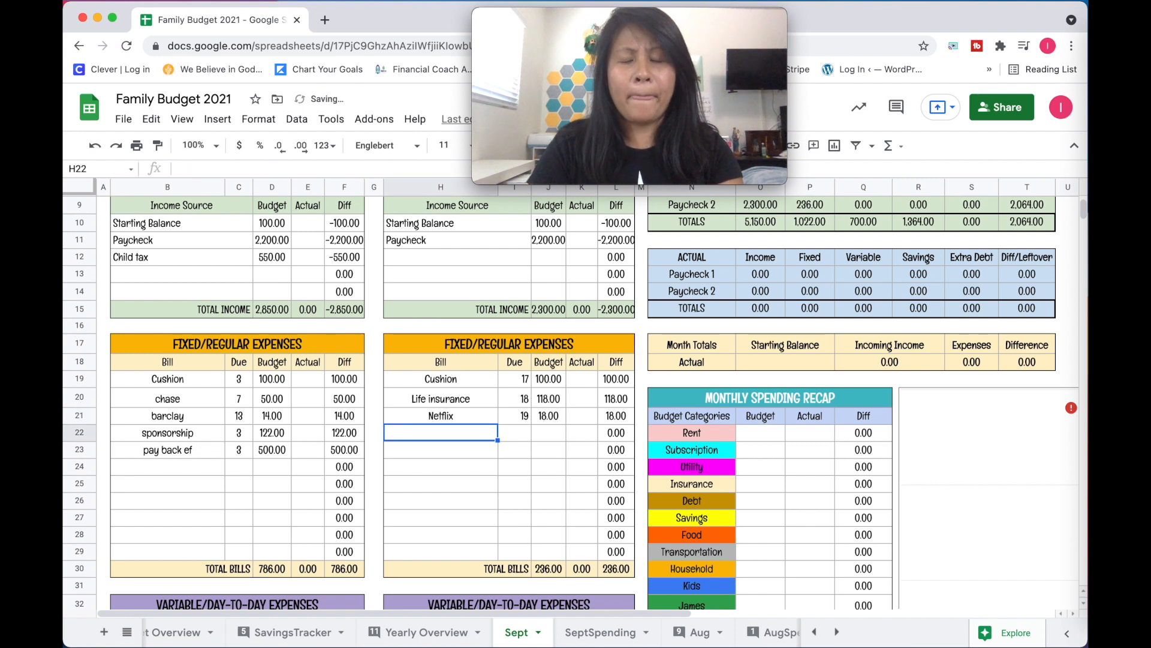
Add a second life insurance bill to the second paycheck's fixed expenses, due 21 with a budget of 92.
type("LIfe insurance")
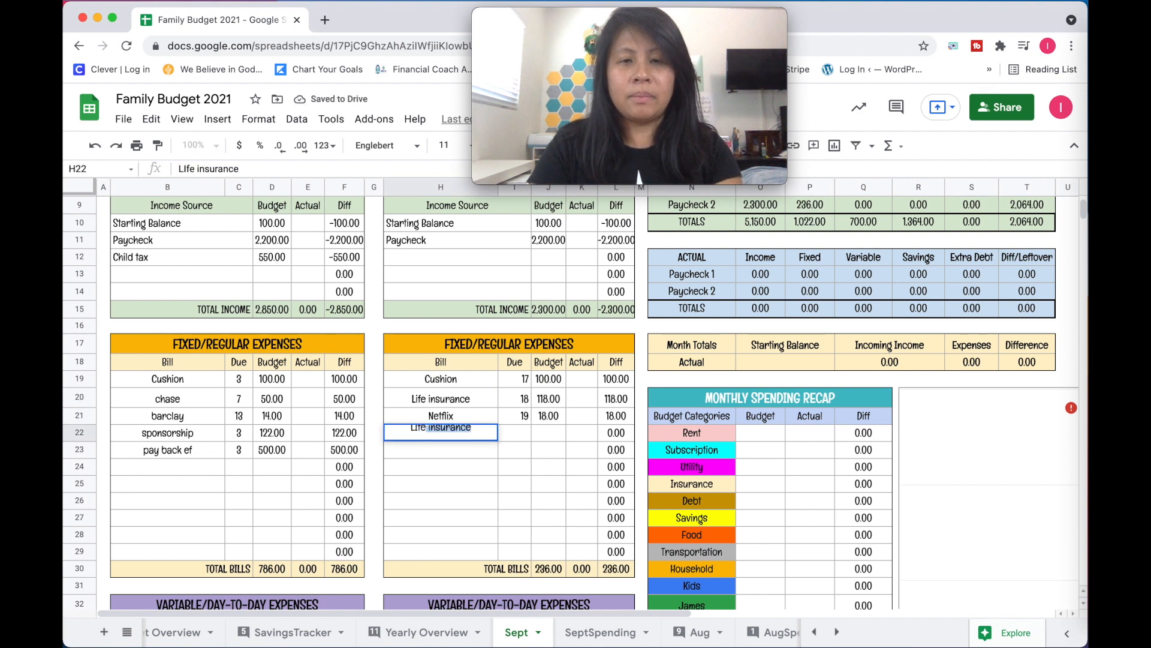
key("Tab")
type("21")
key("Tab")
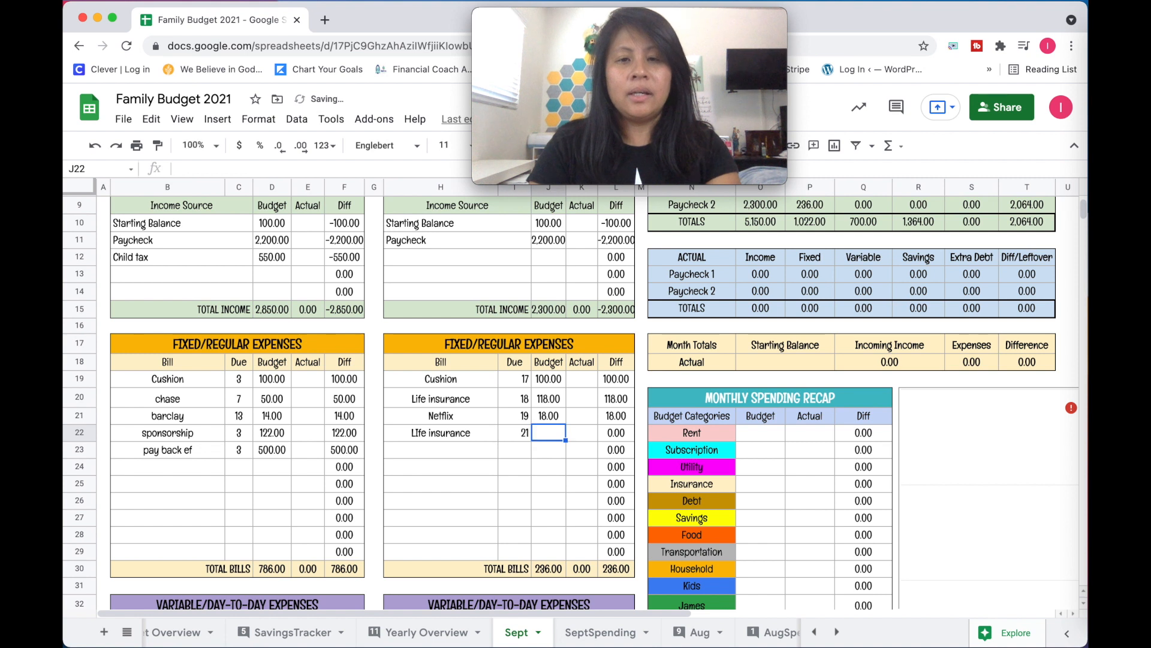
type("92")
key("Return")
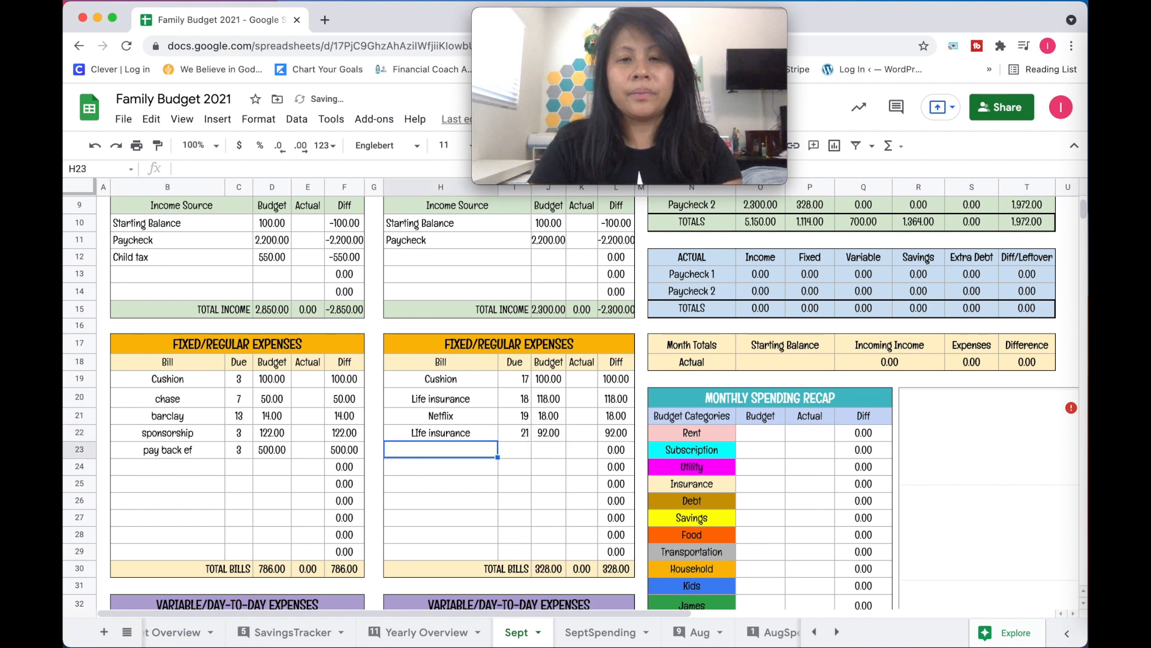
Add Cell phone to the second paycheck's fixed expenses, due 23 with a budget of 235.
type("C")
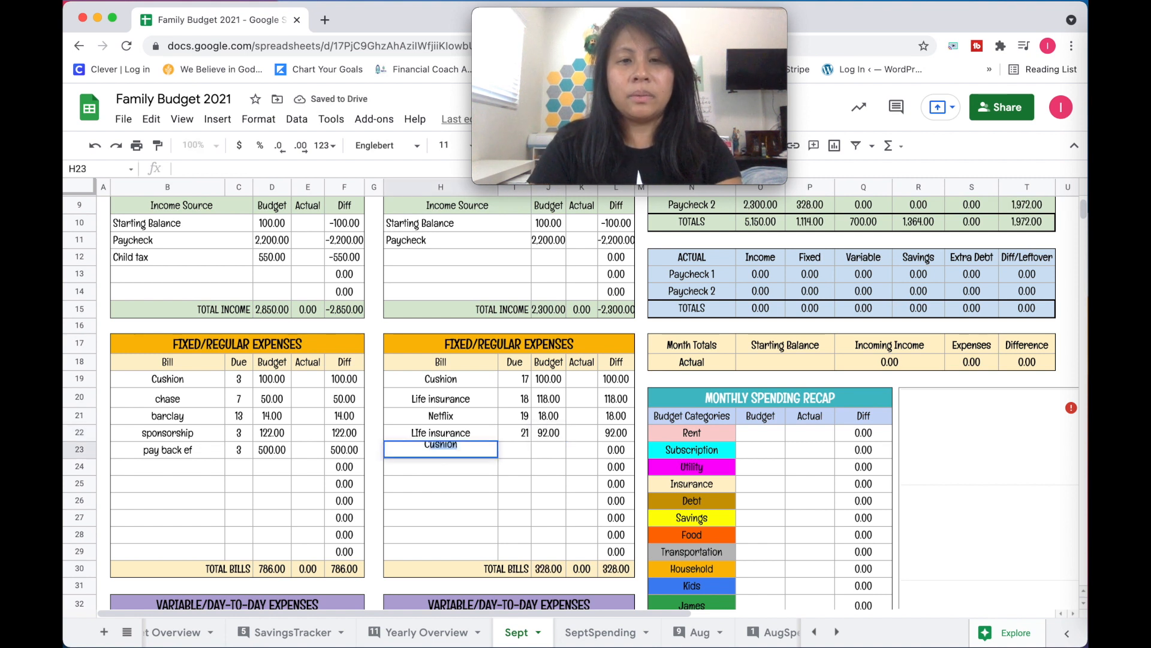
type("ell phone")
key("Tab")
type("23")
key("Tab")
type("23")
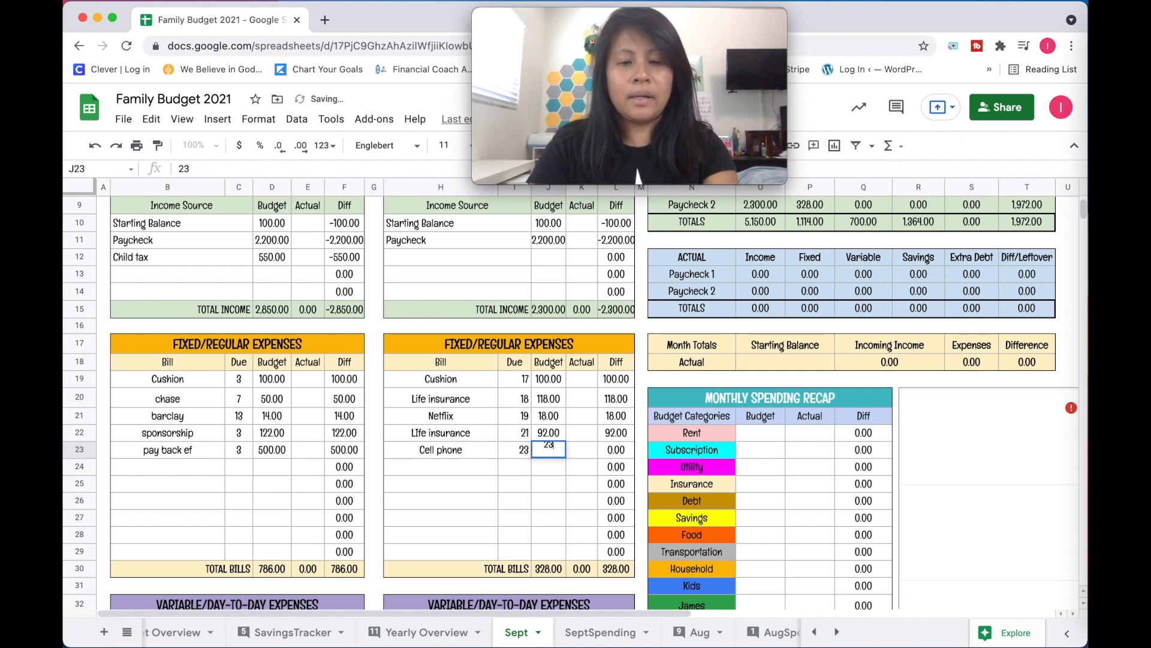
key("Return")
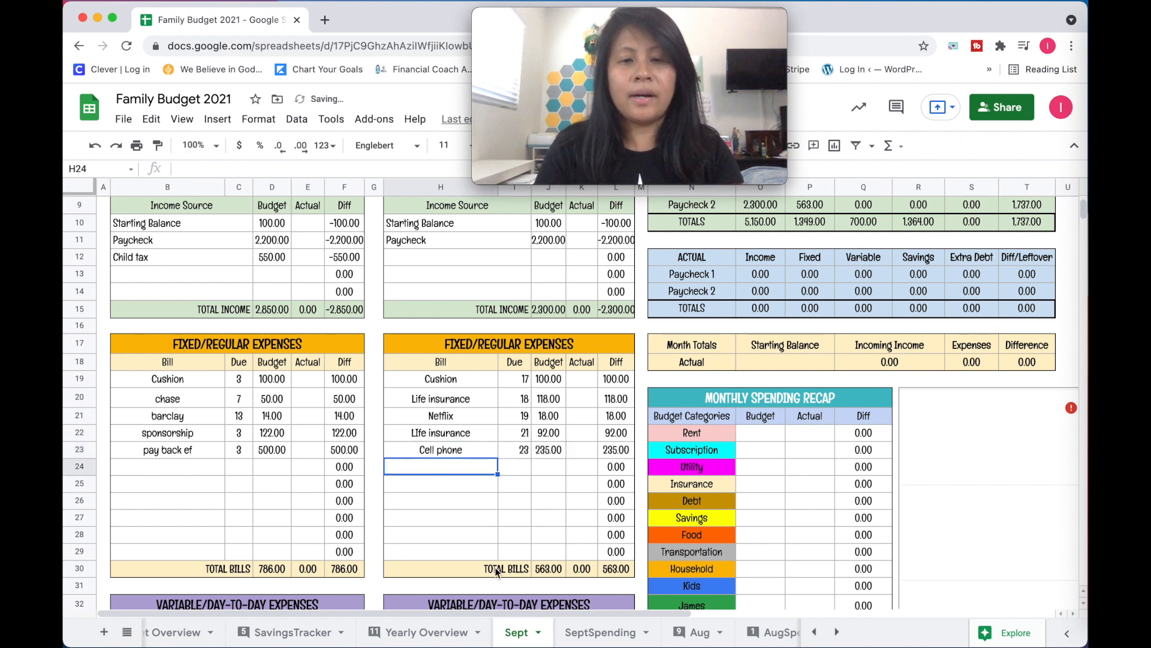
Look up the internet bill in the Yearly Overview and add Internet on capital to the second paycheck's fixed expenses, due 21, budget 80.
left_click(420, 632)
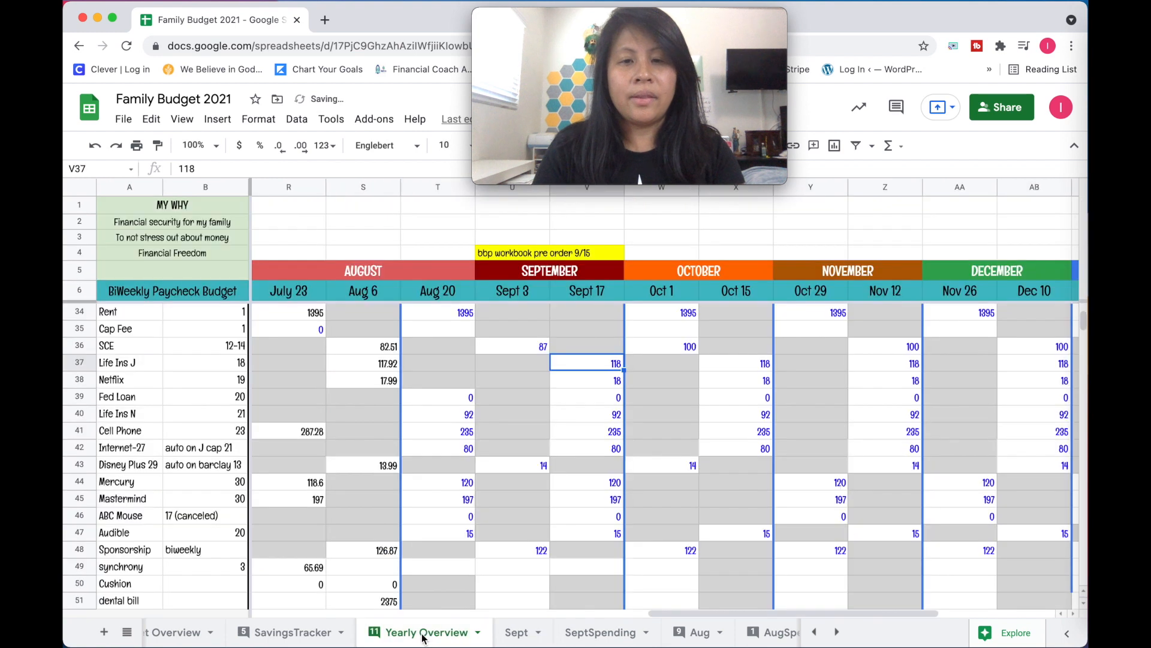
left_click(597, 451)
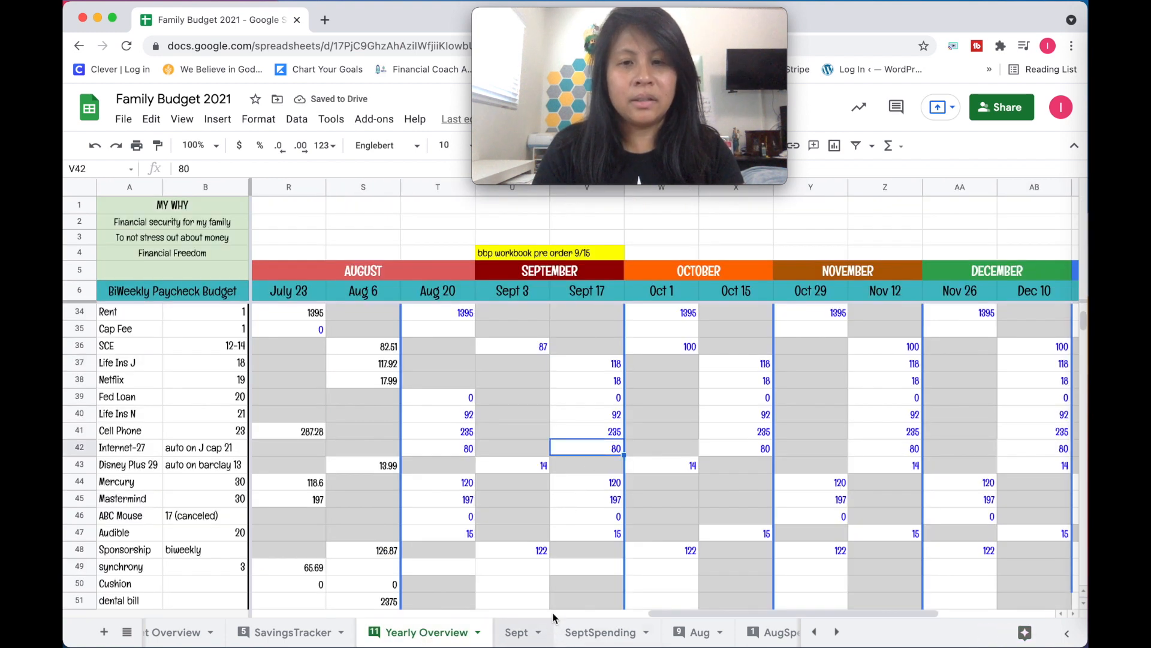
left_click(515, 632)
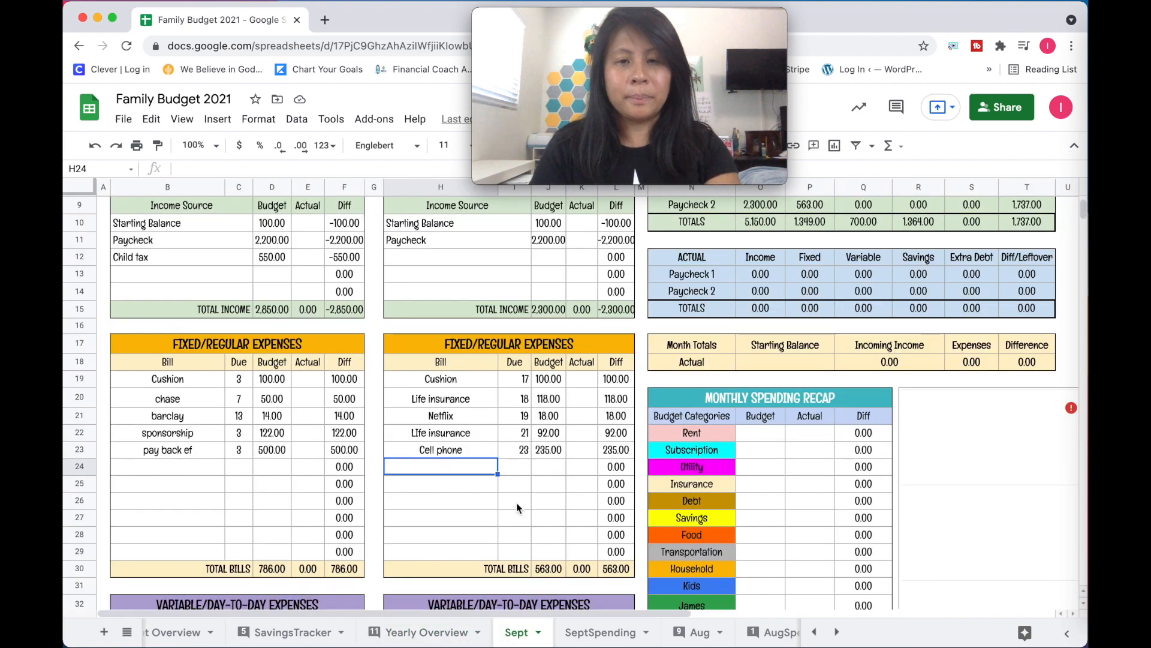
type("C")
type("Inre")
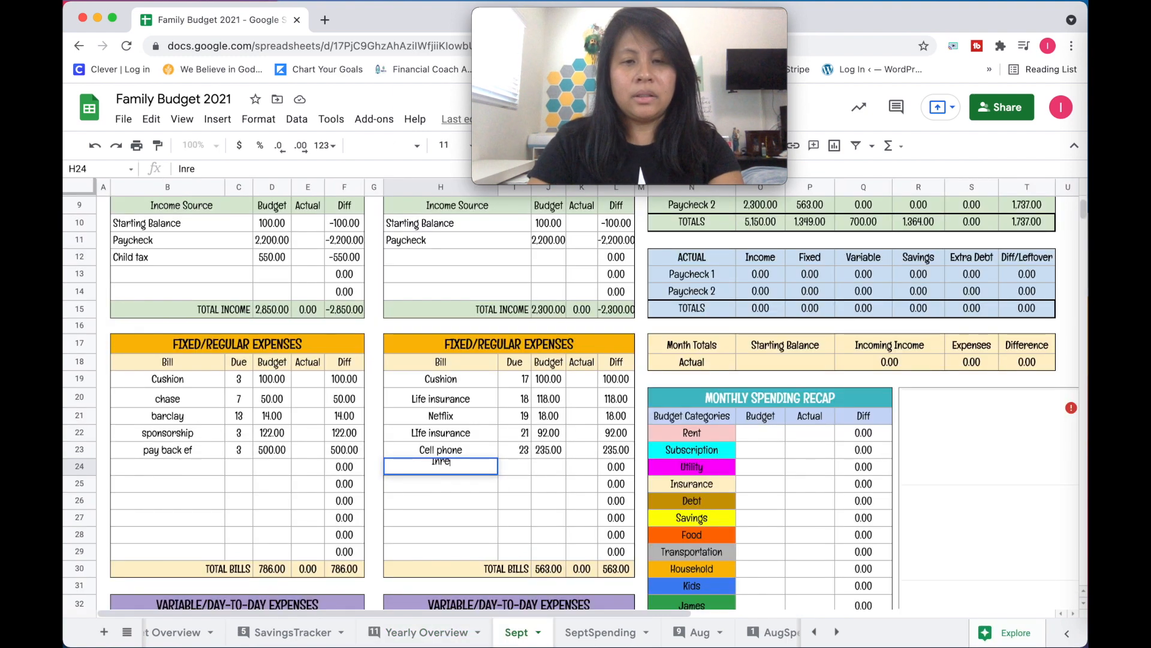
type("ernet")
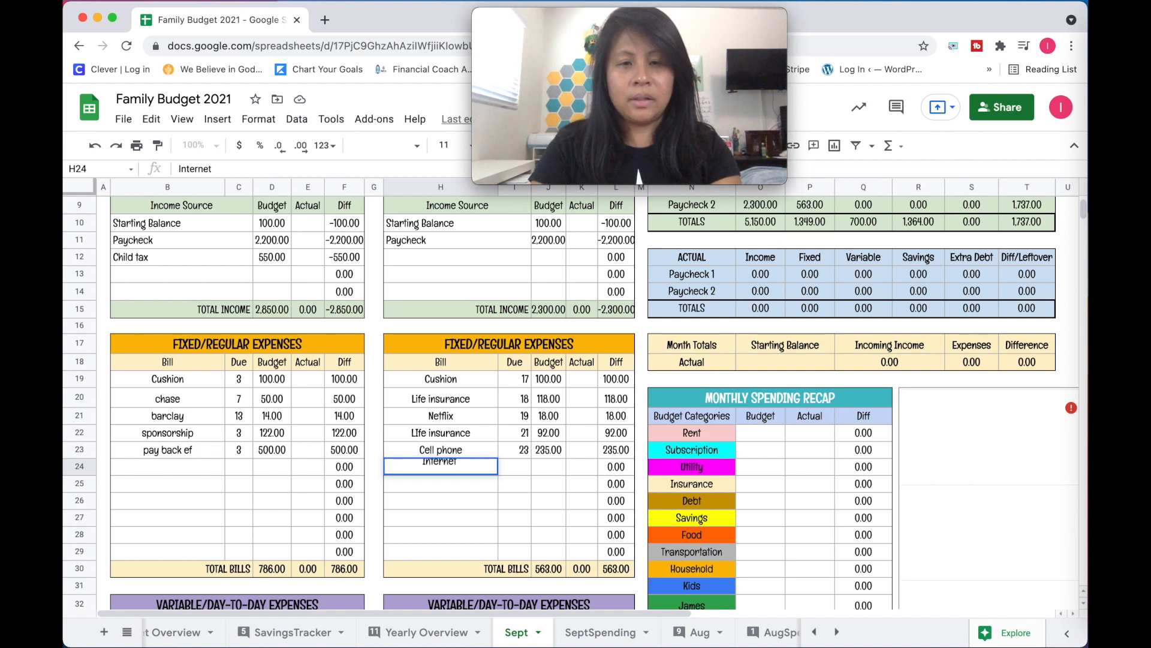
type(" on c")
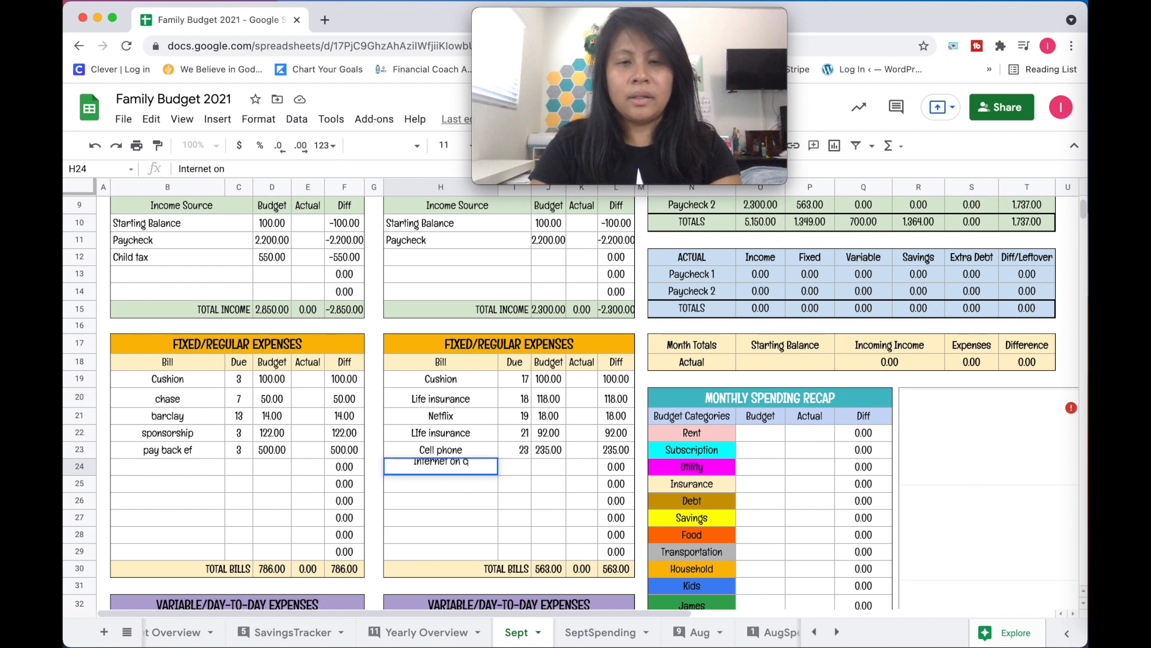
type("apital")
key("Tab")
type("21")
key("Tab")
type("80")
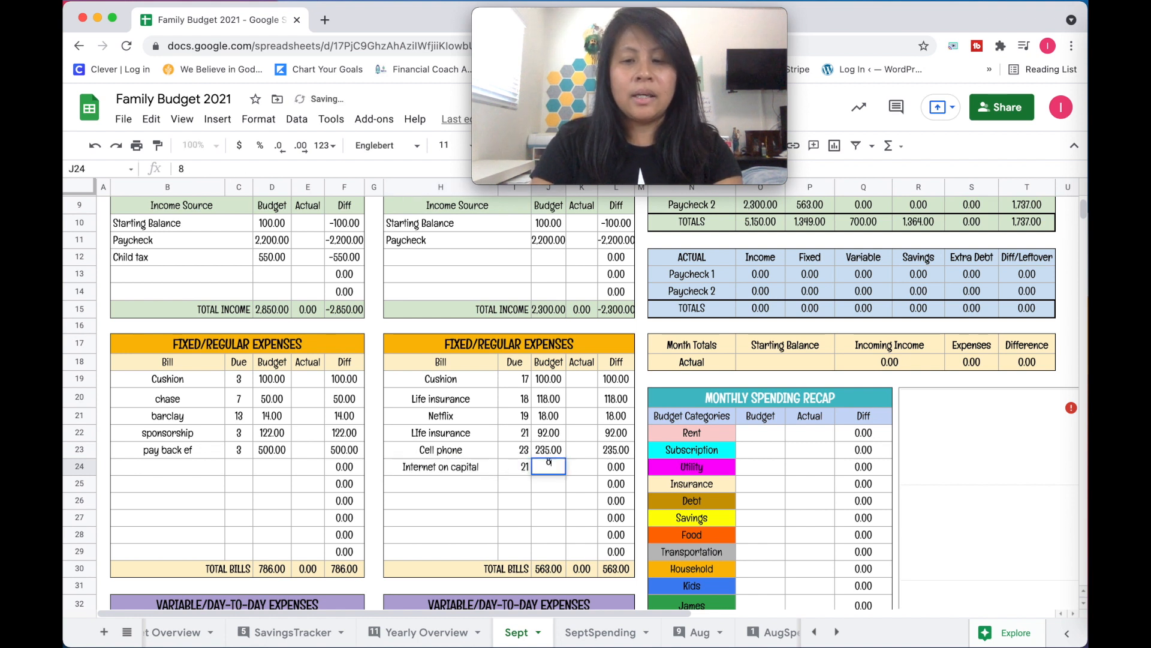
key("Return")
Check the remaining Sept 17 bills in the Yearly Overview and add Mercury to the second paycheck's fixed expenses, due 30, budget 120.
left_click(465, 638)
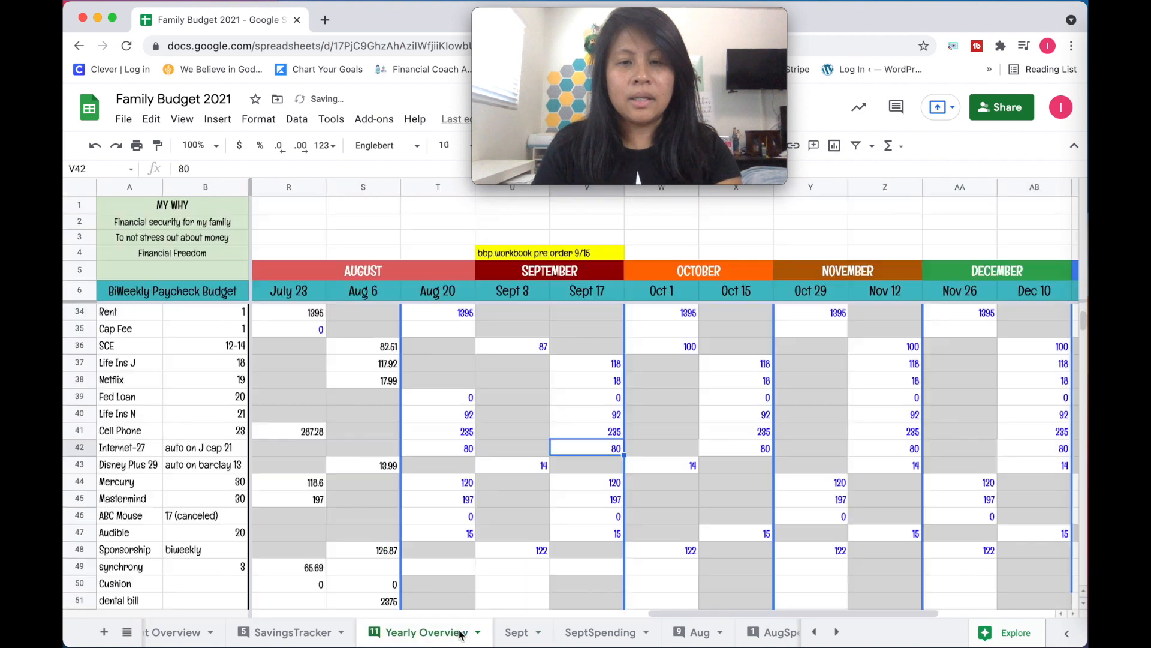
left_click(598, 487)
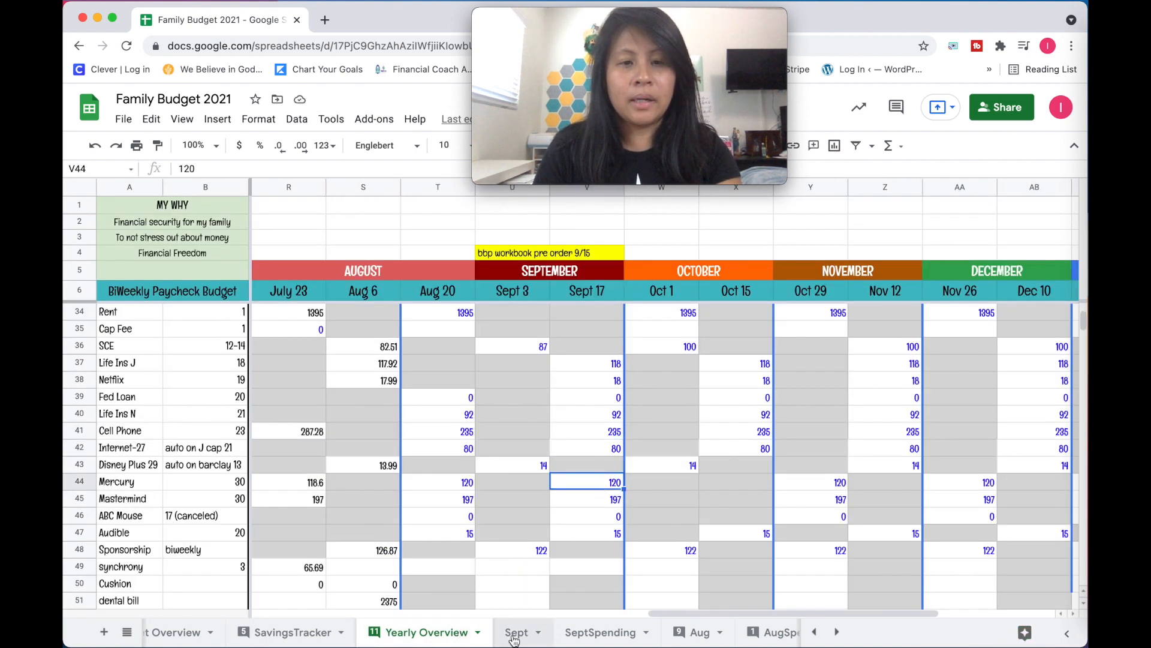
left_click(614, 536)
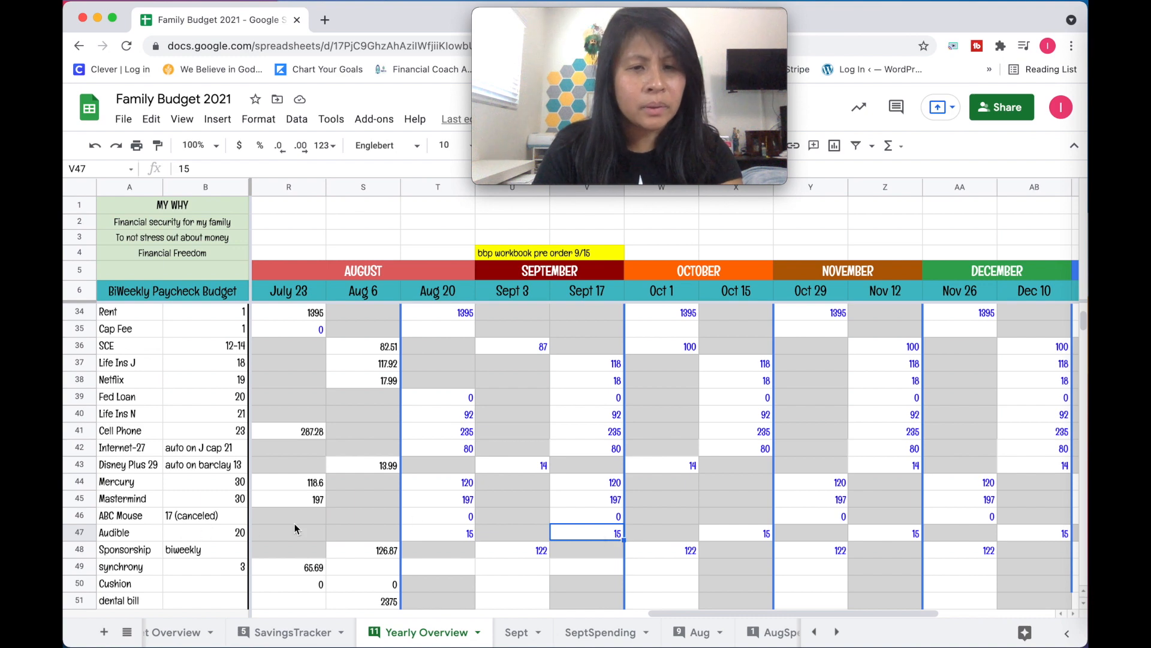
left_click(453, 535)
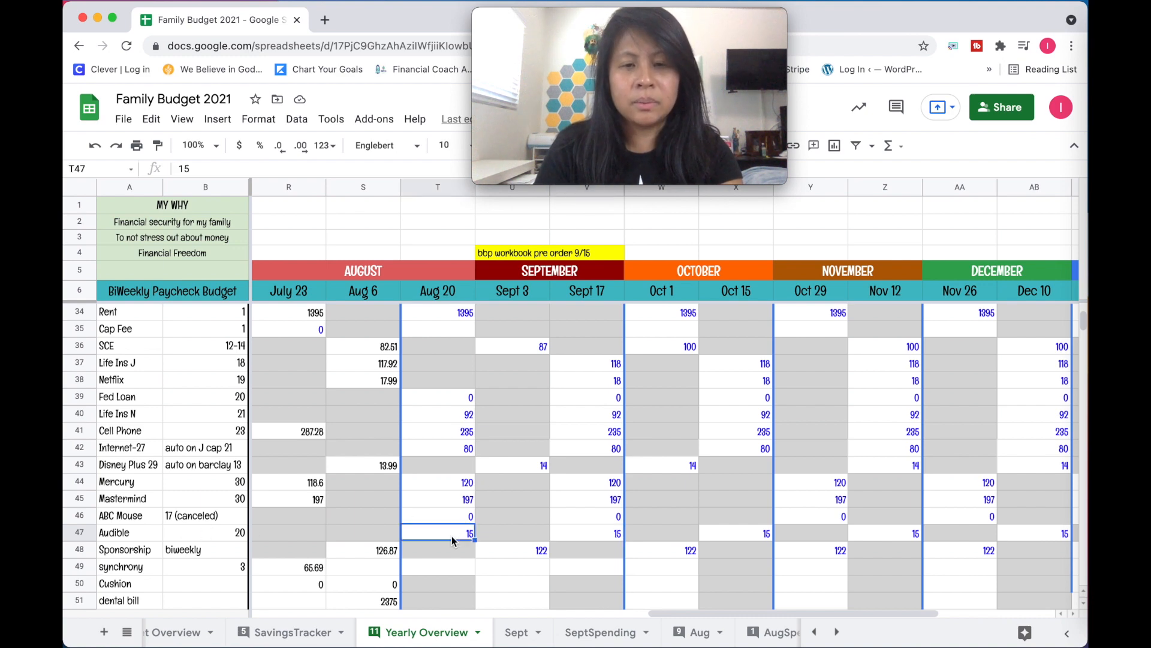
left_click(515, 632)
type("Men")
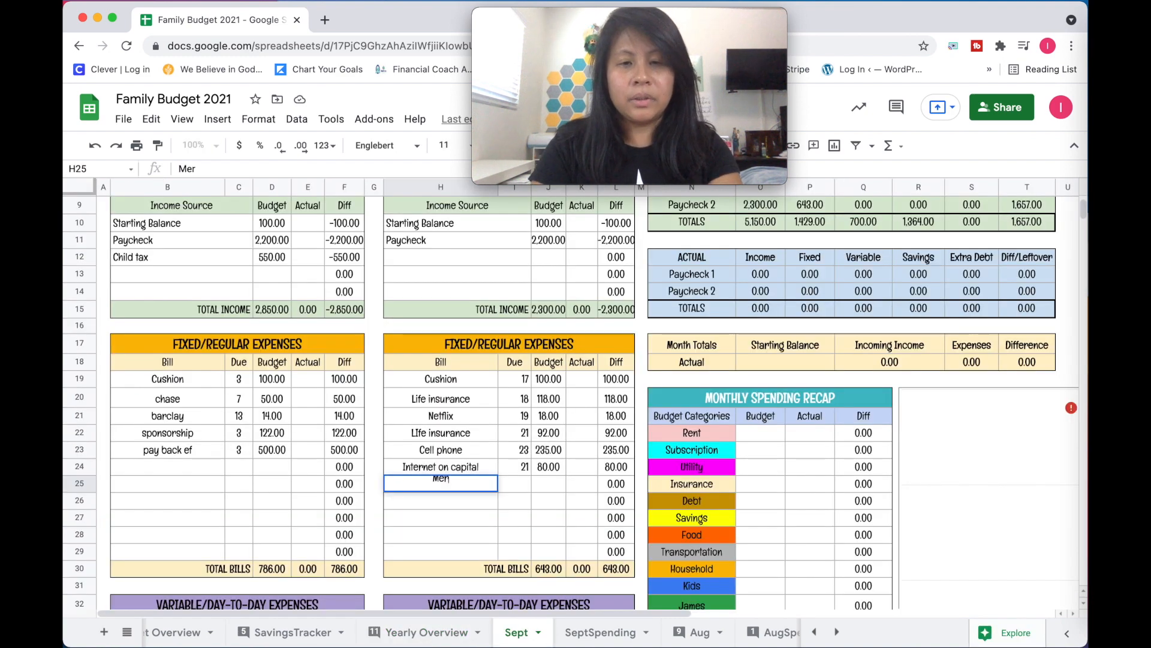
type("cury")
key("Tab")
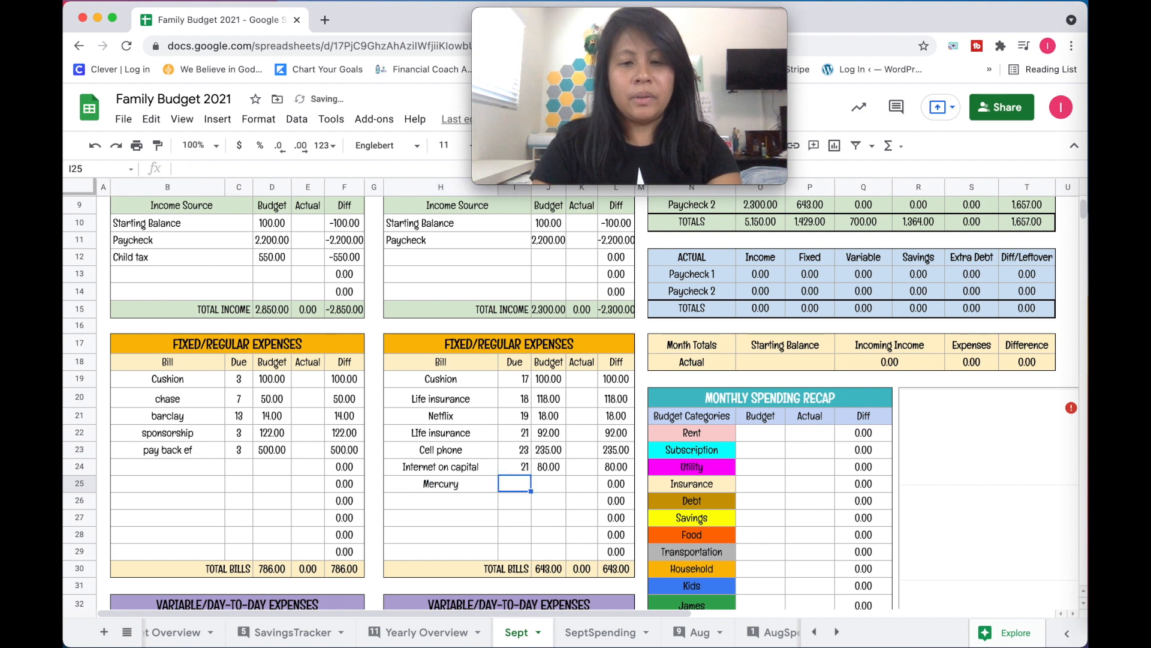
type("30")
key("Tab")
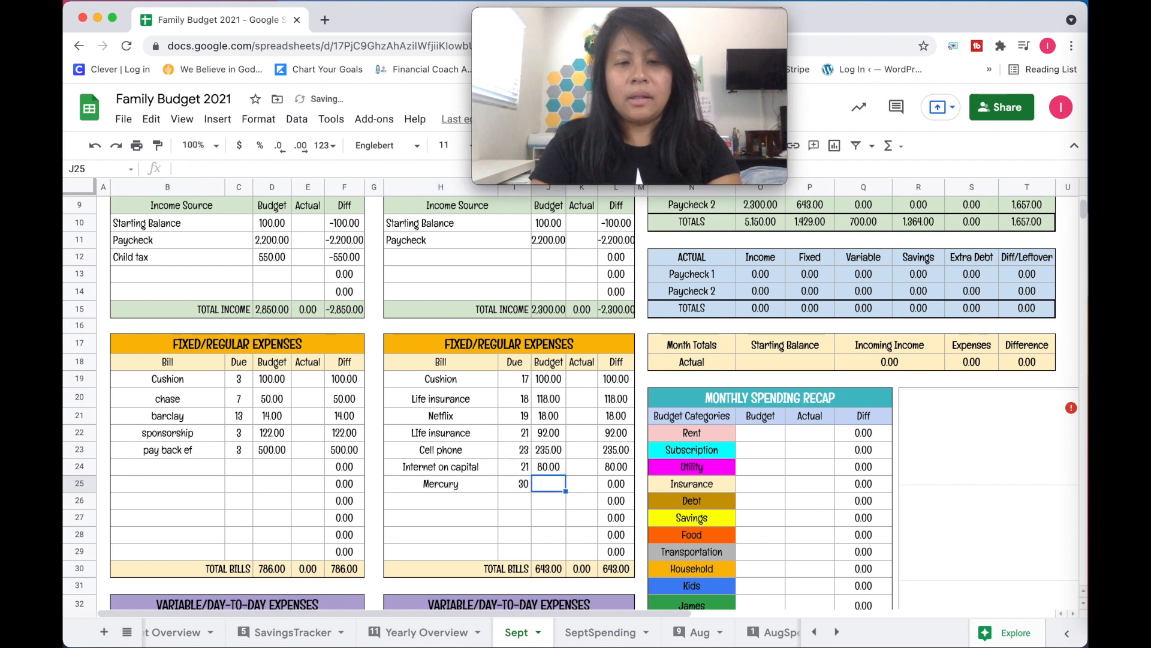
type("120")
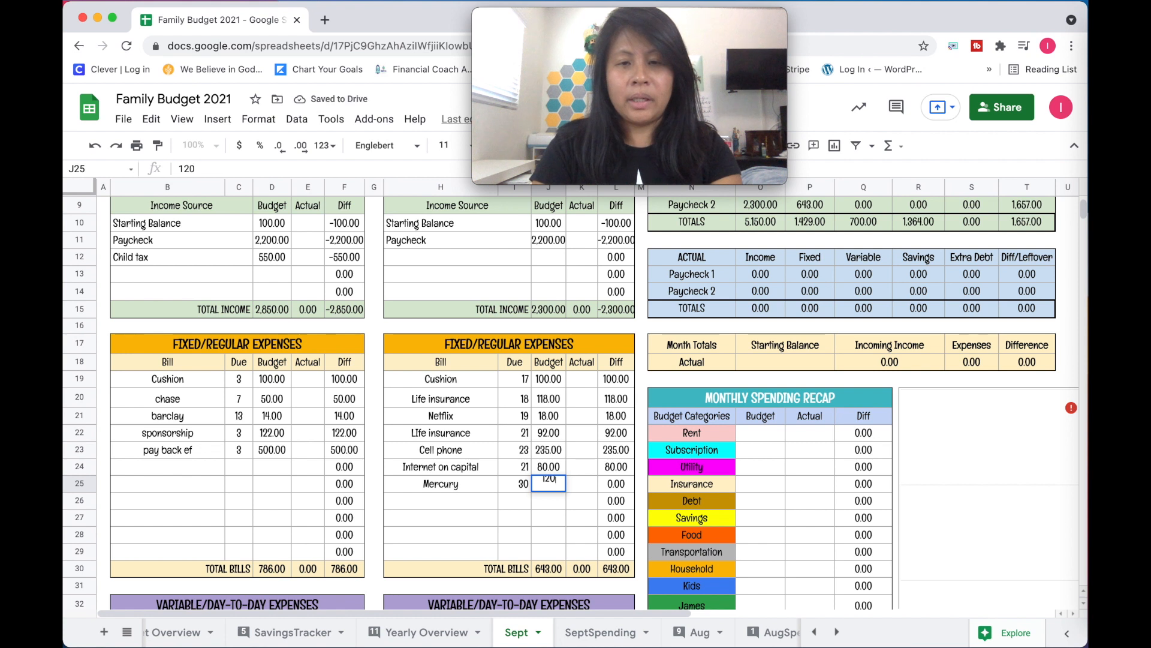
key("Return")
Add Mastermind below Mercury in the second paycheck's fixed expenses, due 30 with a budget of 197.
type("Mastermind")
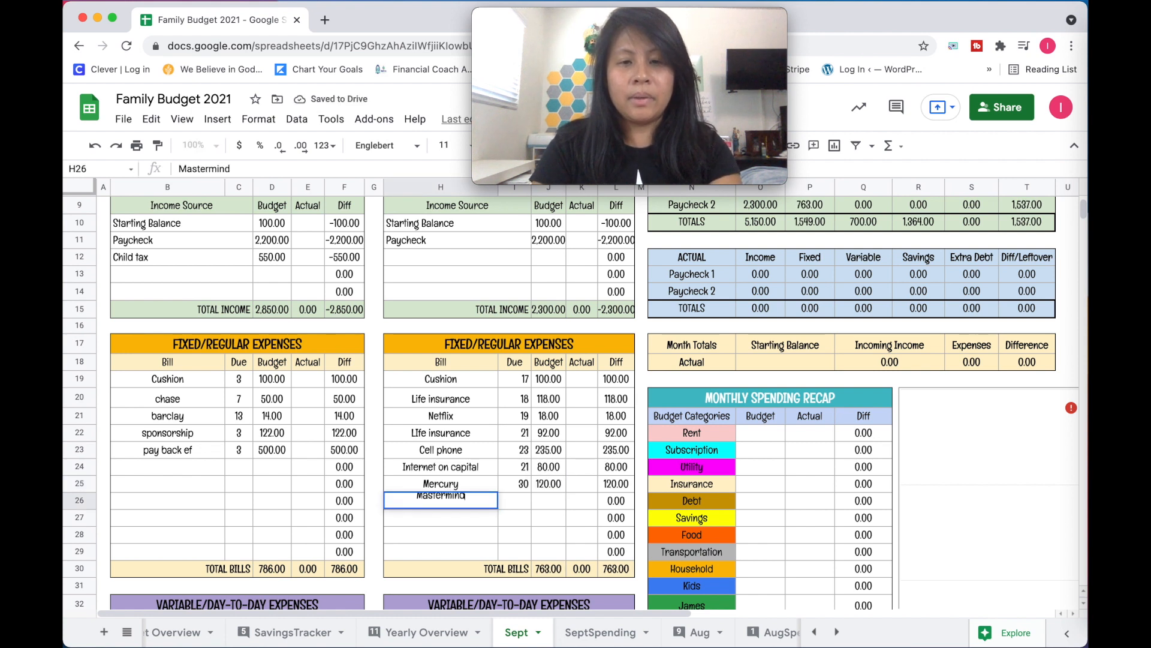
key("Tab")
type("30")
key("Tab")
type("197")
key("Return")
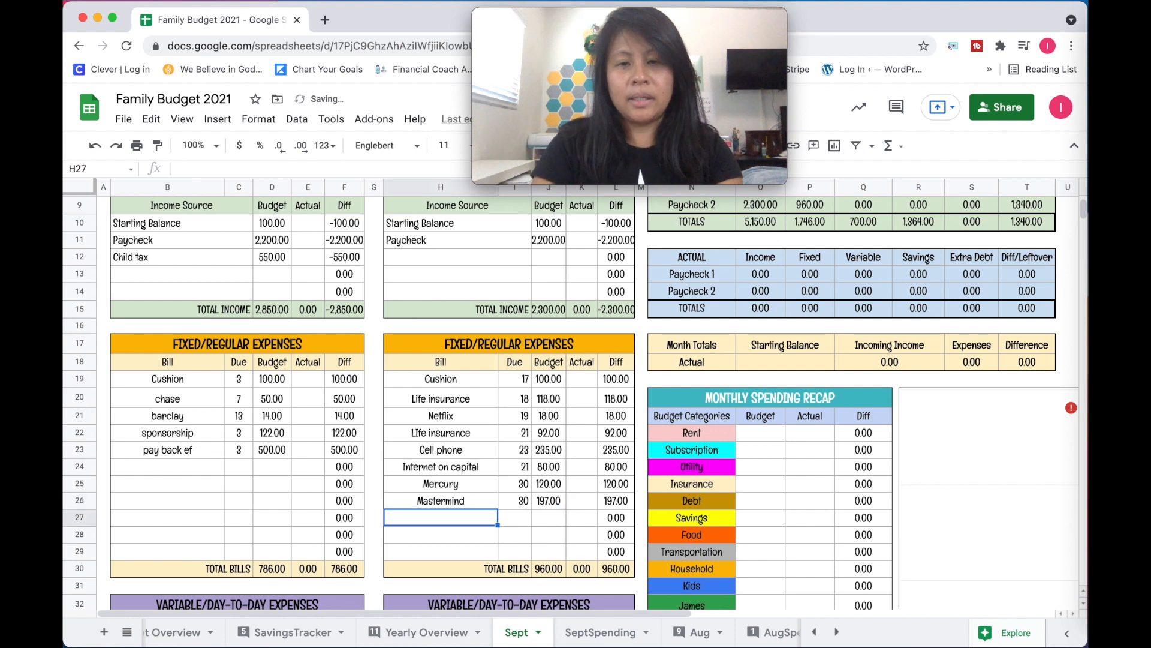
Set the Audible amounts for Aug 20, Sept 17 and Oct 15 to 0 in the Yearly Overview sheet.
left_click(594, 632)
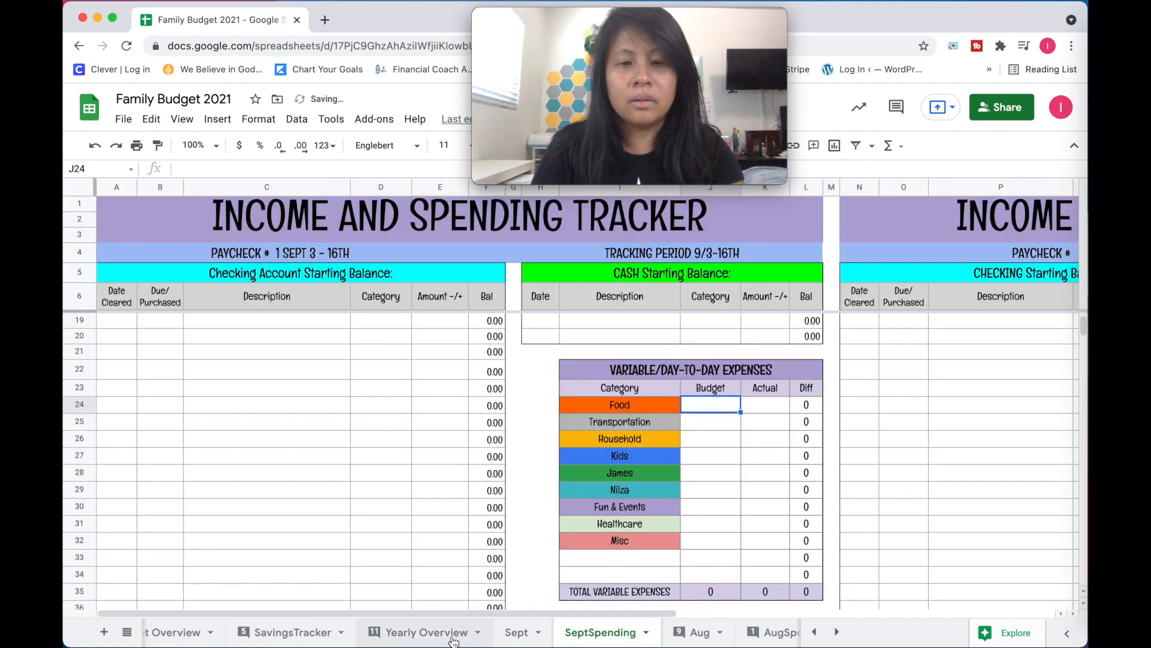
left_click(432, 631)
left_click(576, 536)
scroll(576, 536, "down", 3)
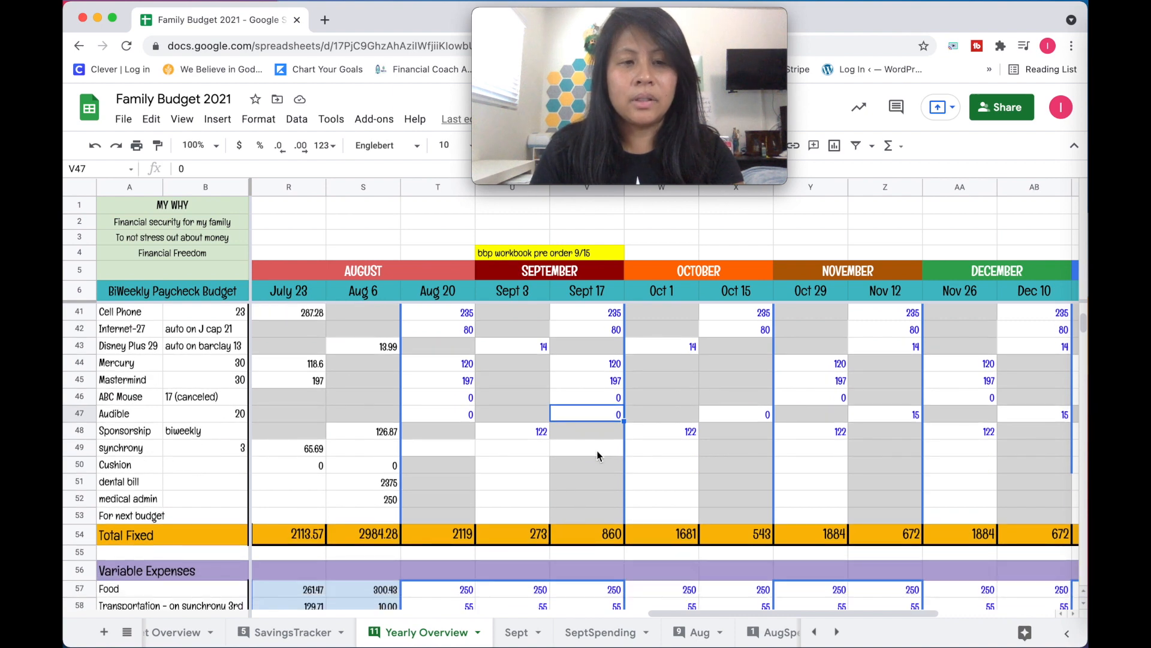
Add a Paycheck 1 reminder in the Sept sheet about hospital and dental expenses and looking at a family member's old expenses.
left_click(517, 632)
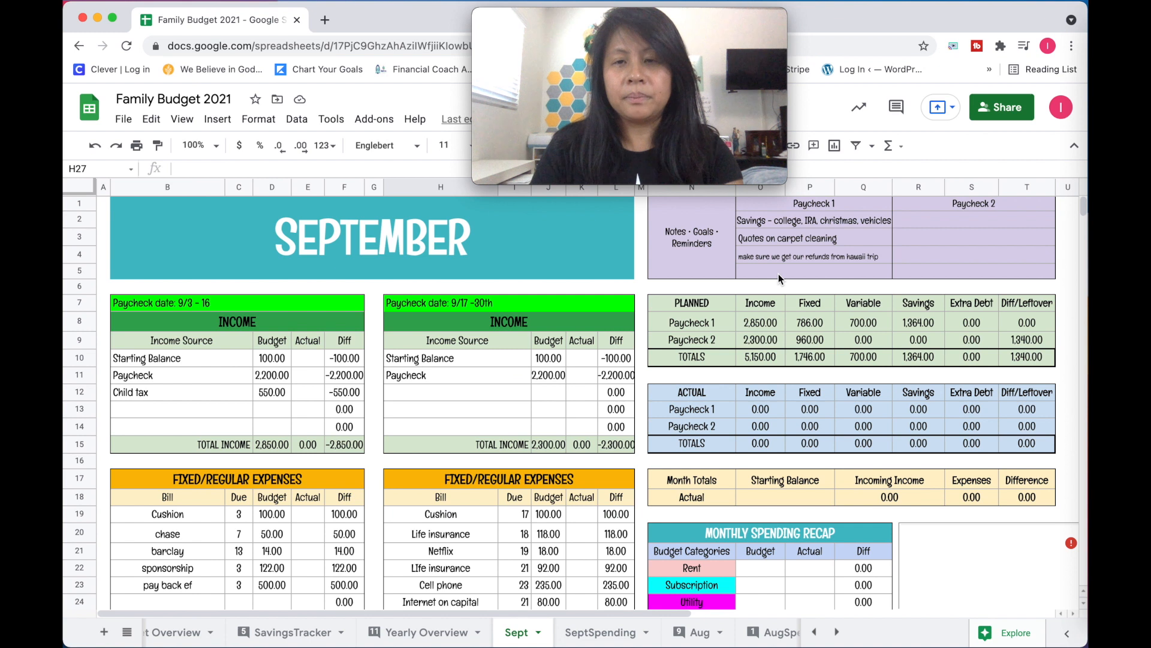
left_click(778, 274)
type("hospital and dental expenses - ")
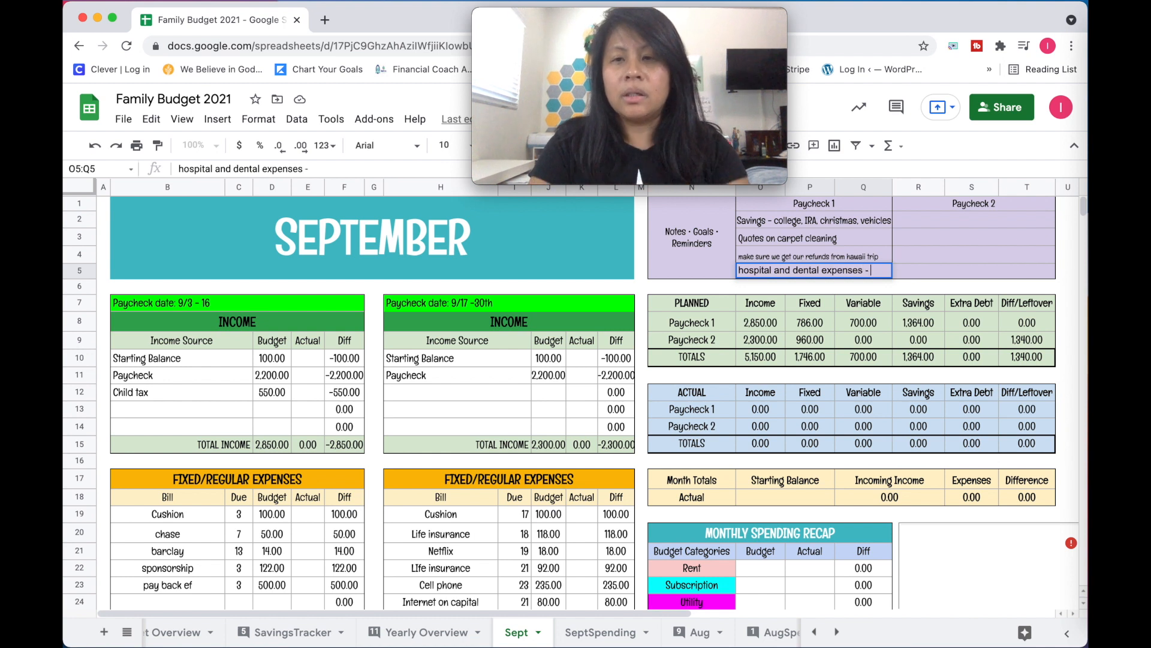
type("look at nates old expenses")
key("Return")
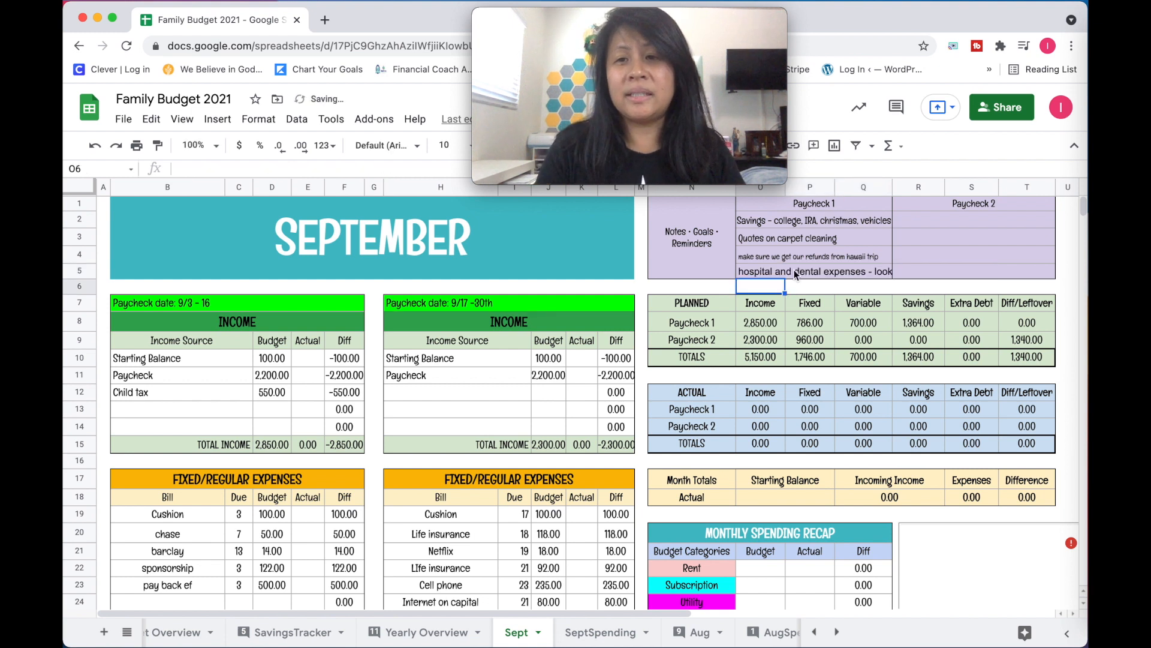
Wrap the text of the hospital and dental expenses reminder in the Paycheck 1 notes.
left_click(820, 271)
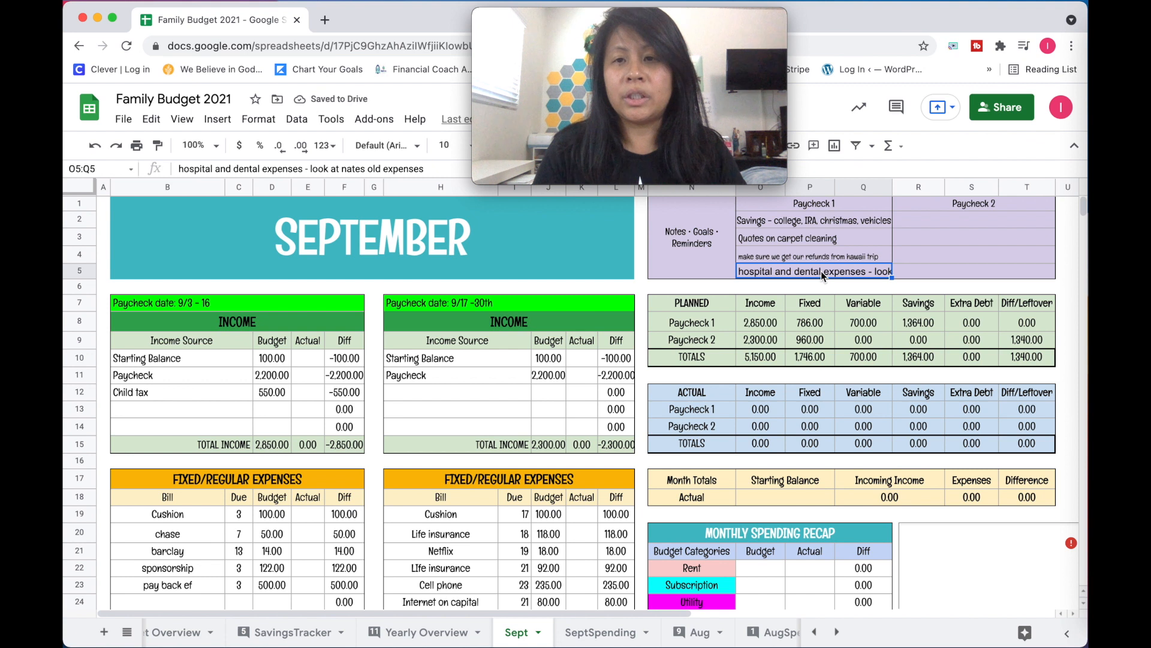
left_click(596, 23)
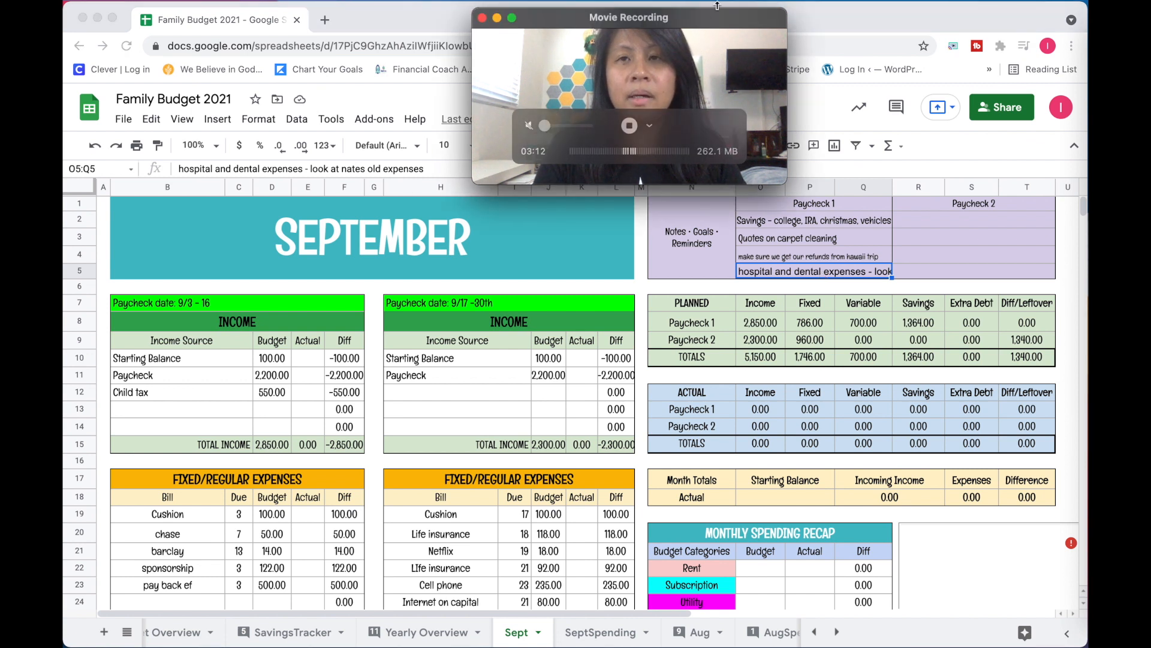
left_click_drag(672, 19, 906, 13)
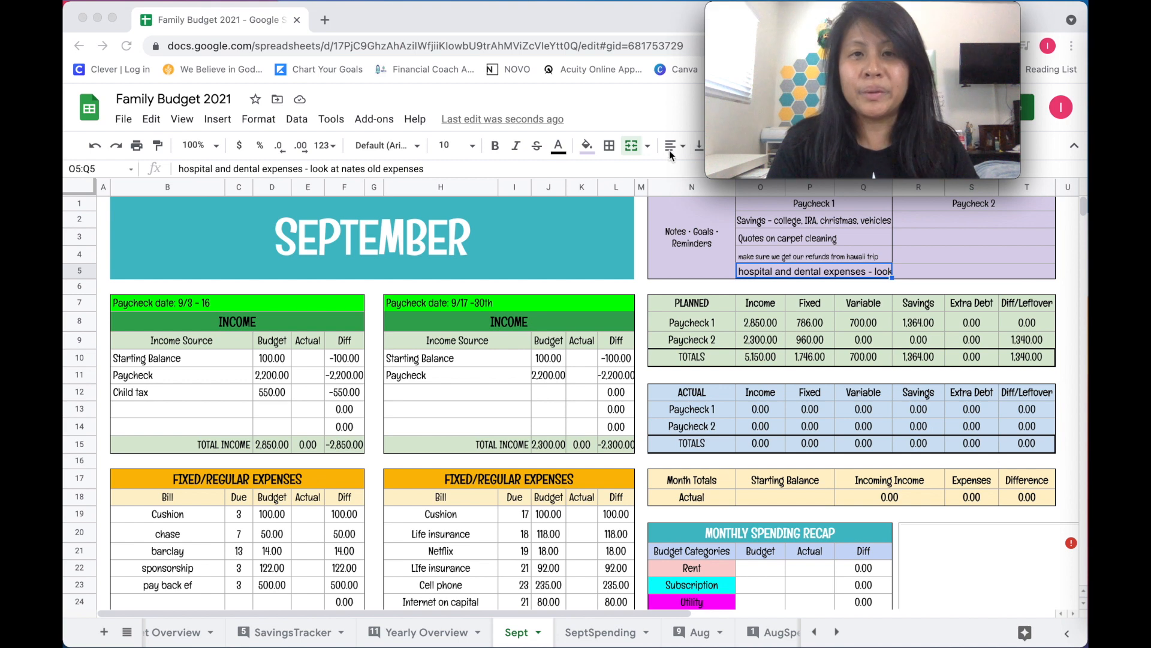
left_click_drag(857, 16, 332, 13)
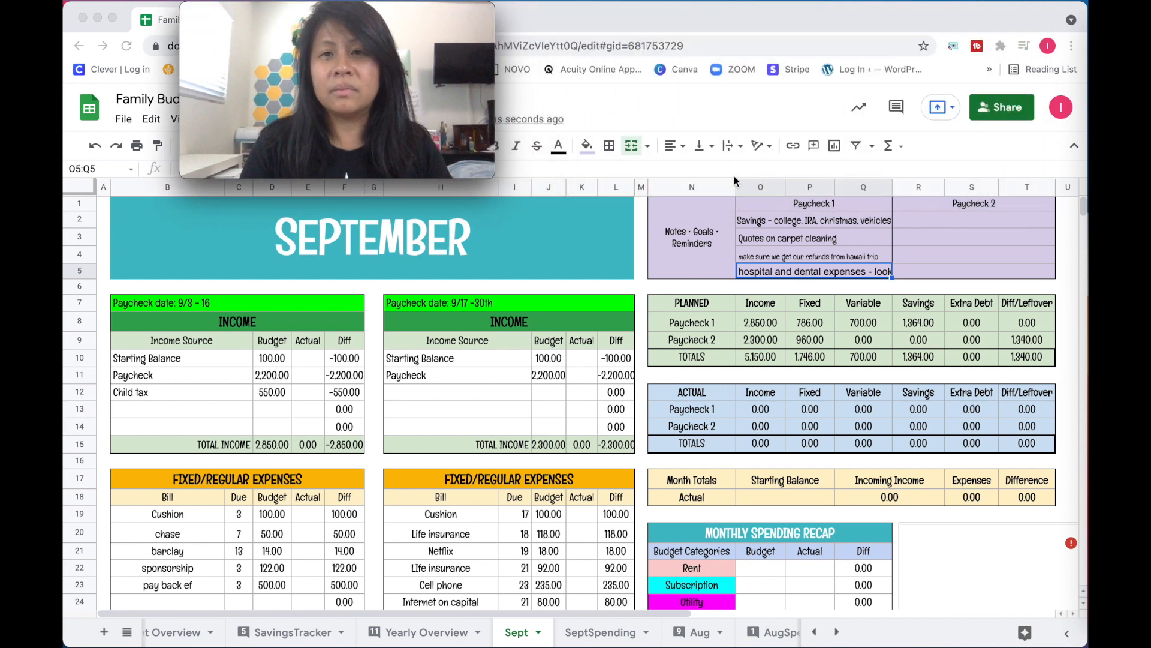
left_click(731, 146)
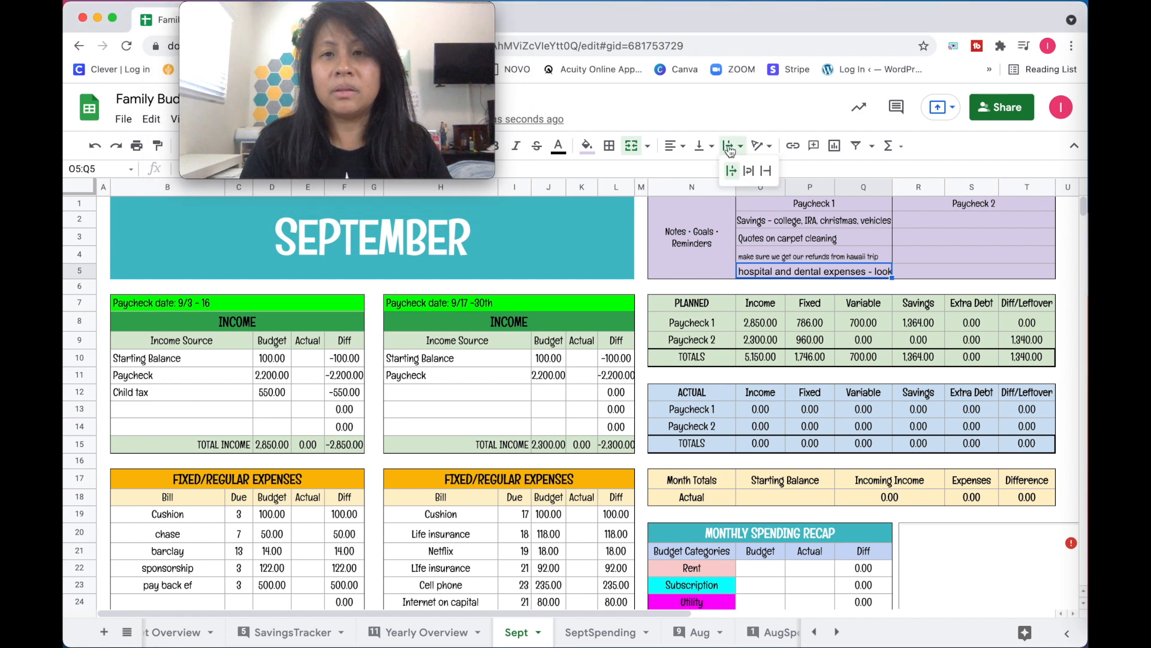
left_click(748, 174)
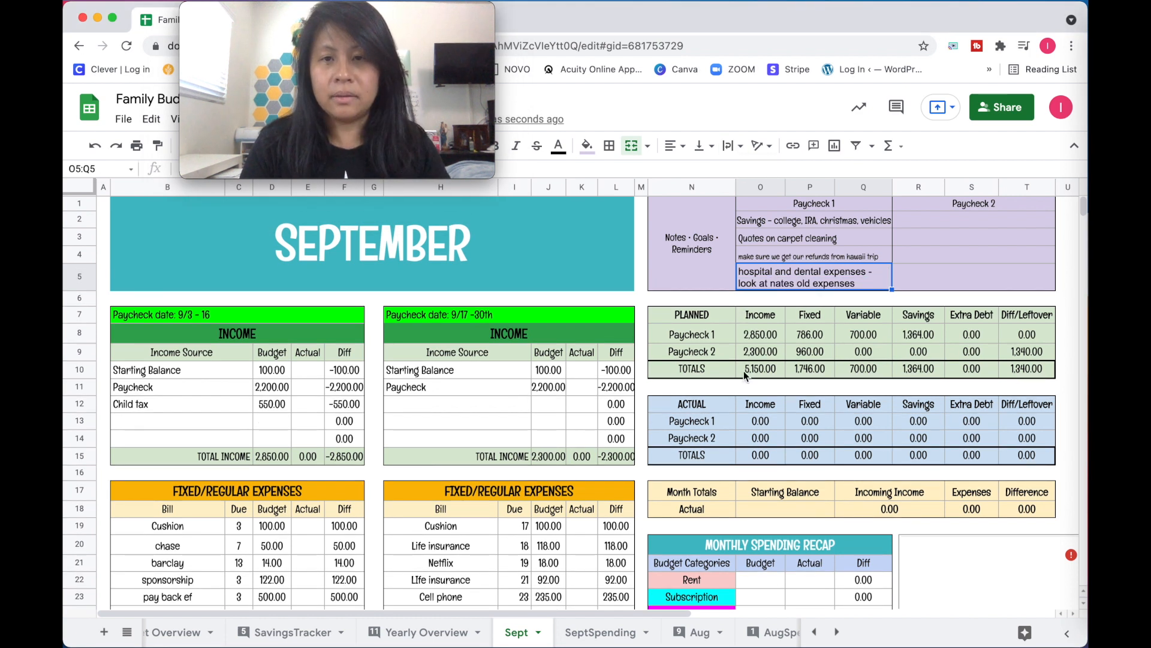
Change the font of the hospital and dental expenses reminder to Englebert.
mouse_move(428, 14)
left_click_drag(428, 15, 887, 15)
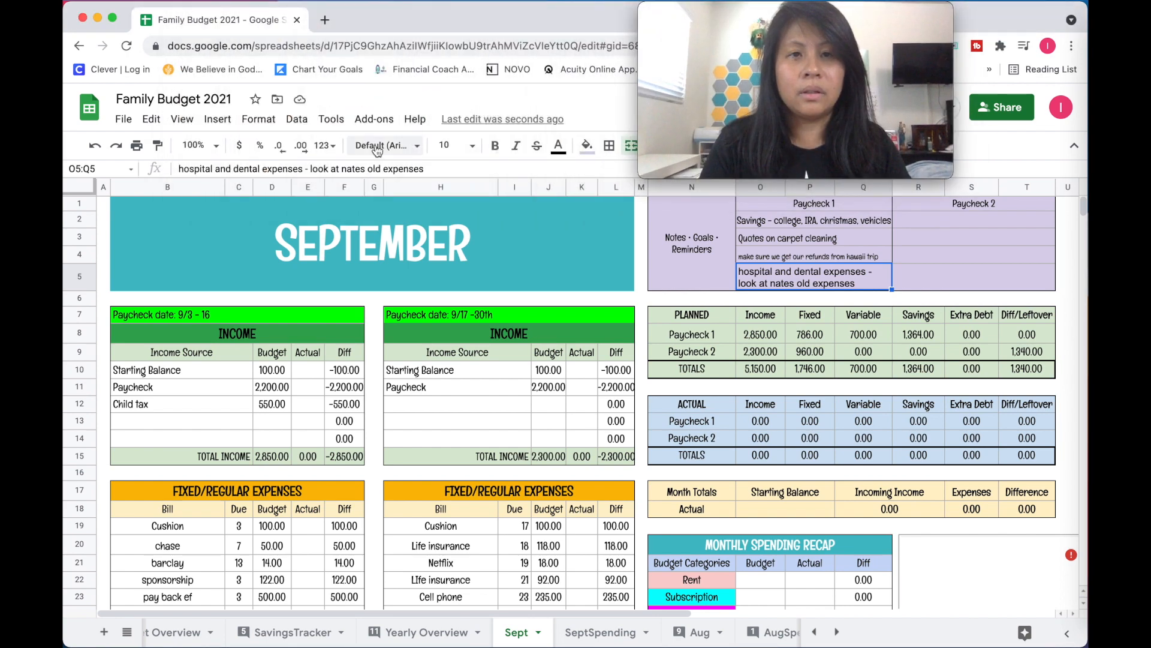
left_click(377, 146)
left_click(396, 291)
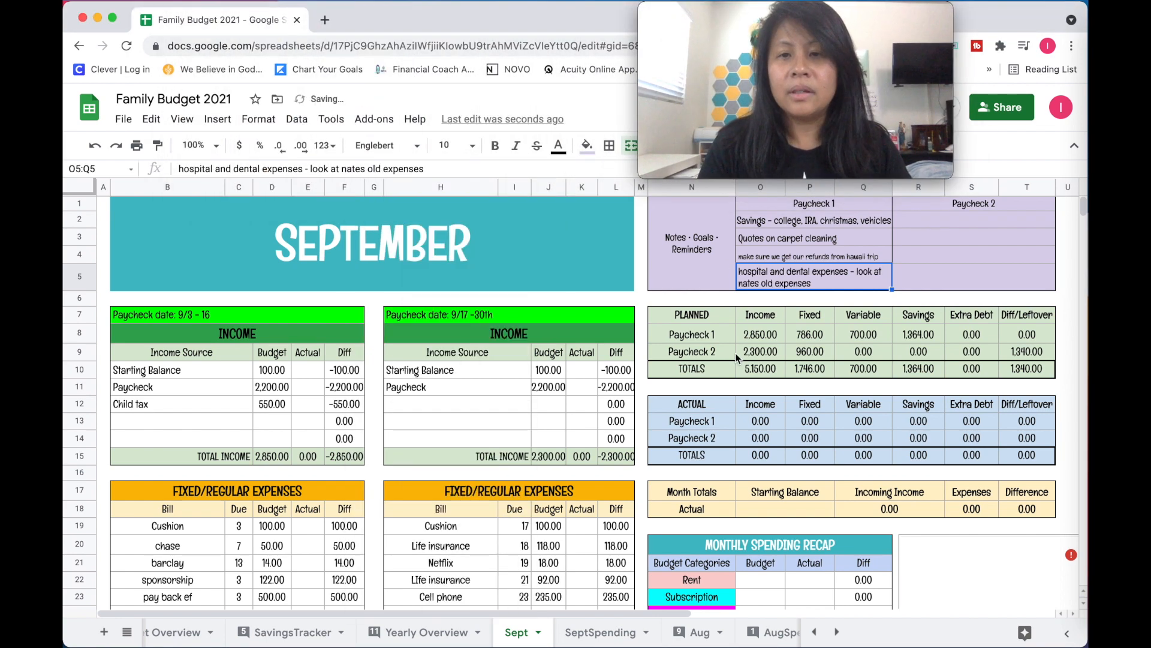
Copy the first paycheck's variable expense budgets, from Food through Misc, into the second paycheck's variable expense budget cells.
left_click(1024, 355)
scroll(676, 417, "down", 5)
scroll(675, 417, "down", 2)
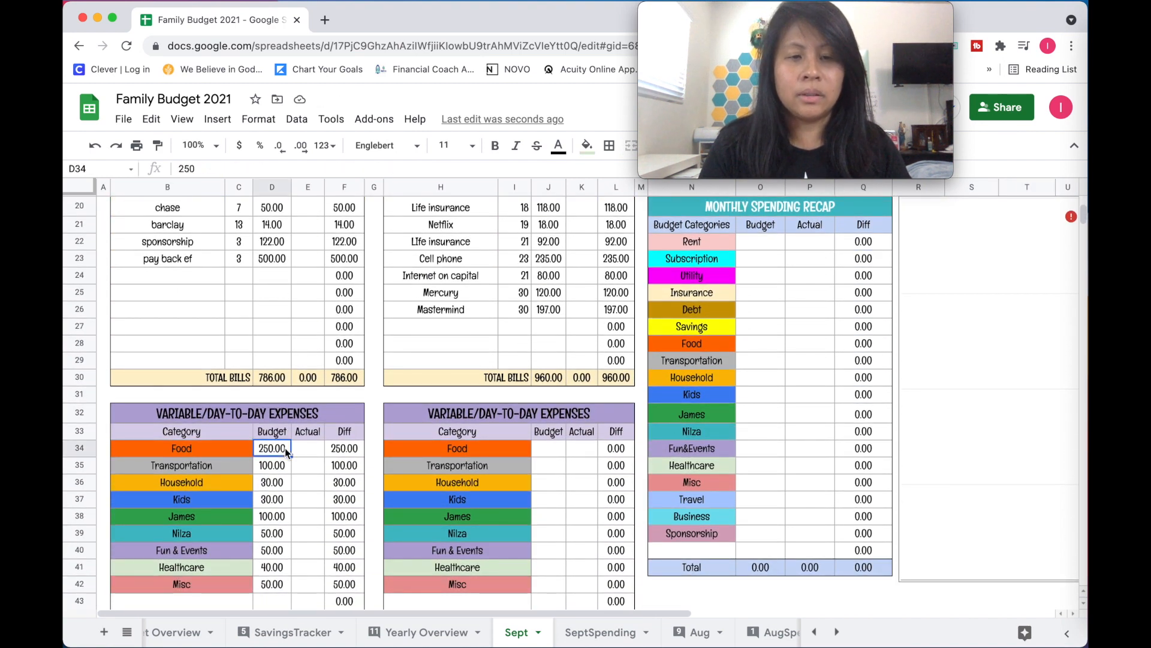
left_click(286, 453)
scroll(282, 449, "down", 5)
left_click_drag(277, 265, 275, 397)
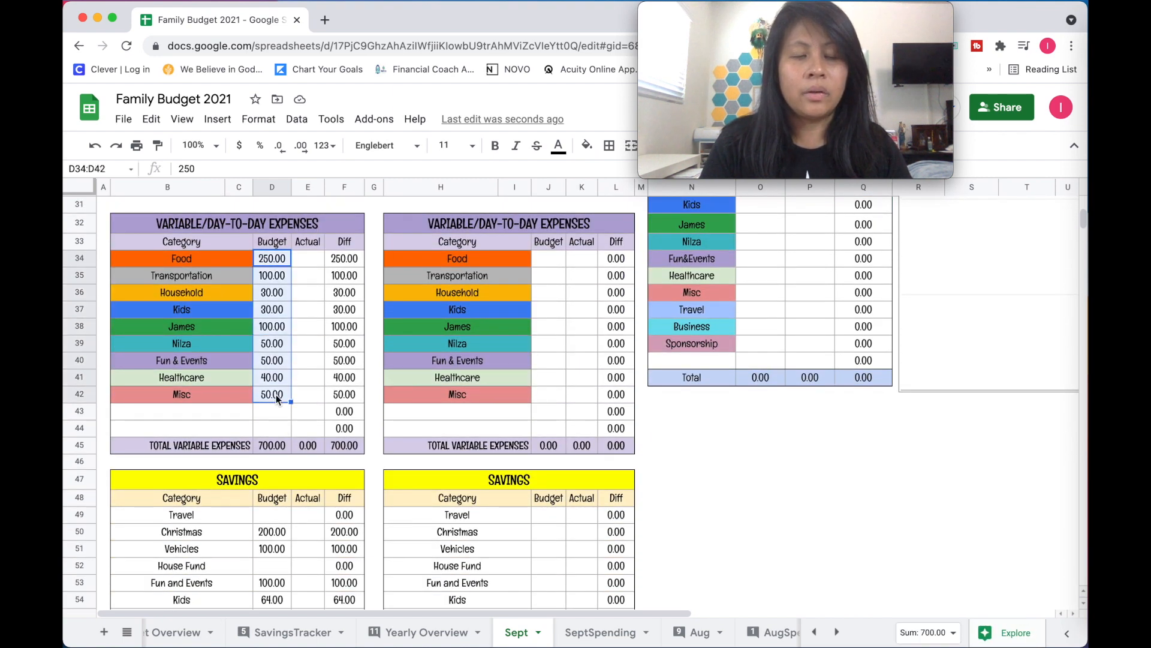
right_click(276, 394)
left_click(326, 162)
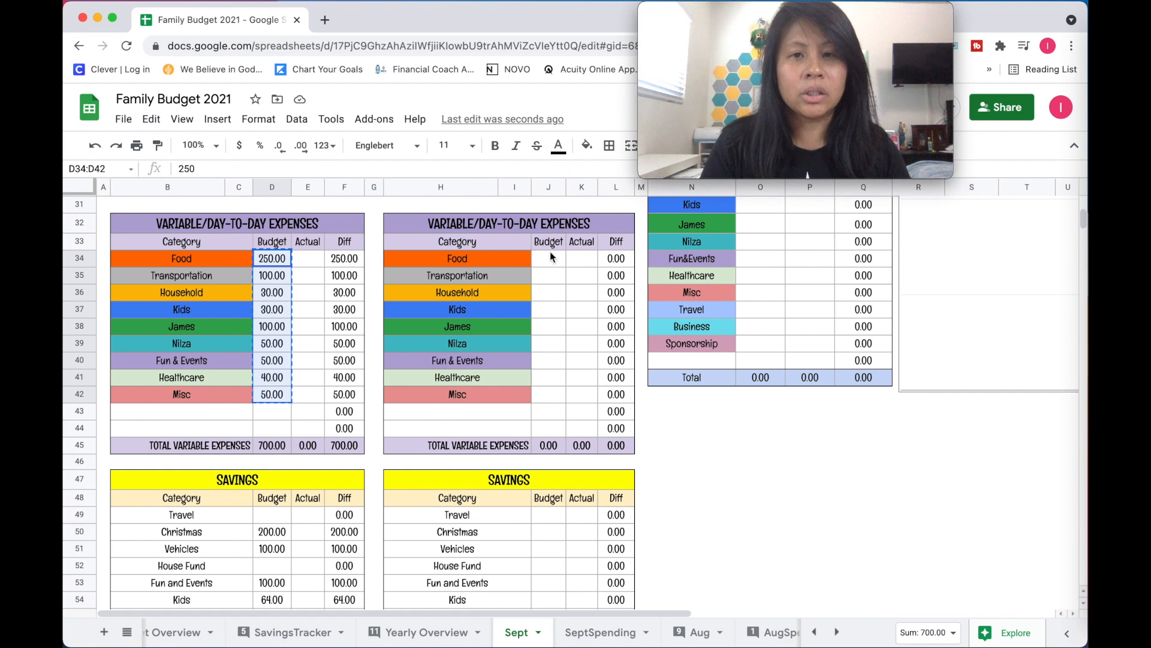
left_click(548, 258)
key("super+v")
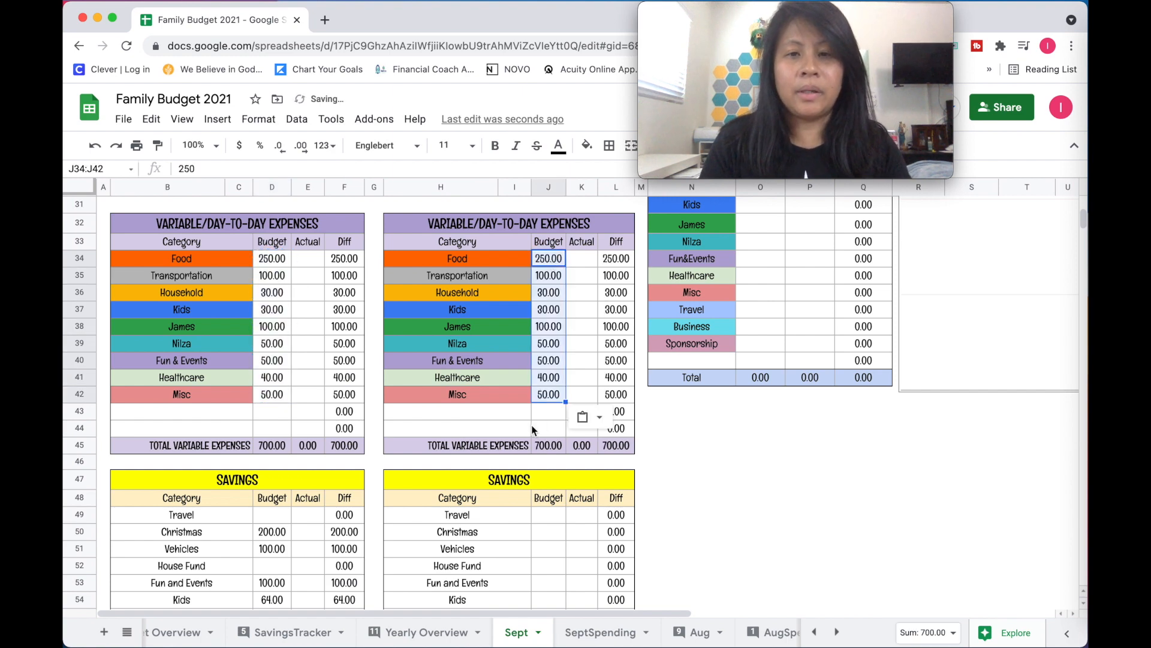
left_click(530, 428)
scroll(530, 428, "up", 10)
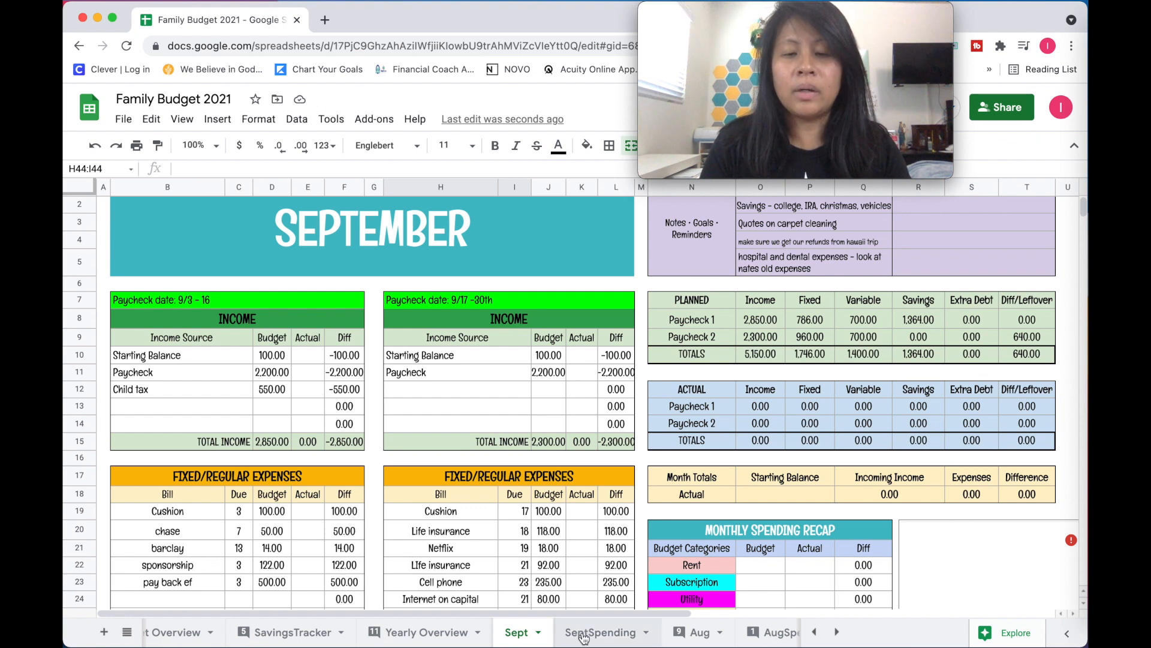
Consult the Yearly Overview and SavingsTracker sheets, and set the first paycheck's variable expense budget in D39 of the Sept sheet to 100.
left_click(406, 637)
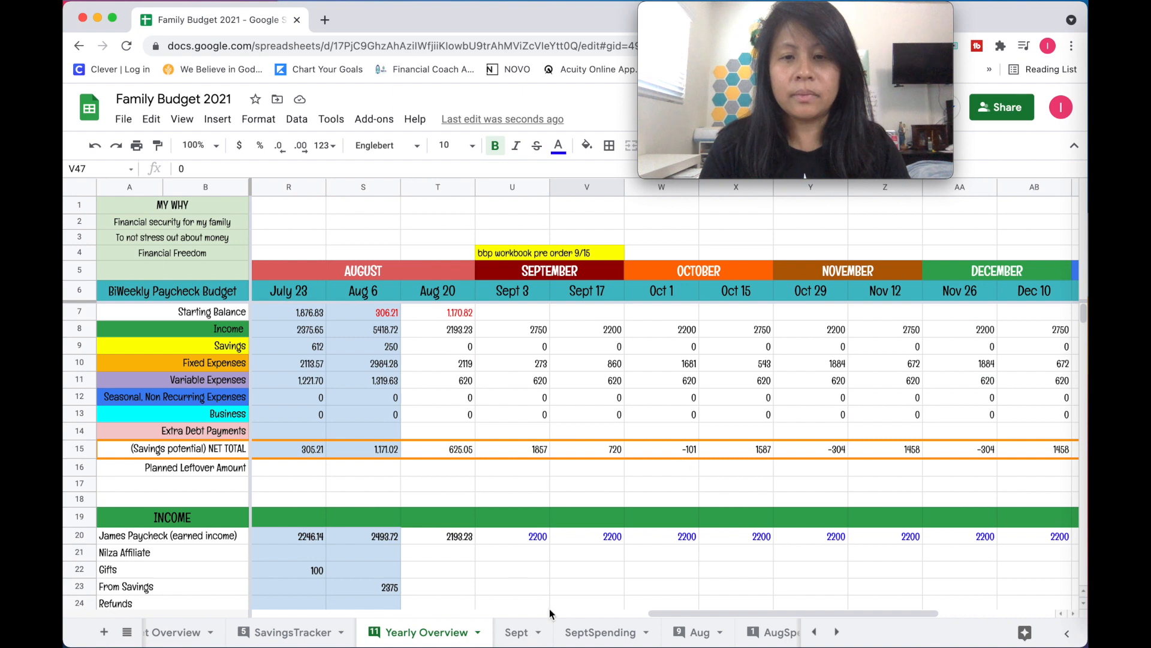
left_click(518, 634)
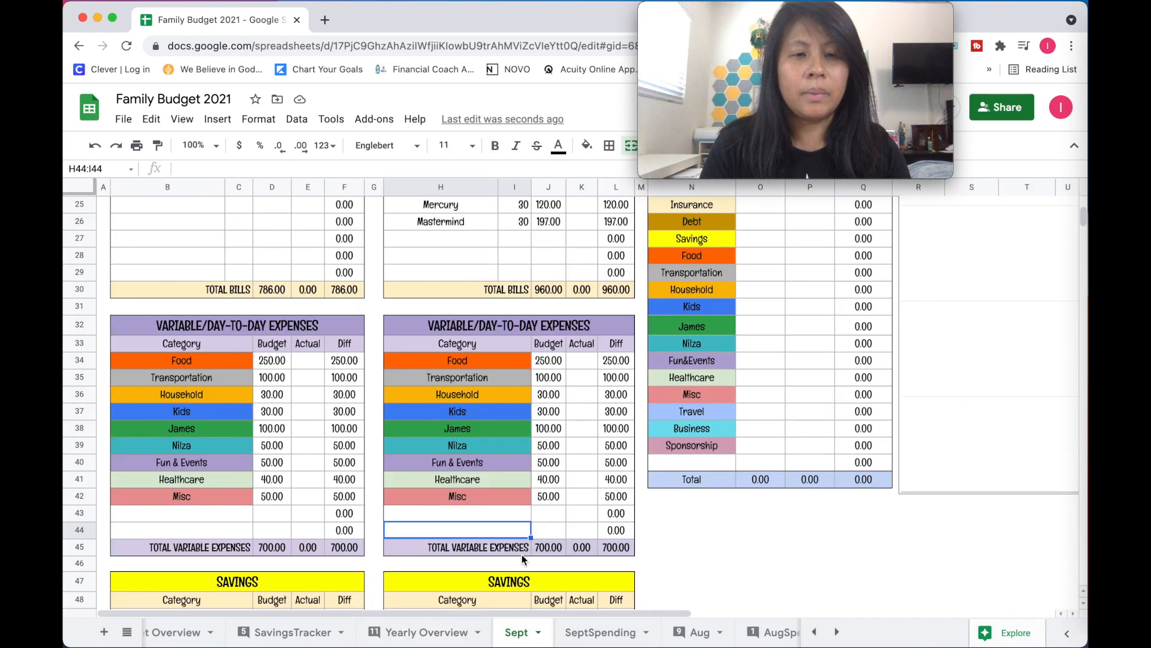
left_click(271, 447)
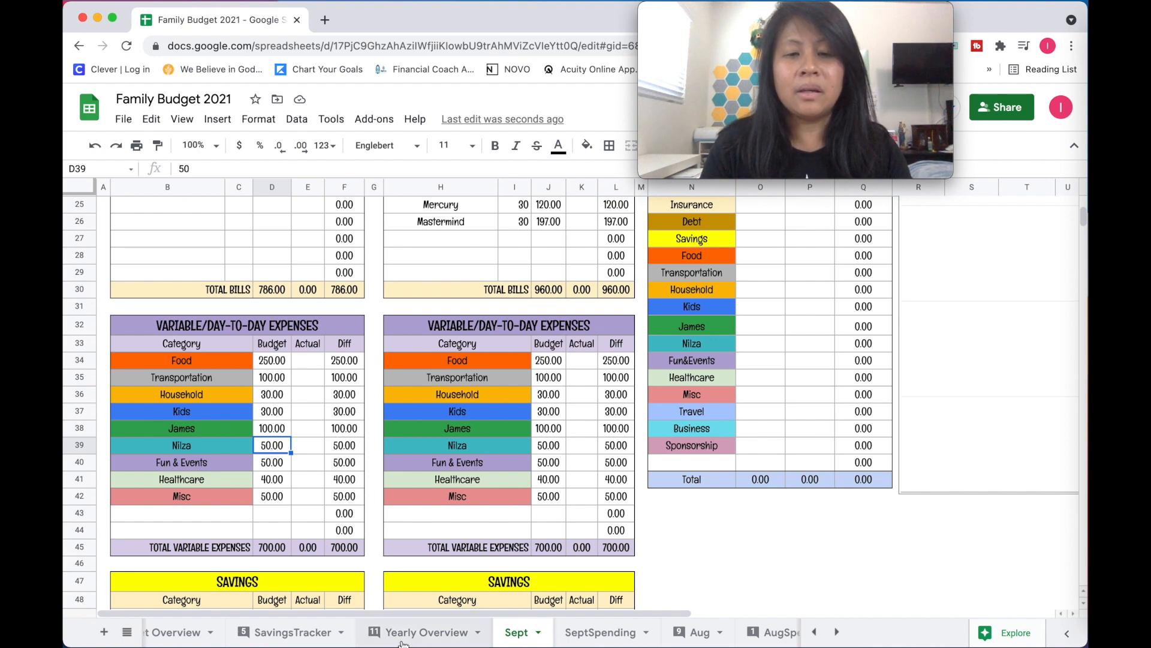
left_click(274, 631)
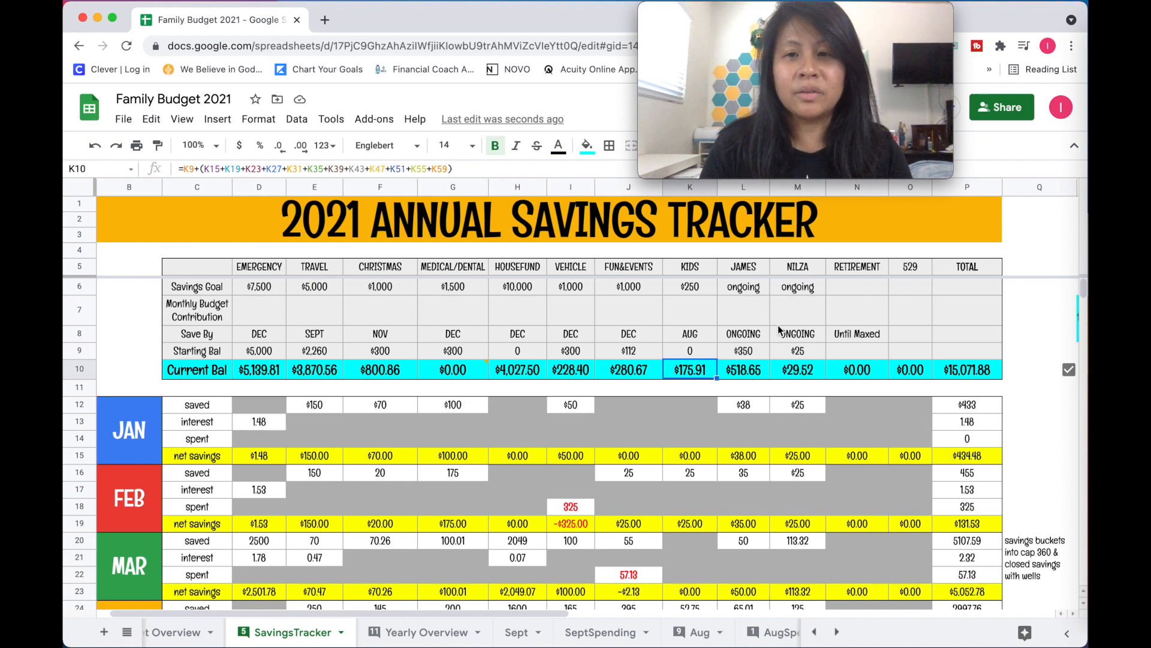
left_click(427, 632)
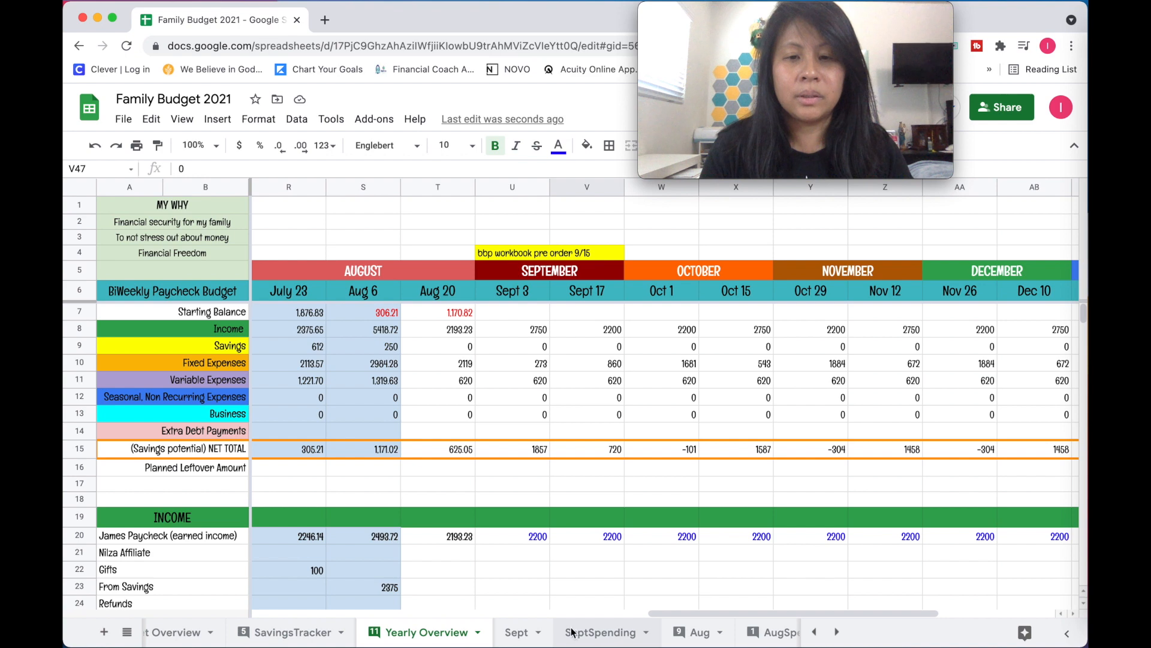
left_click(572, 632)
left_click(517, 633)
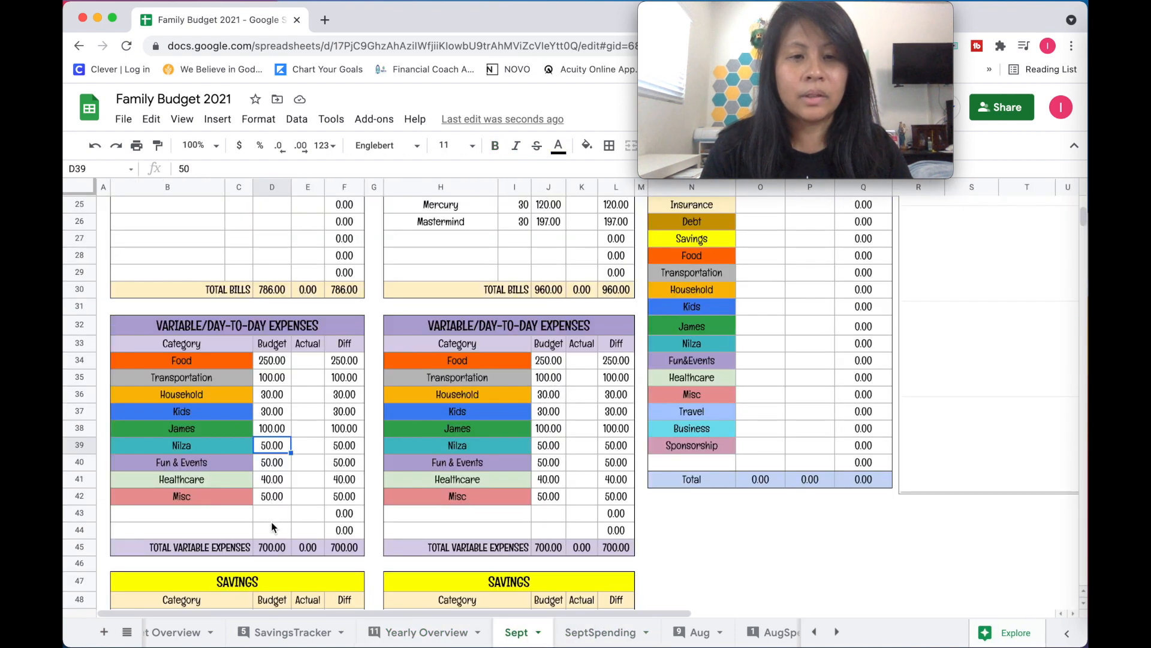
type("100")
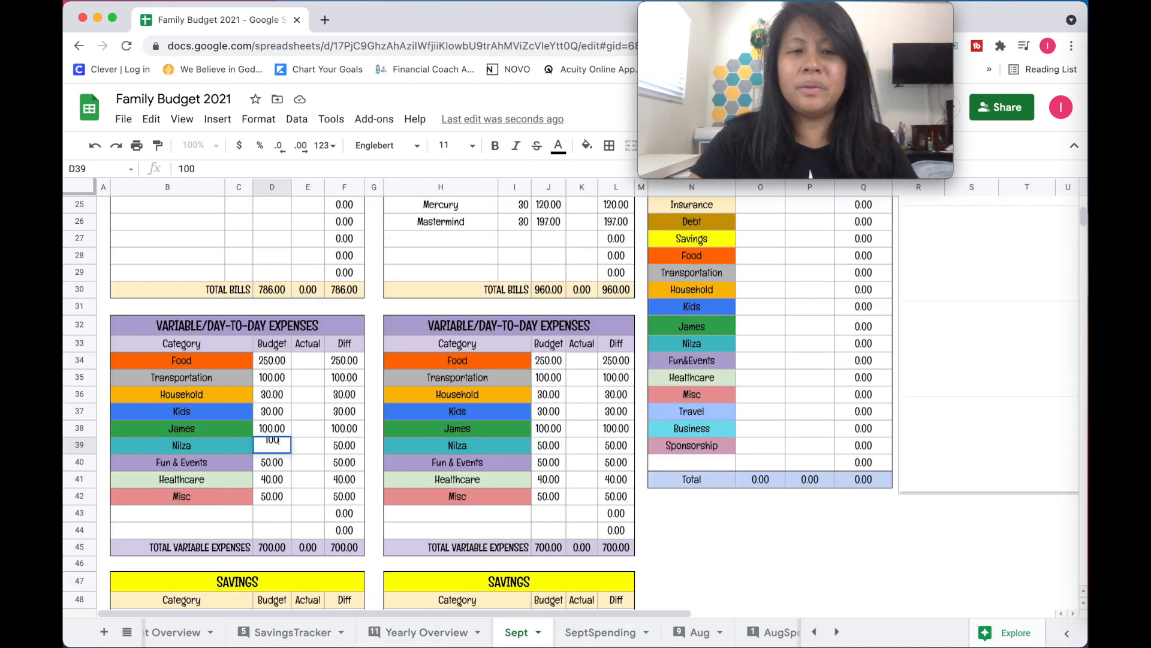
key("Return")
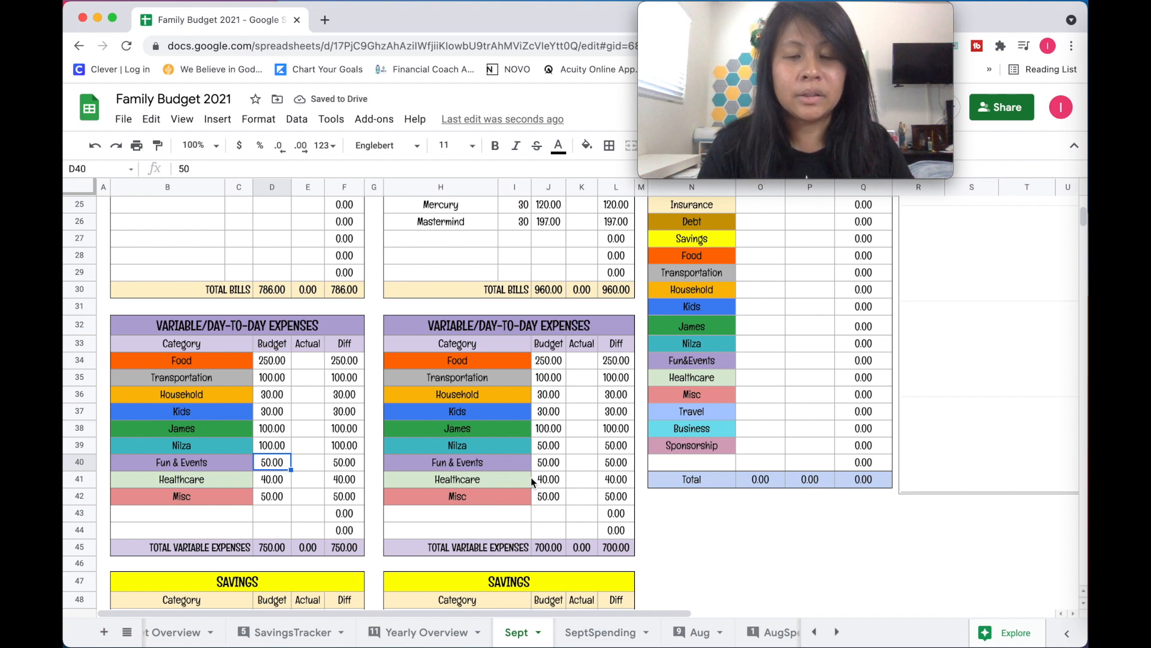
Check the planned leftover for Paycheck 1 and set the first paycheck's Christmas savings budget to 150.
scroll(531, 477, "up", 5)
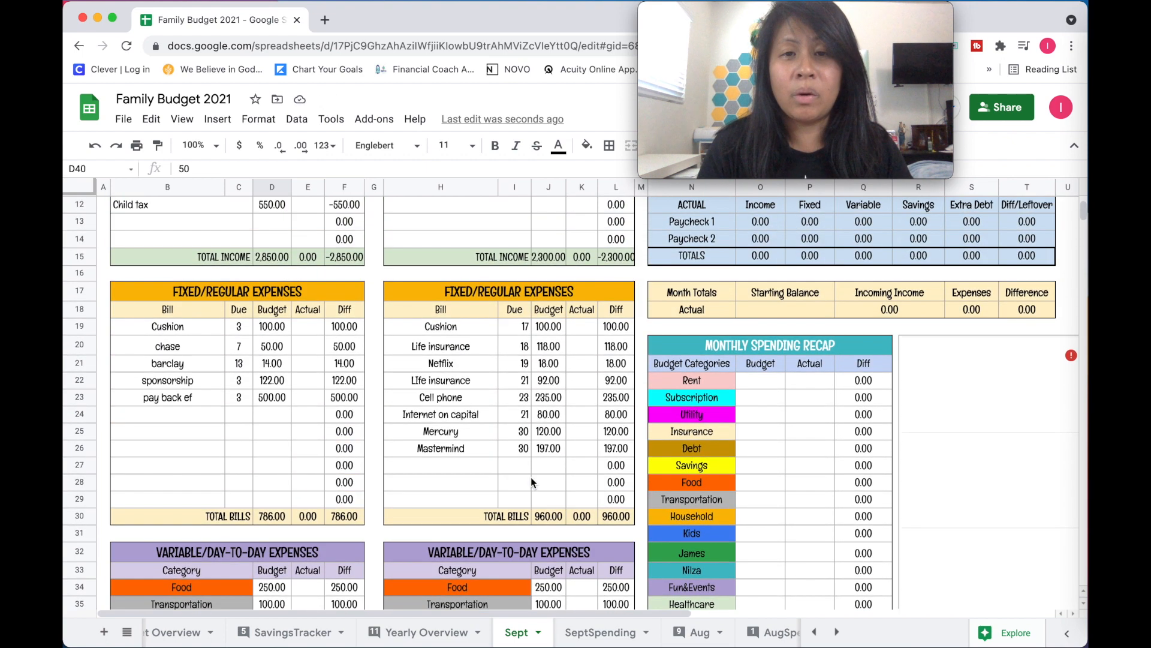
scroll(530, 482, "up", 3)
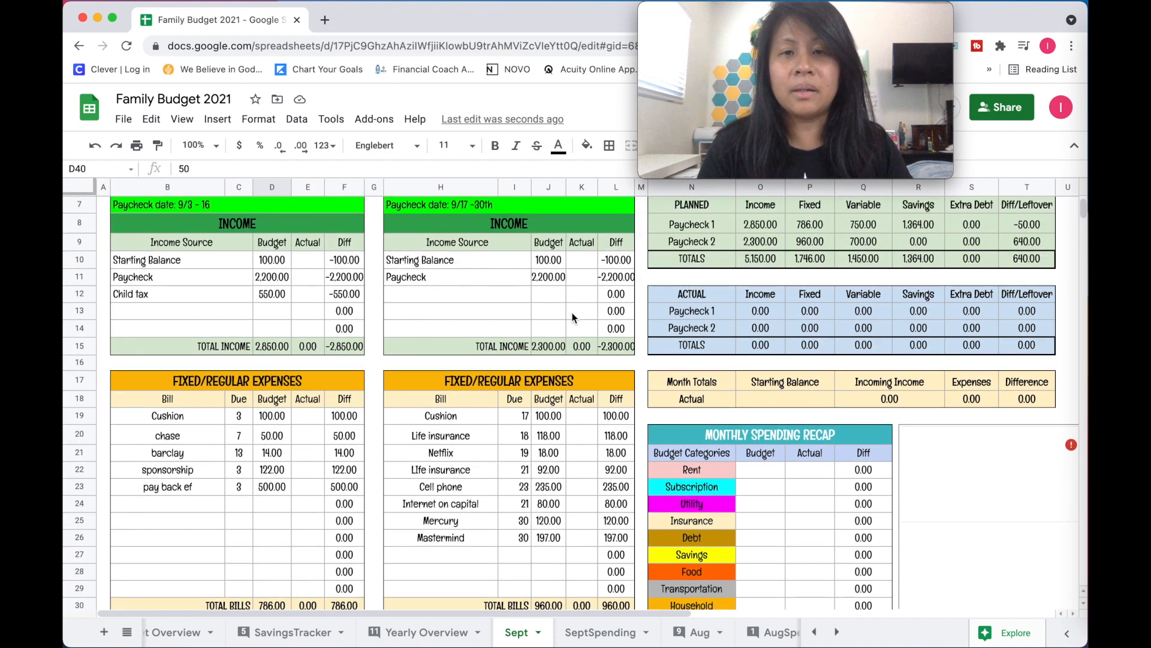
scroll(1059, 346, "up", 2)
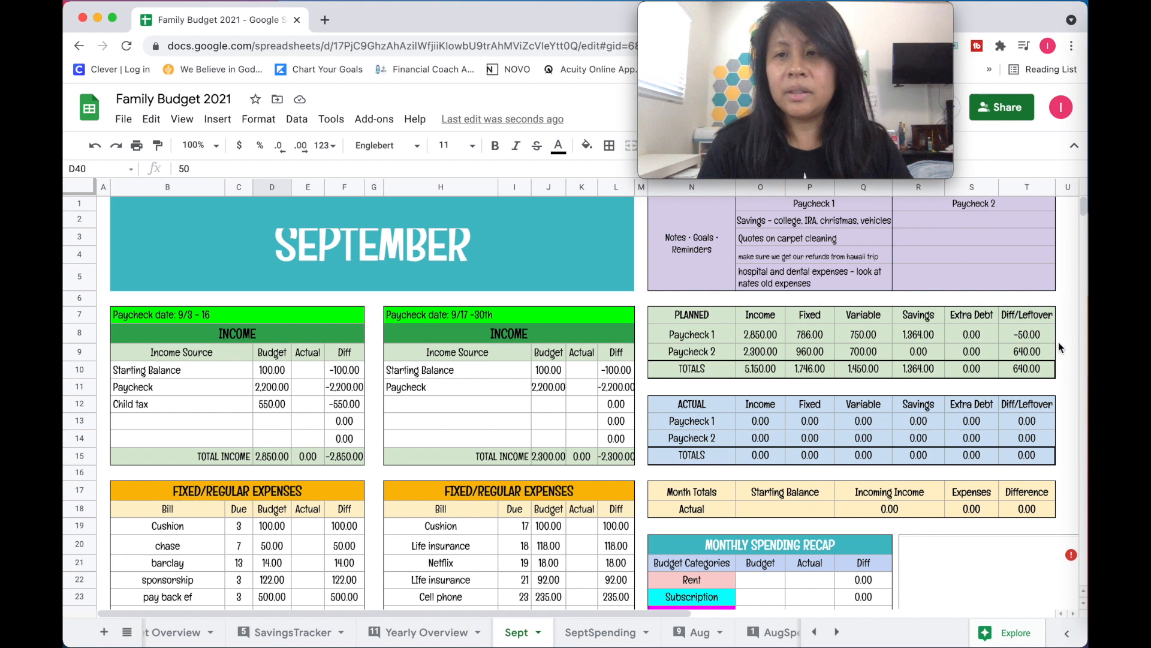
scroll(663, 400, "down", 10)
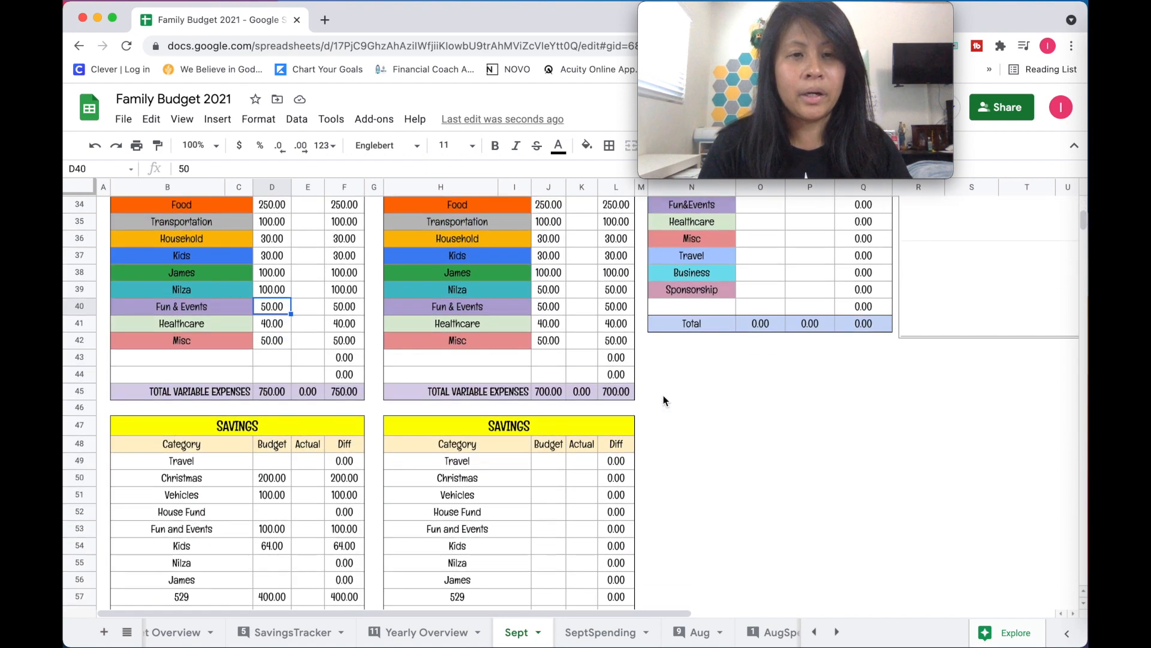
scroll(663, 401, "up", 3)
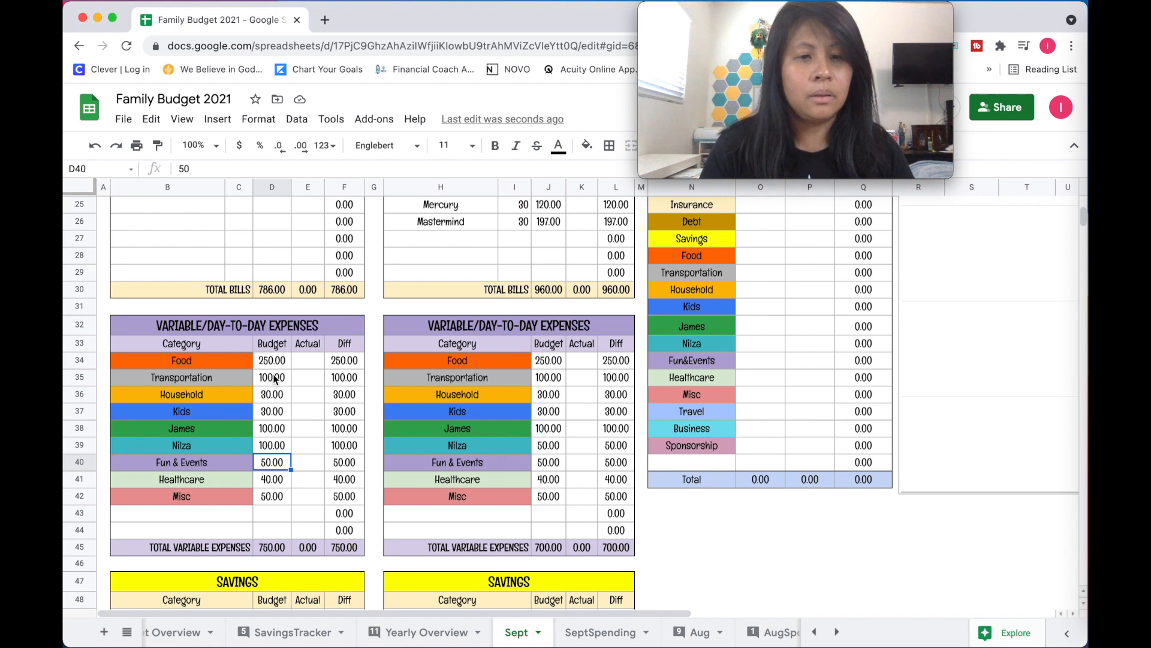
scroll(272, 378, "down", 3)
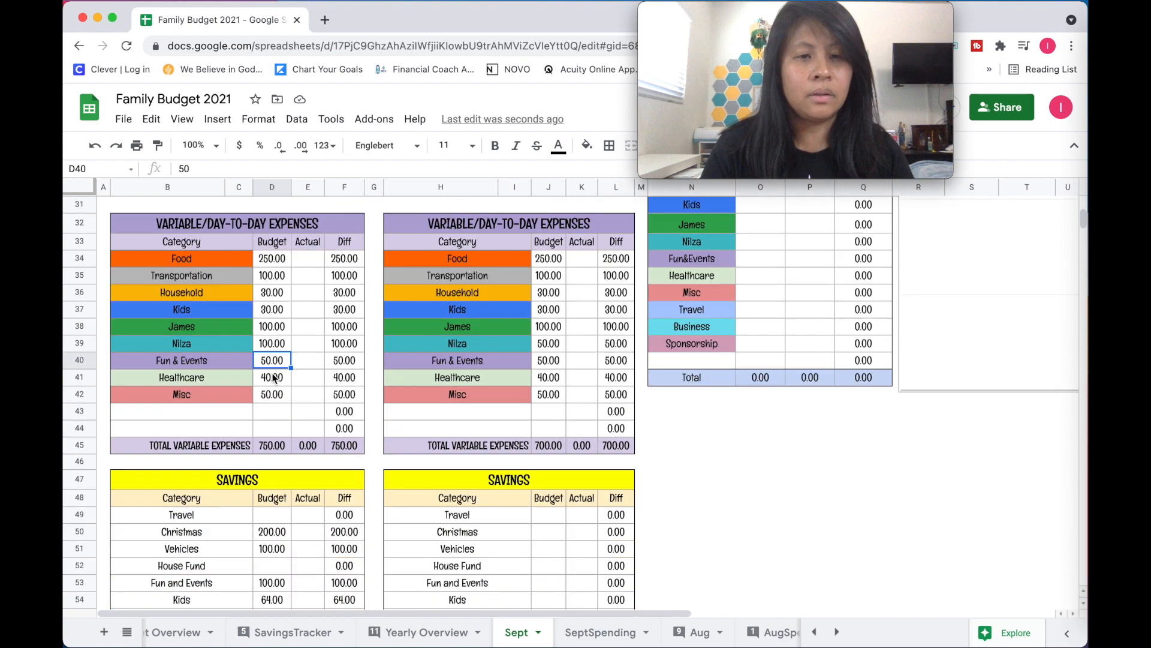
scroll(273, 377, "down", 1)
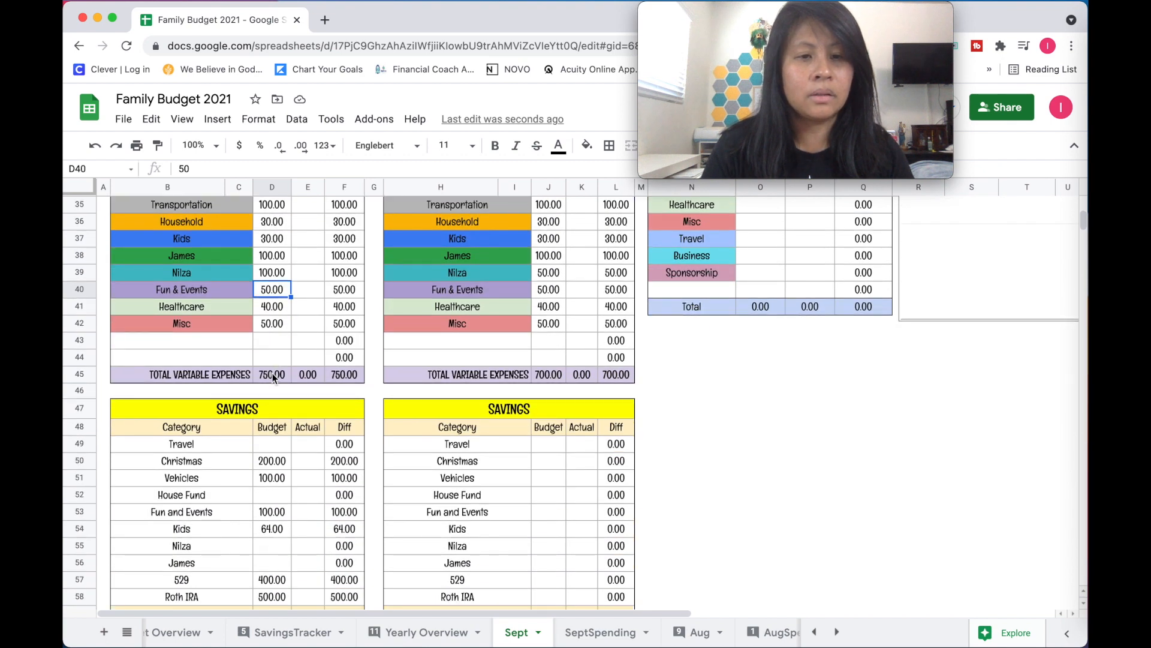
left_click(262, 466)
type("150")
key("Return")
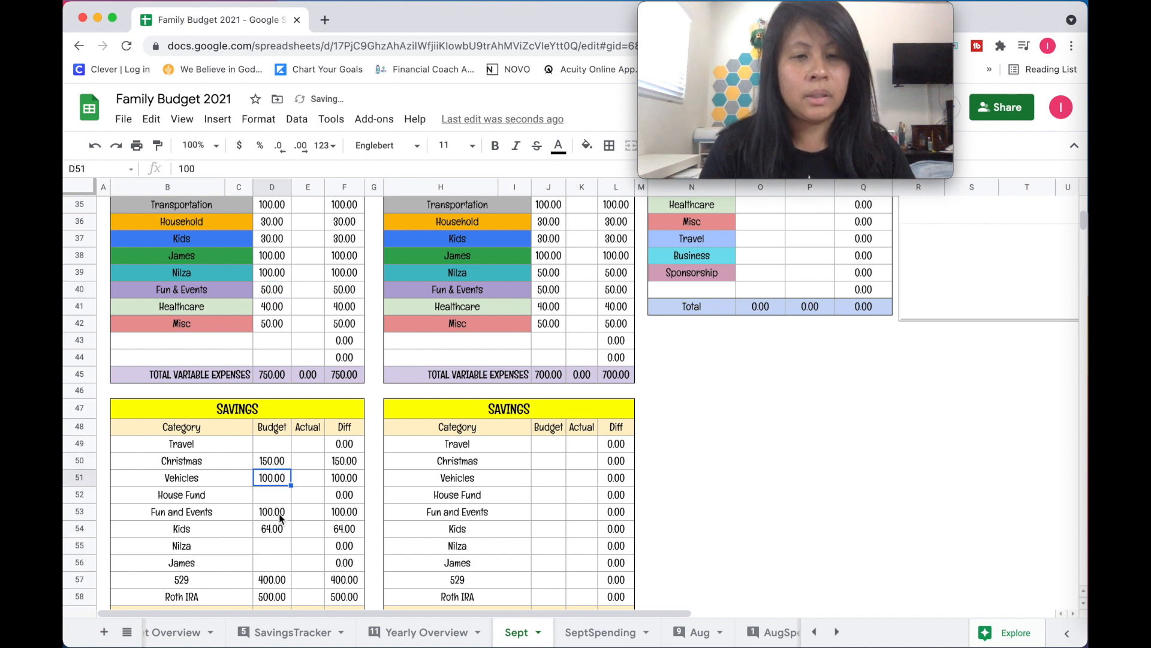
Review the planned totals and leftovers for both paychecks against their fixed and variable expense budgets.
scroll(297, 539, "up", 10)
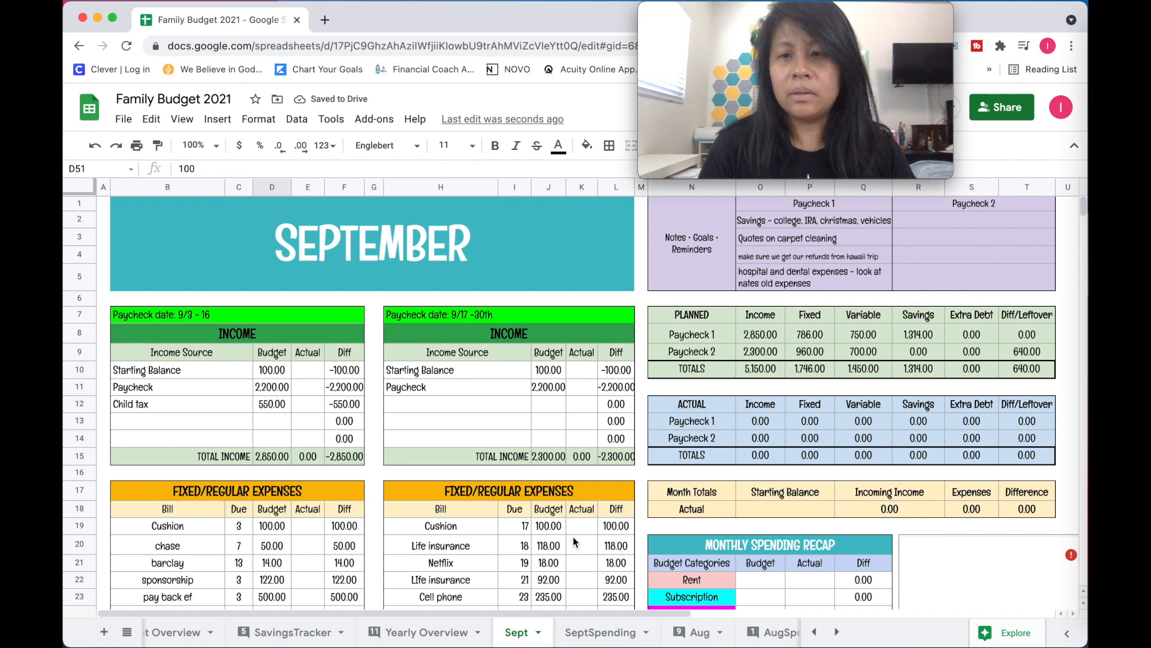
scroll(573, 536, "down", 1)
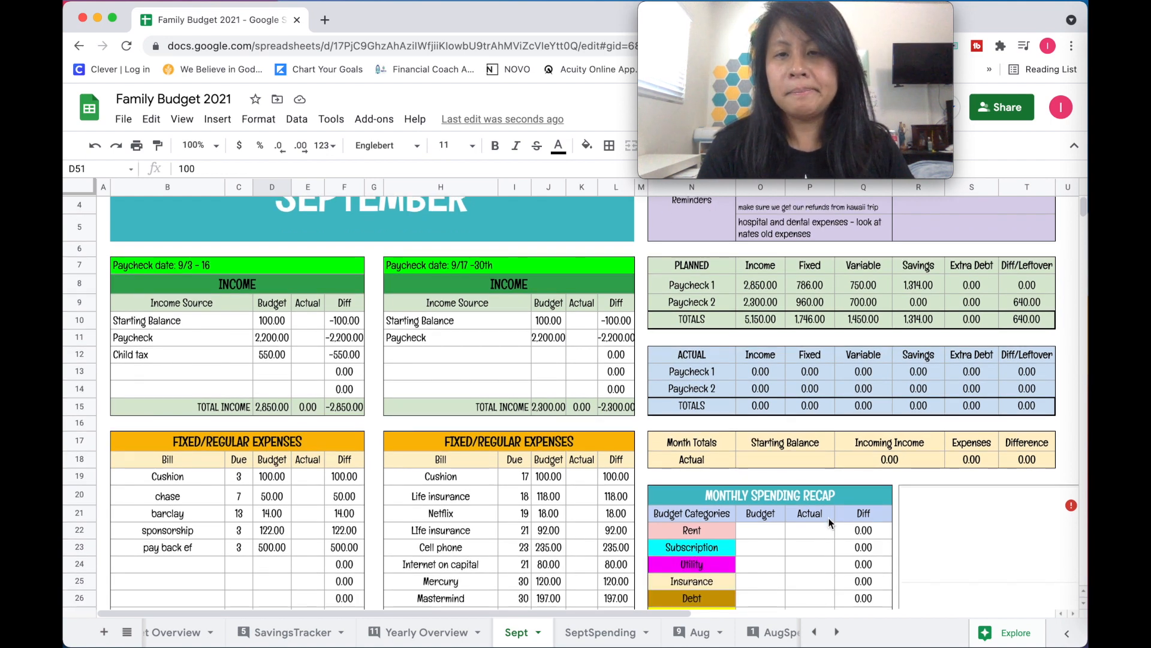
scroll(527, 587, "down", 3)
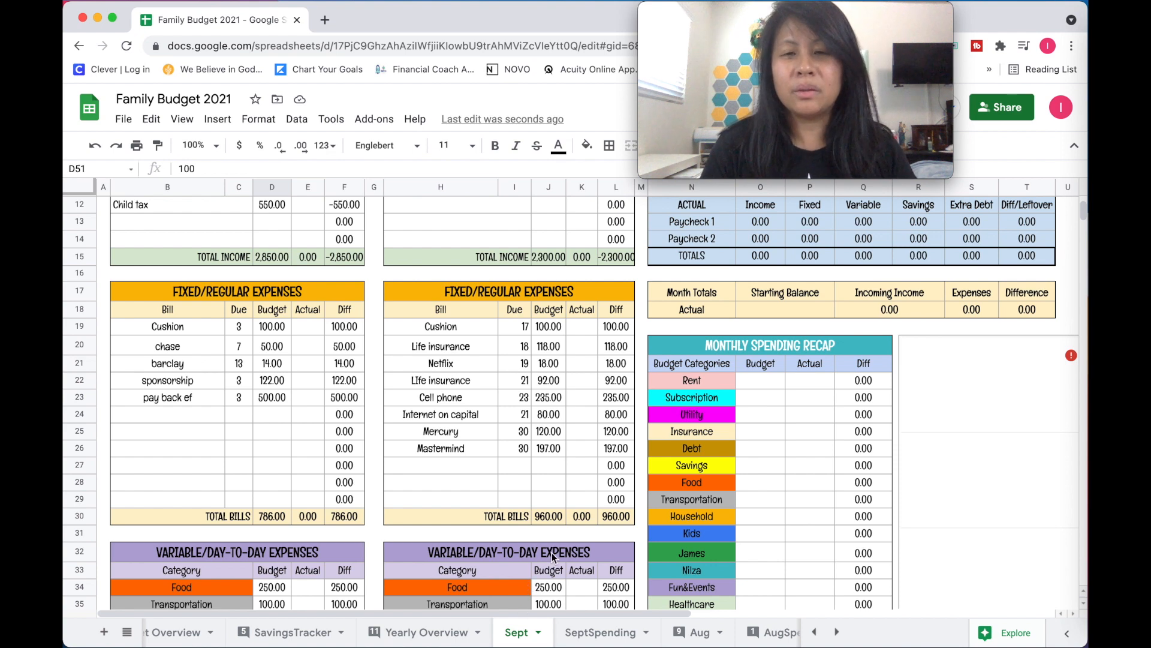
scroll(552, 552, "down", 2)
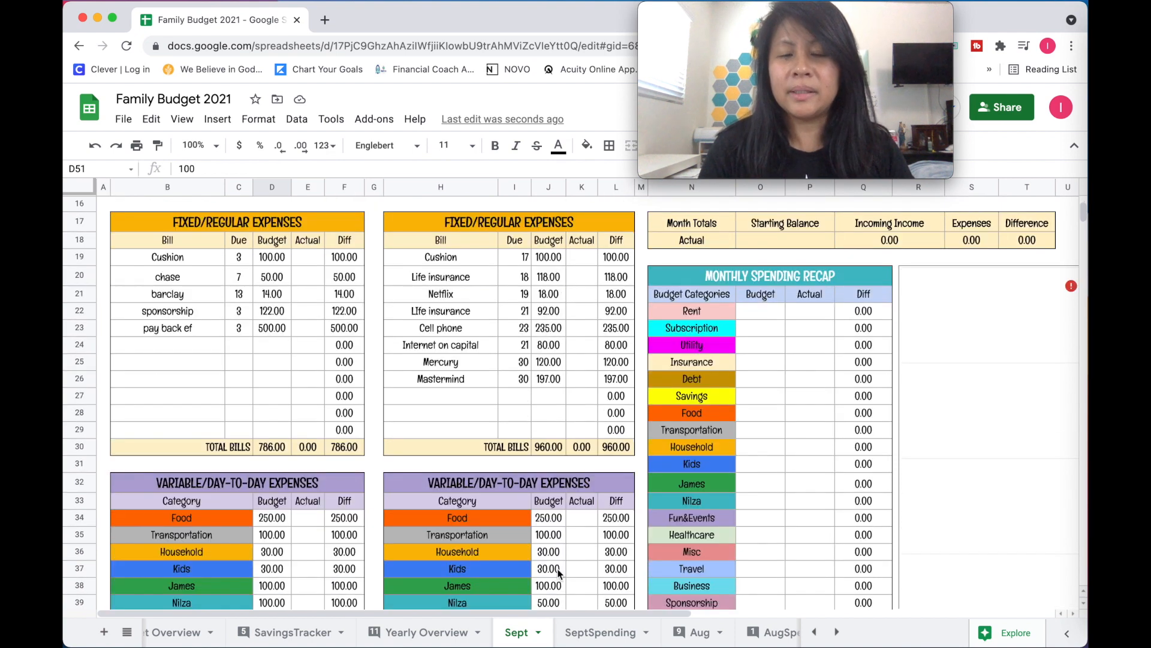
scroll(558, 573, "down", 1)
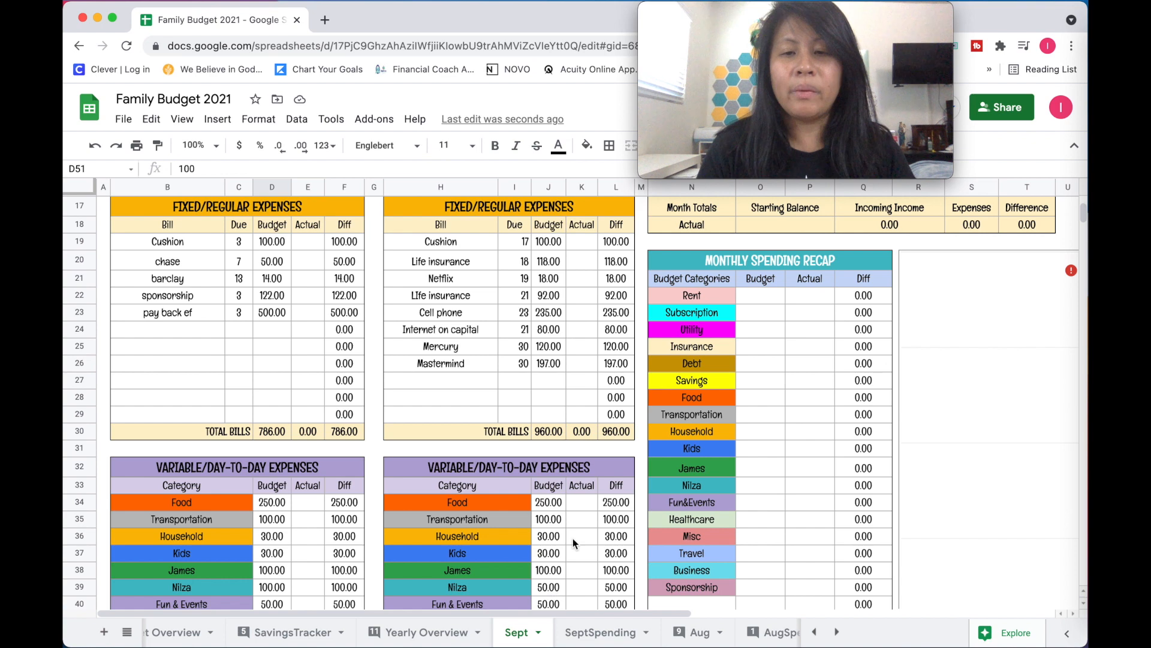
scroll(574, 543, "down", 1)
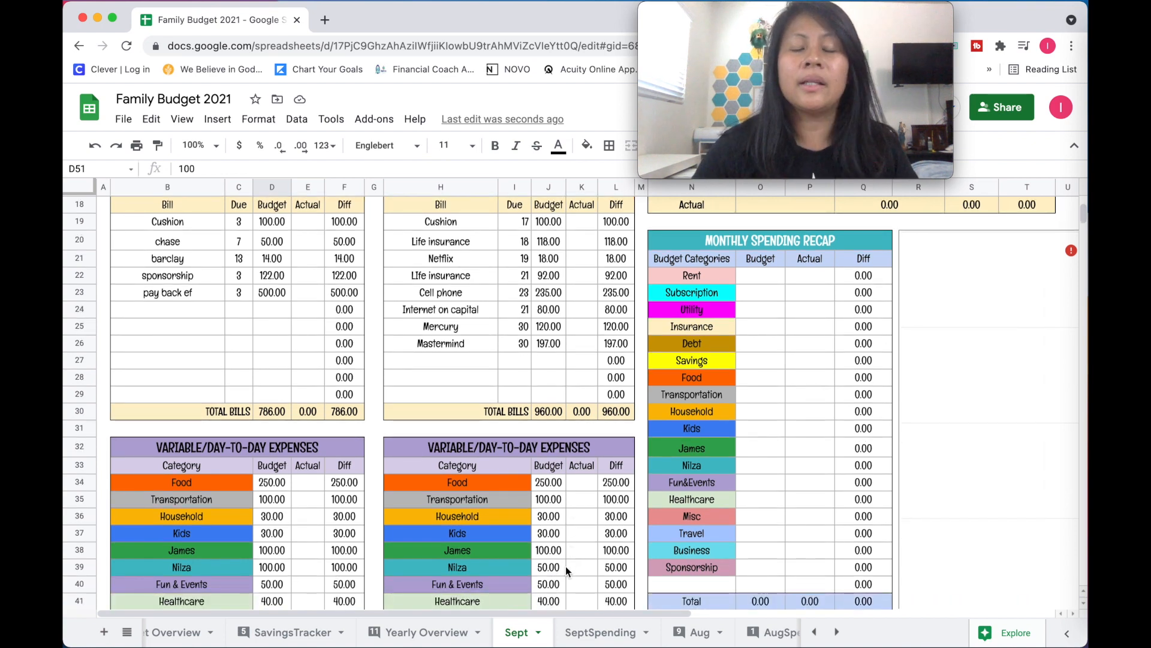
scroll(566, 566, "up", 5)
scroll(566, 566, "down", 4)
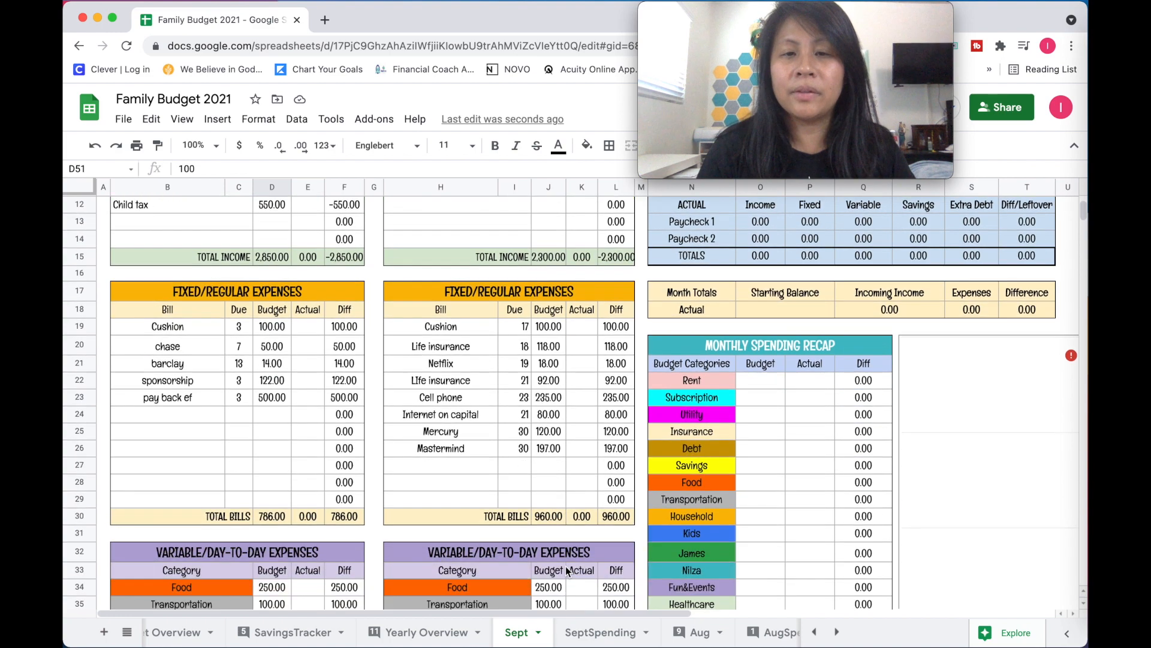
scroll(566, 566, "down", 1)
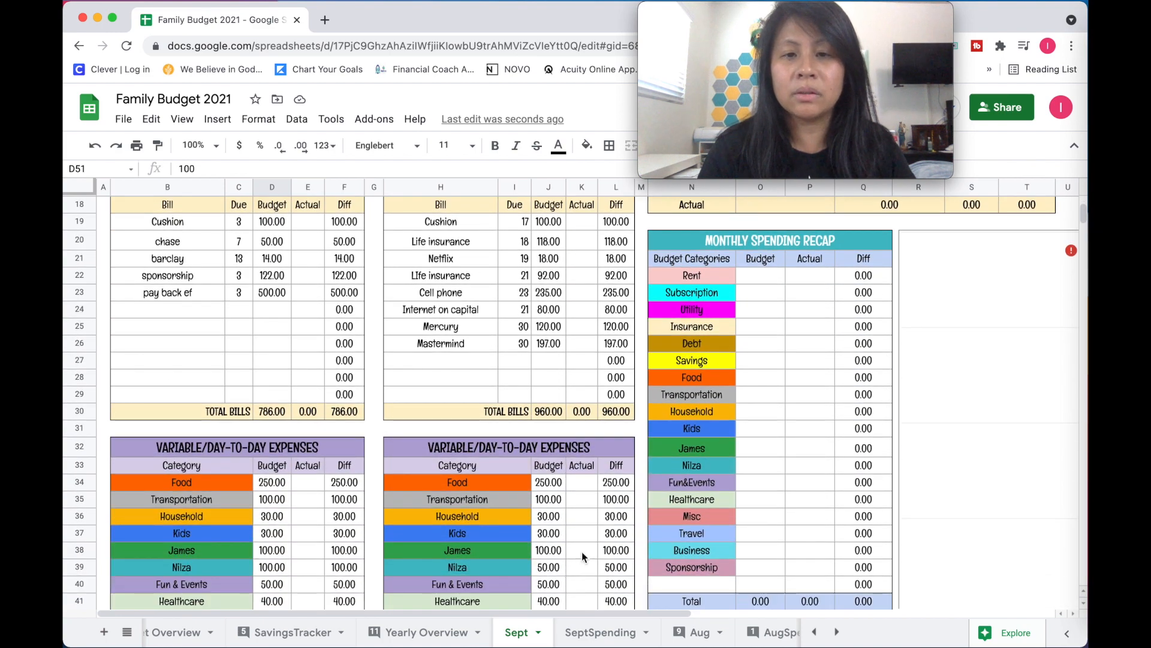
scroll(581, 551, "down", 3)
scroll(582, 551, "up", 8)
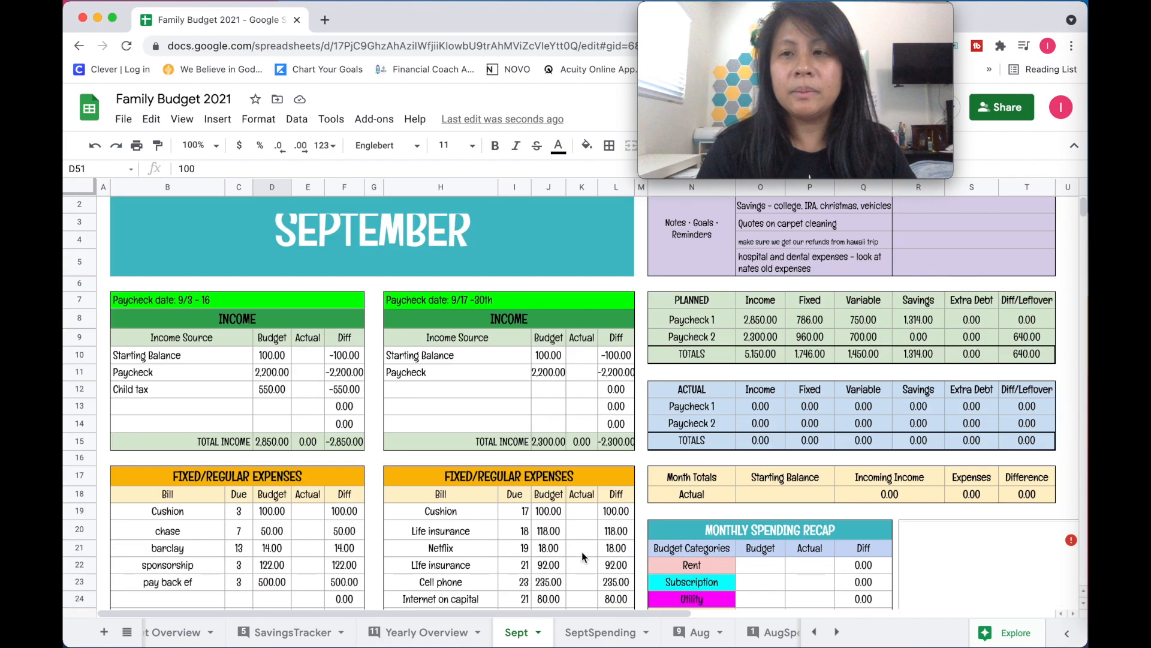
Set the second paycheck's Christmas savings budget to 50.
scroll(582, 551, "down", 12)
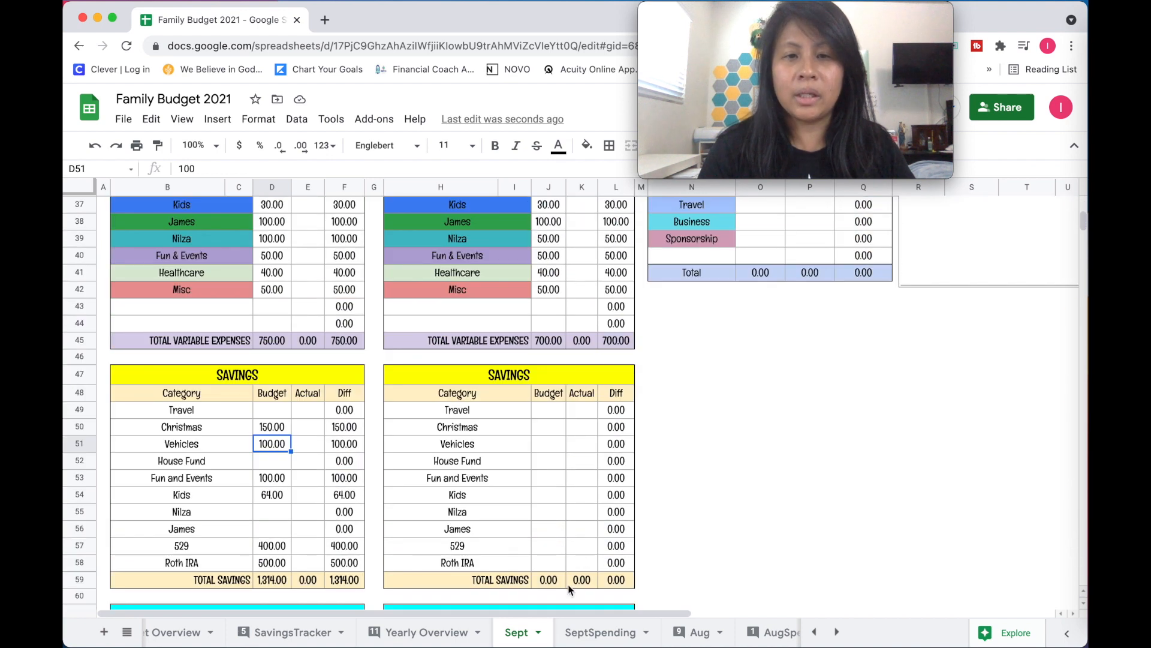
left_click(545, 427)
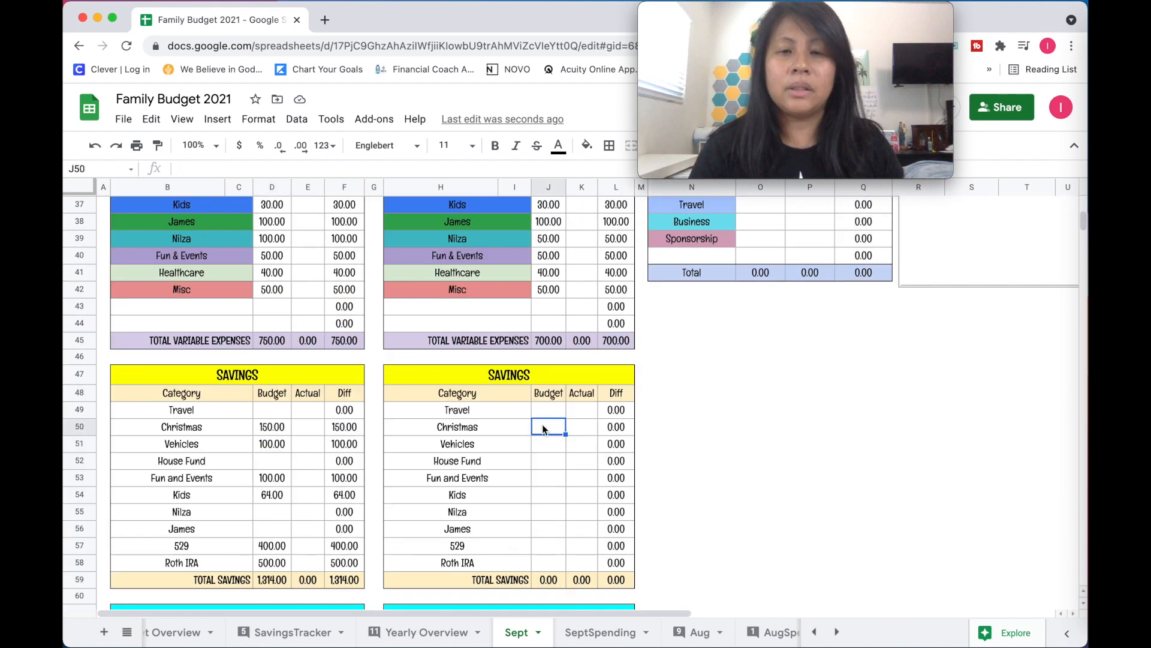
type("50")
key("Return")
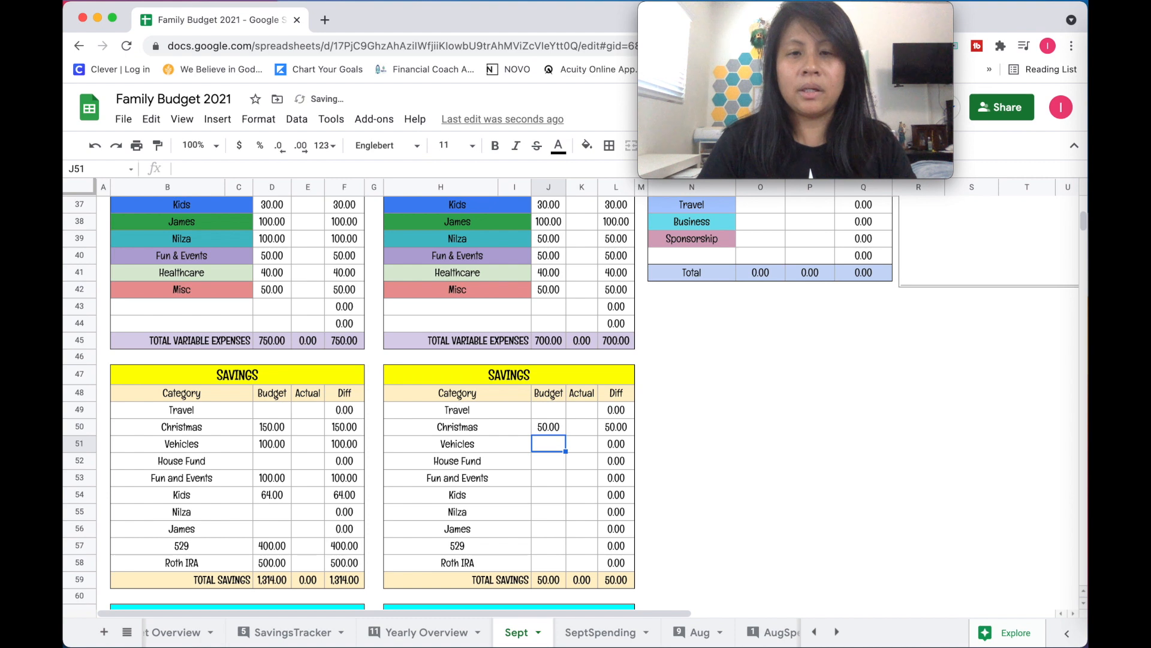
Add a "for next budget" entry with a budget of 150 below Mastermind in the second paycheck's fixed expenses.
scroll(482, 456, "up", 8)
left_click(484, 432)
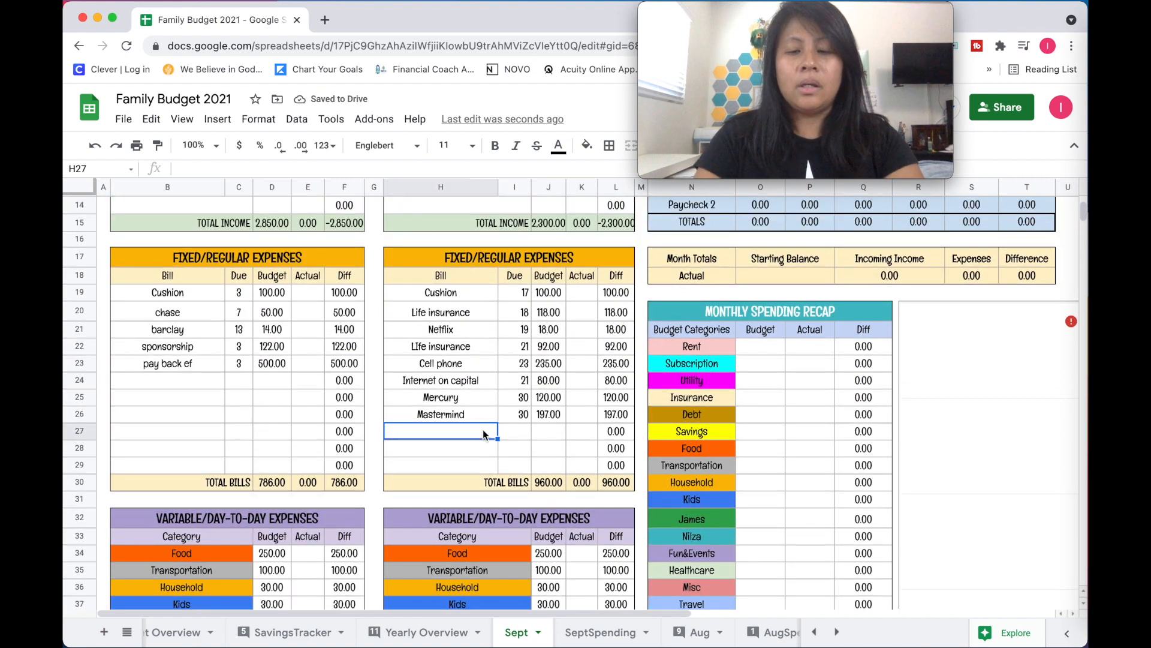
type("for next budget")
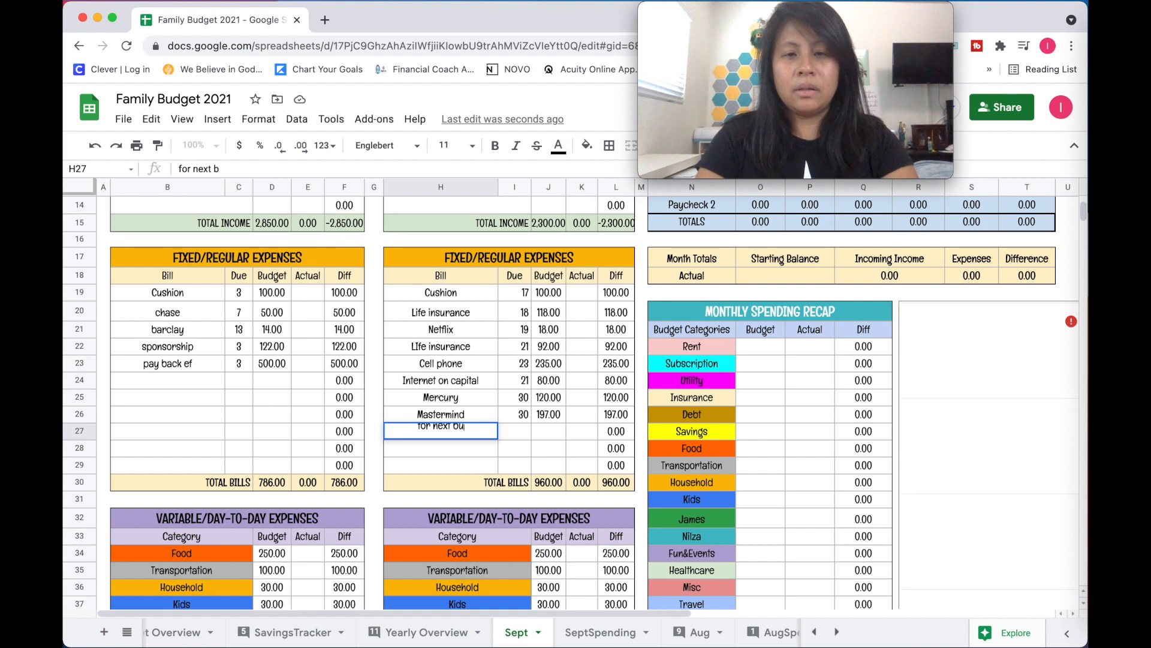
key("Tab")
key("Tab")
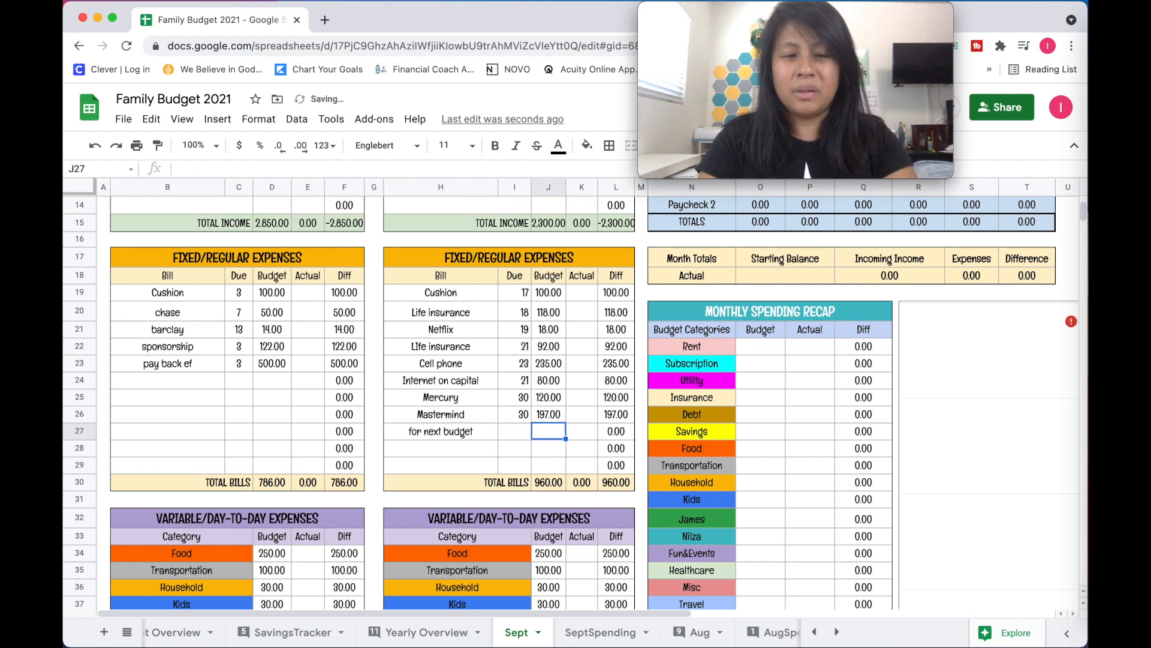
type("150")
key("Return")
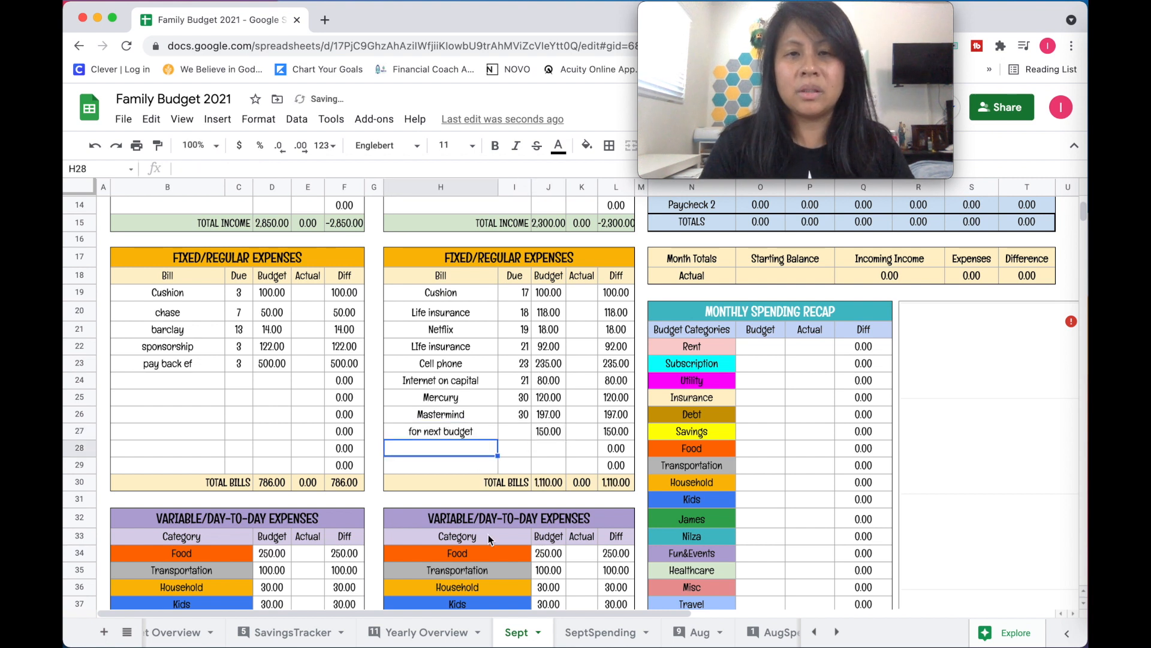
Check the planned leftover for Paycheck 2 and return to the second paycheck's savings categories.
scroll(494, 537, "down", 4)
scroll(494, 536, "up", 7)
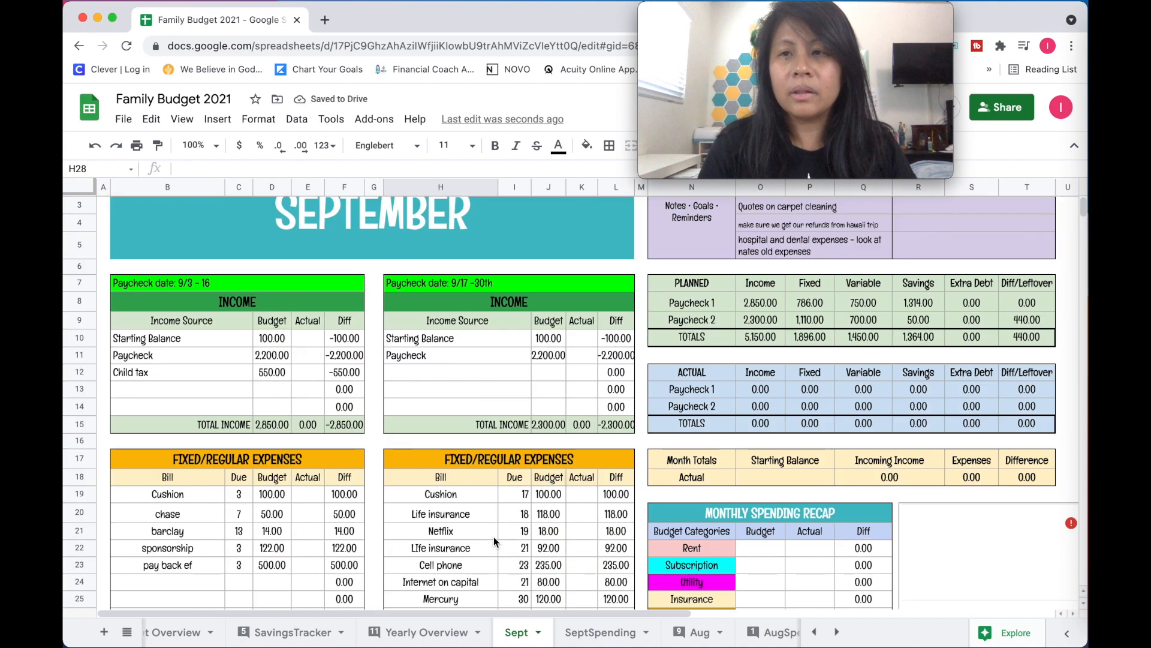
left_click(1042, 324)
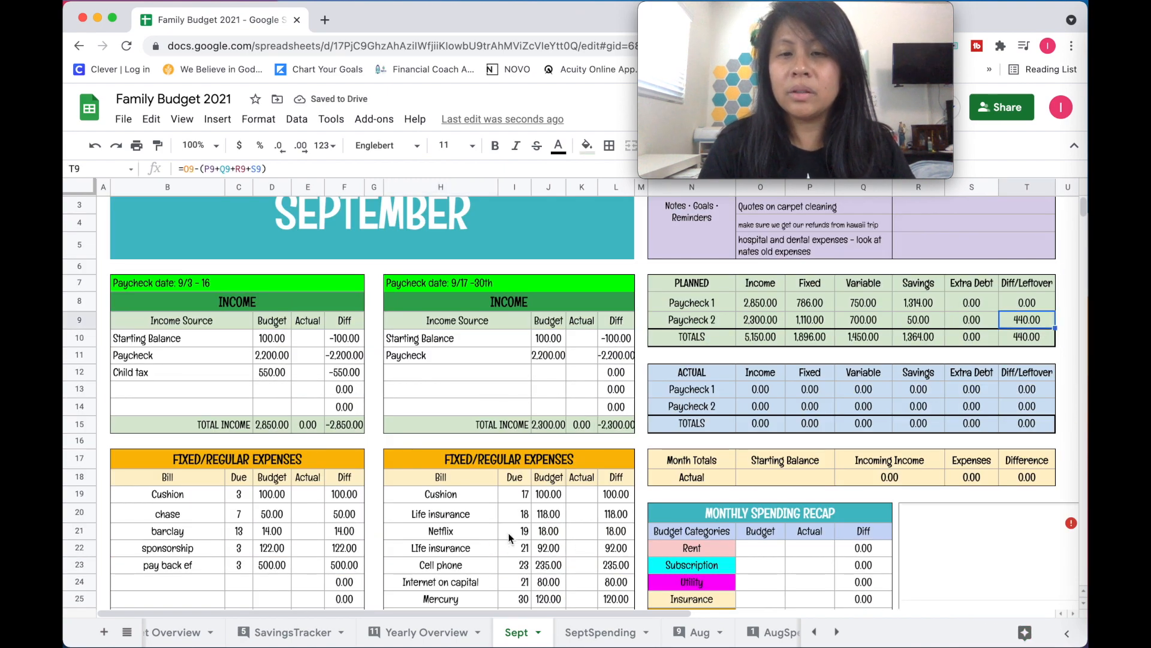
scroll(509, 535, "down", 8)
scroll(542, 510, "down", 5)
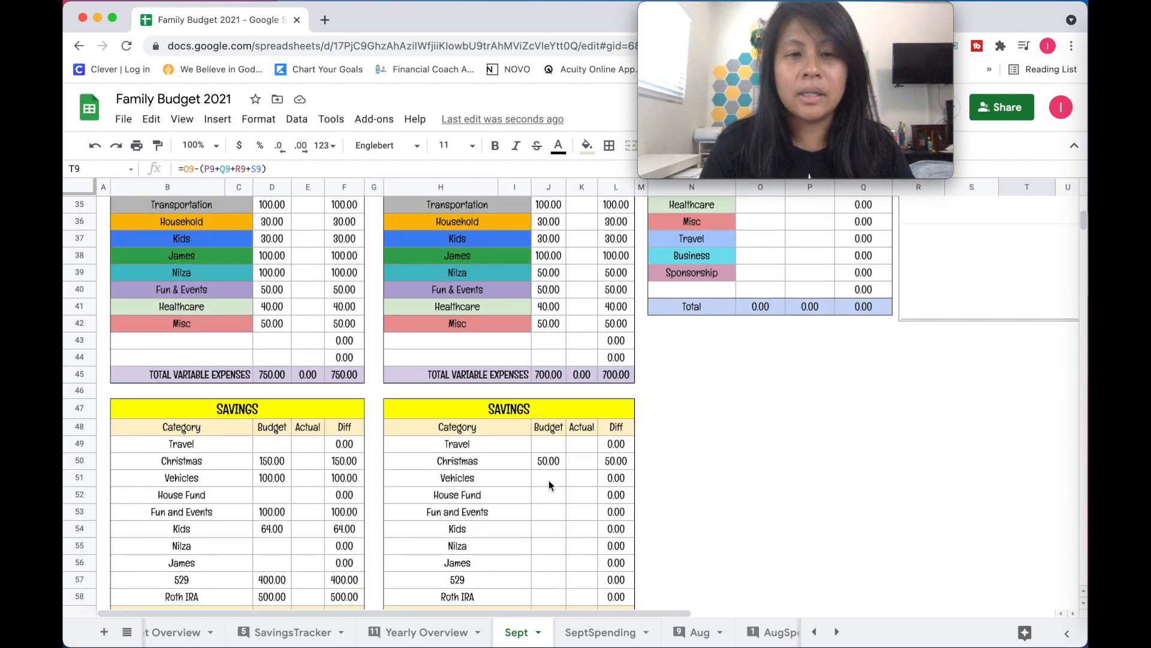
Set the second paycheck's savings budgets to 100 for Fun and Events and 340 for House Fund.
left_click(549, 480)
scroll(544, 478, "down", 1)
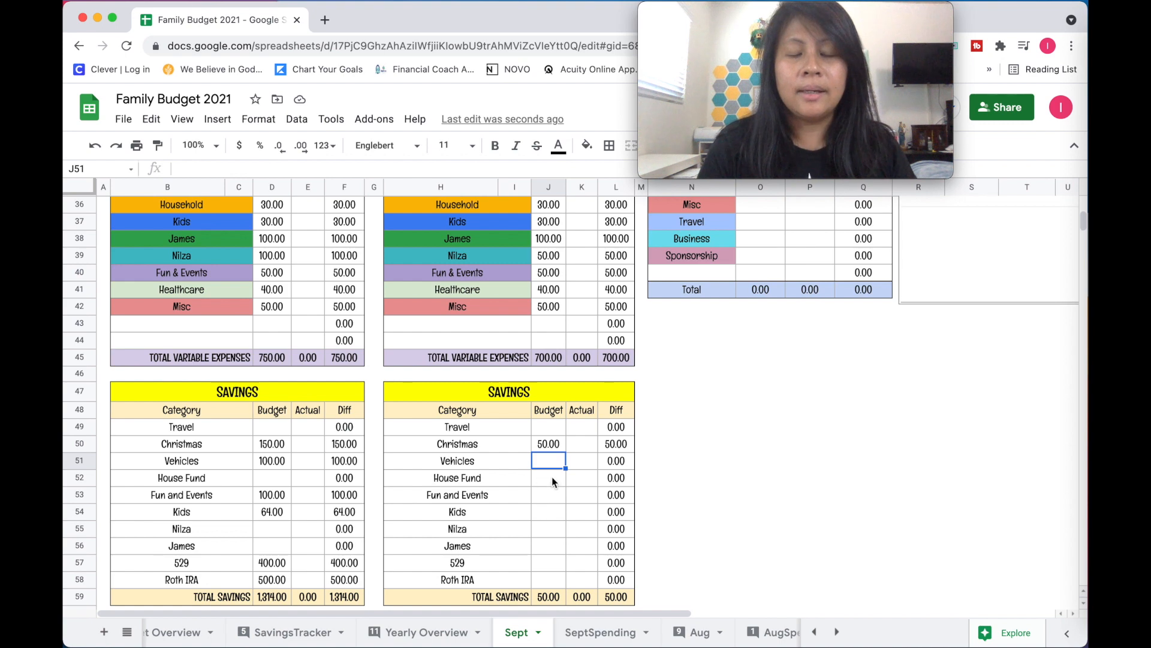
scroll(551, 476, "up", 5)
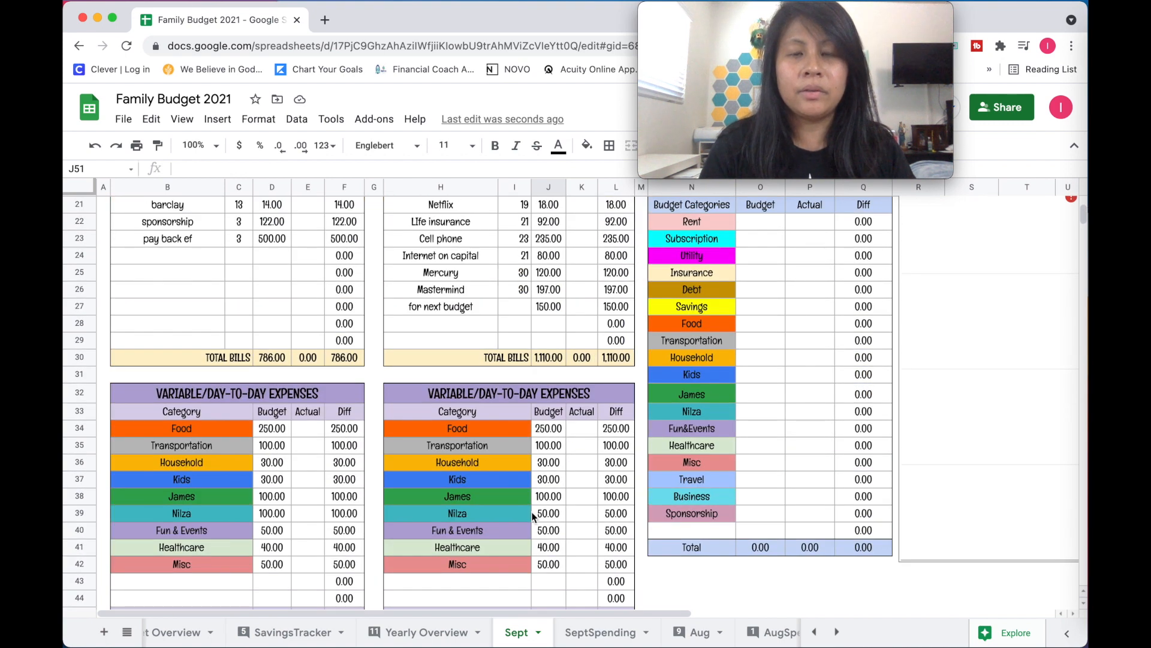
scroll(532, 514, "down", 6)
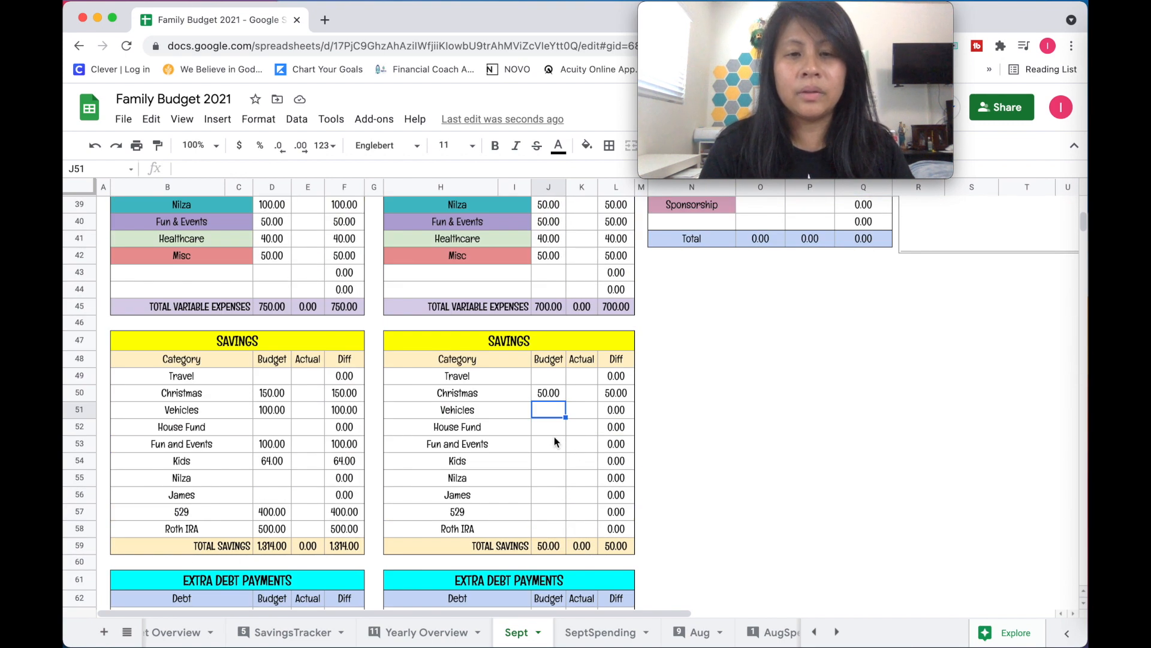
left_click(543, 443)
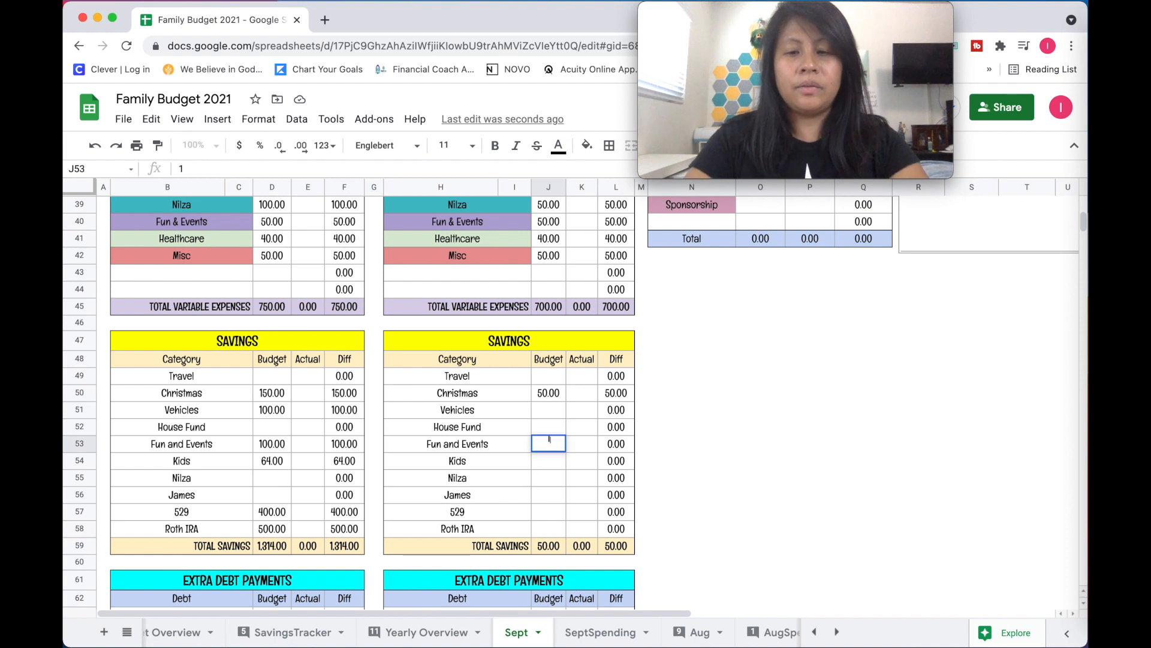
type("100")
key("Return")
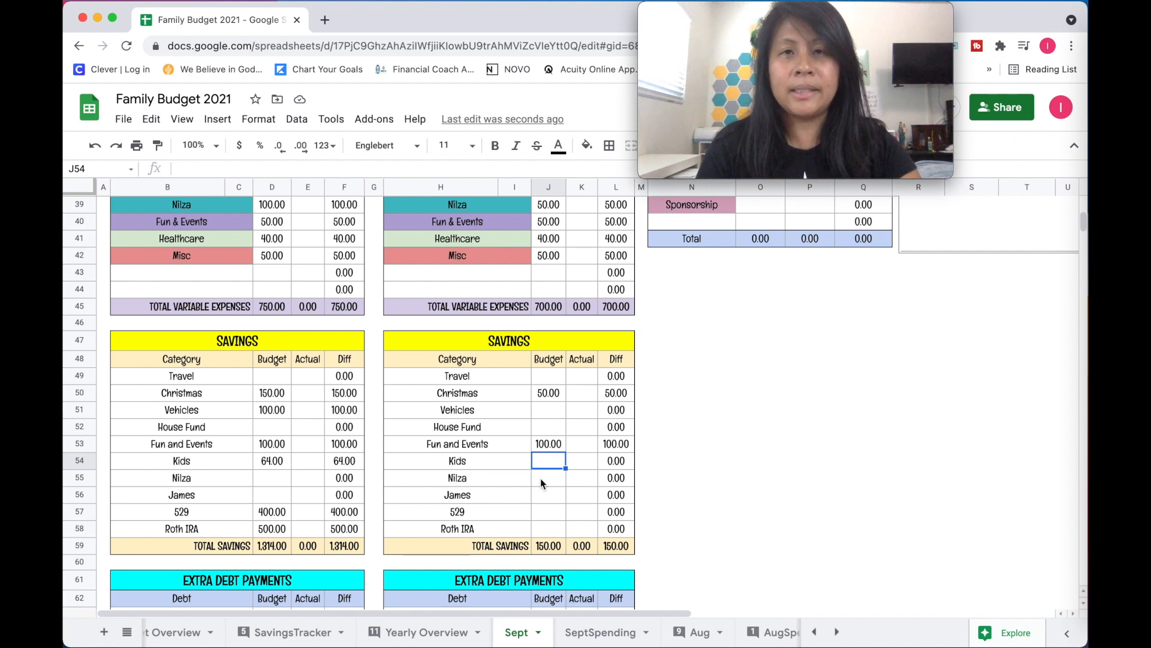
left_click(551, 426)
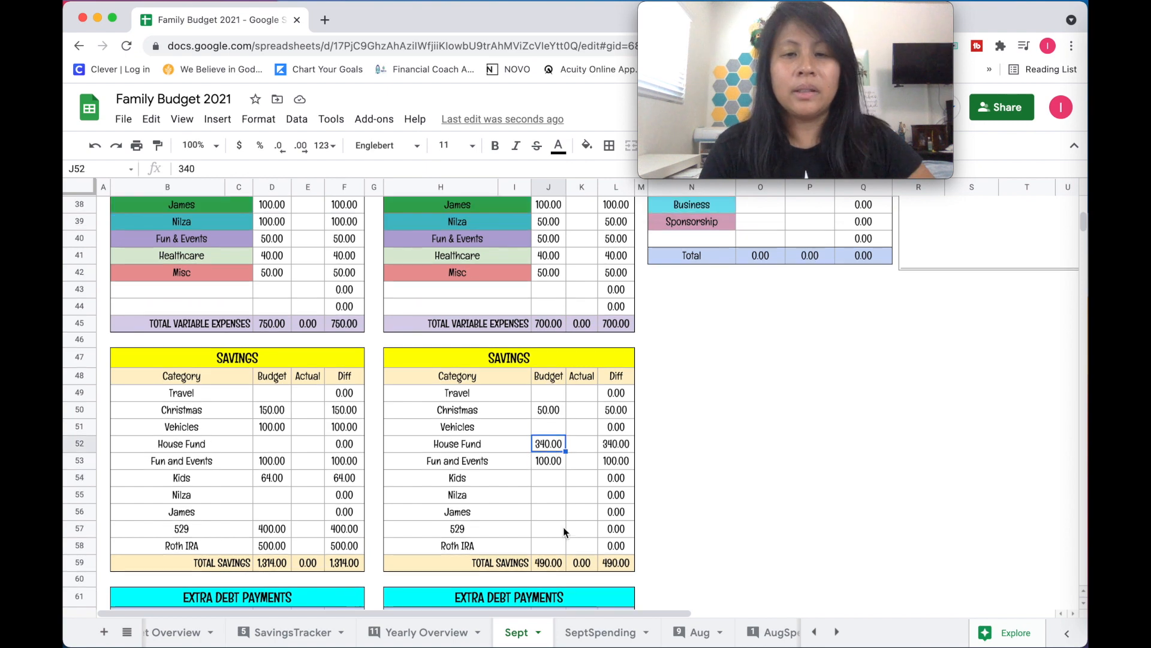
Review the planned totals and leftovers for both paychecks against their income, fixed expenses, variable expenses and savings categories.
scroll(563, 527, "up", 7)
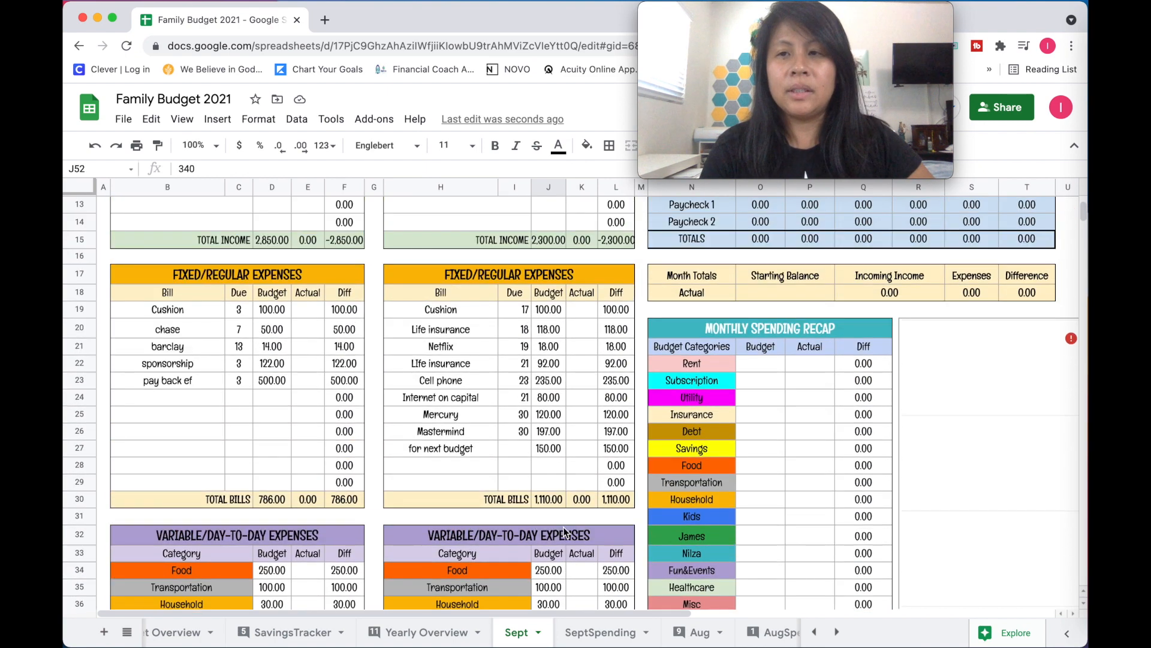
scroll(563, 530, "up", 2)
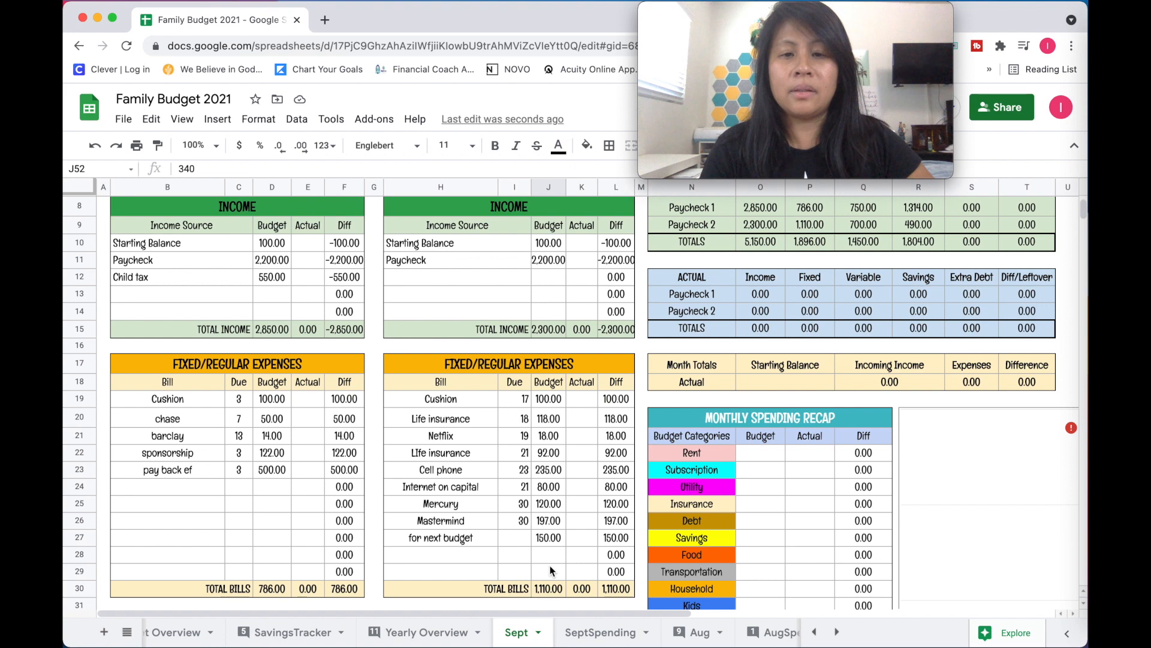
scroll(551, 568, "down", 1)
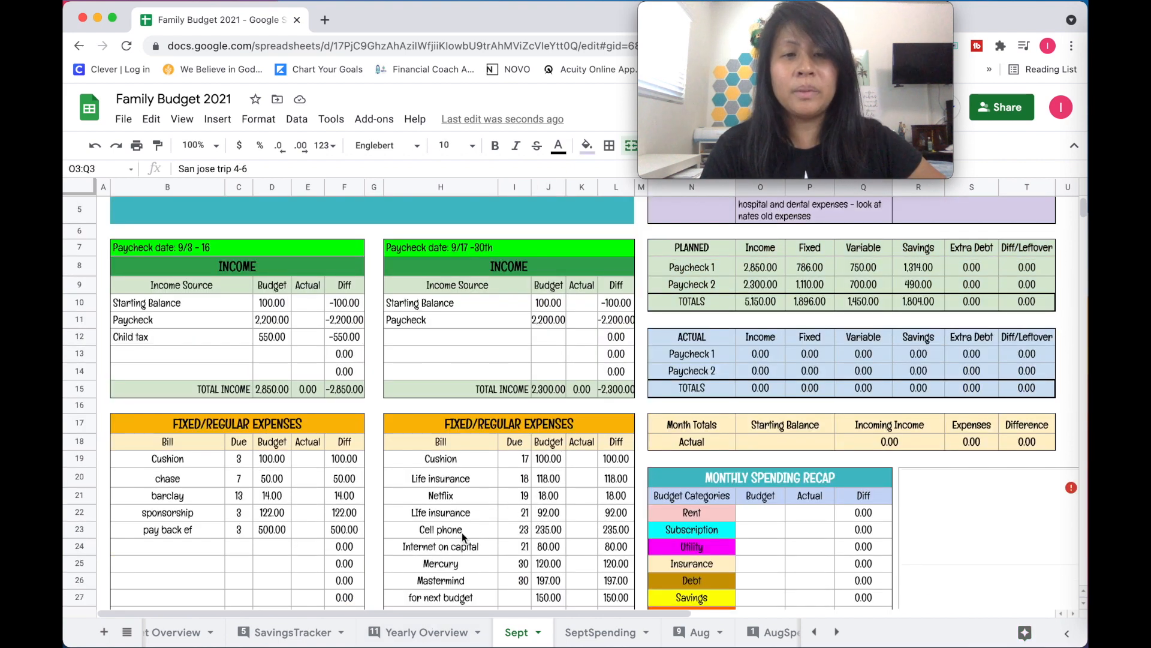
scroll(462, 533, "down", 1)
scroll(467, 497, "down", 10)
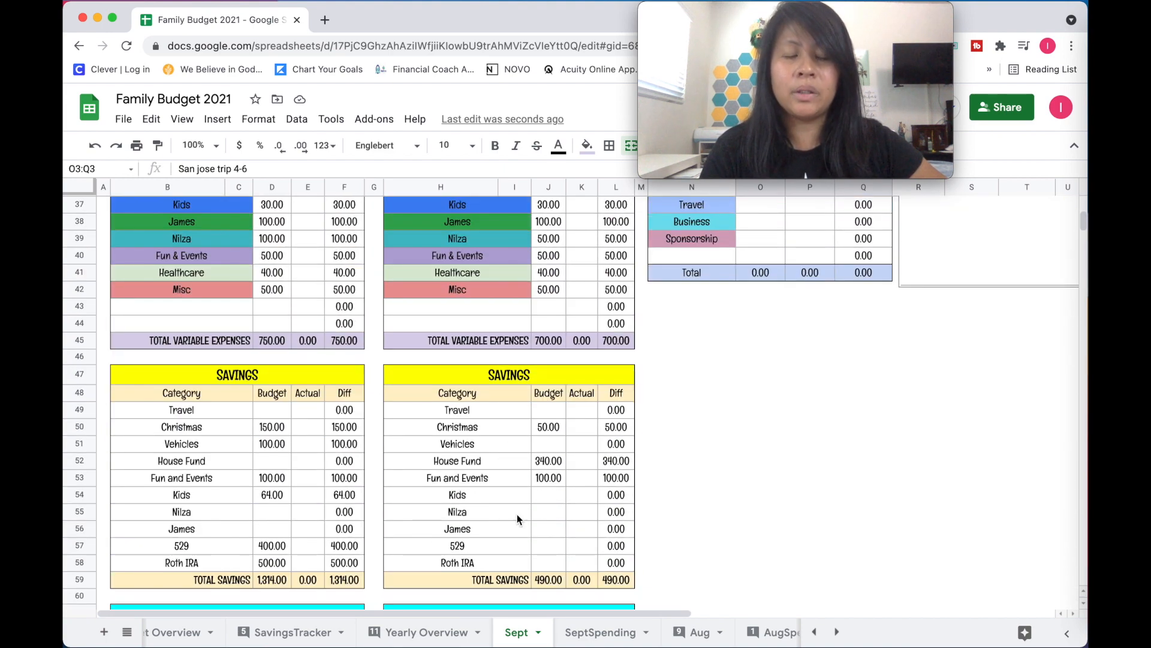
scroll(517, 516, "up", 10)
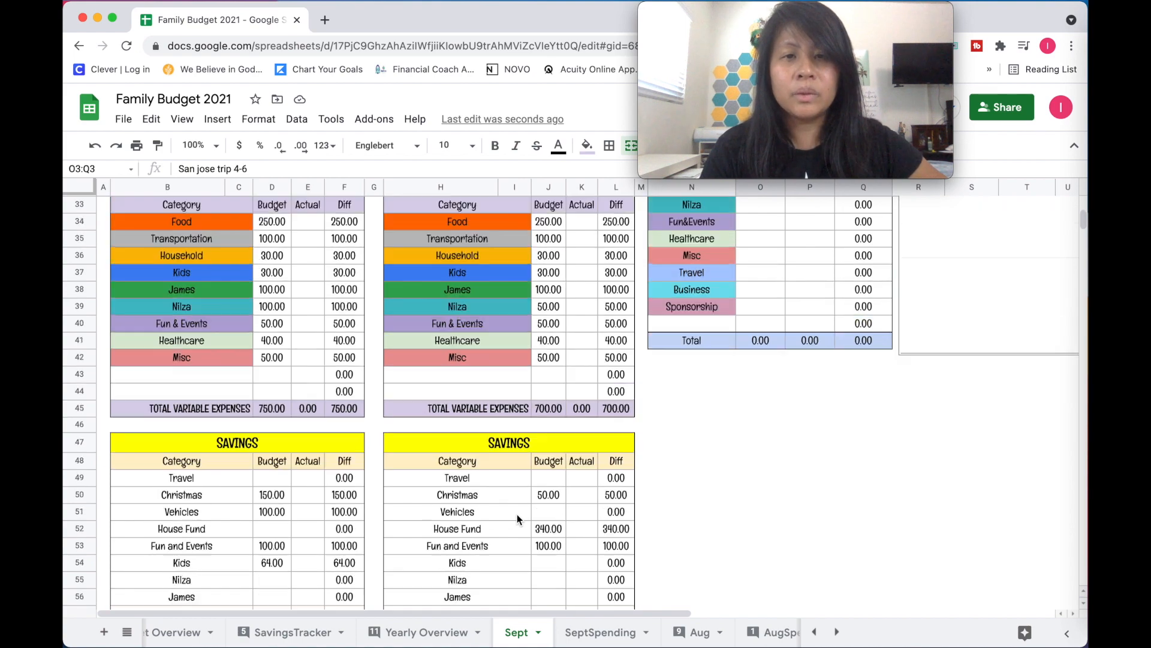
scroll(519, 519, "up", 3)
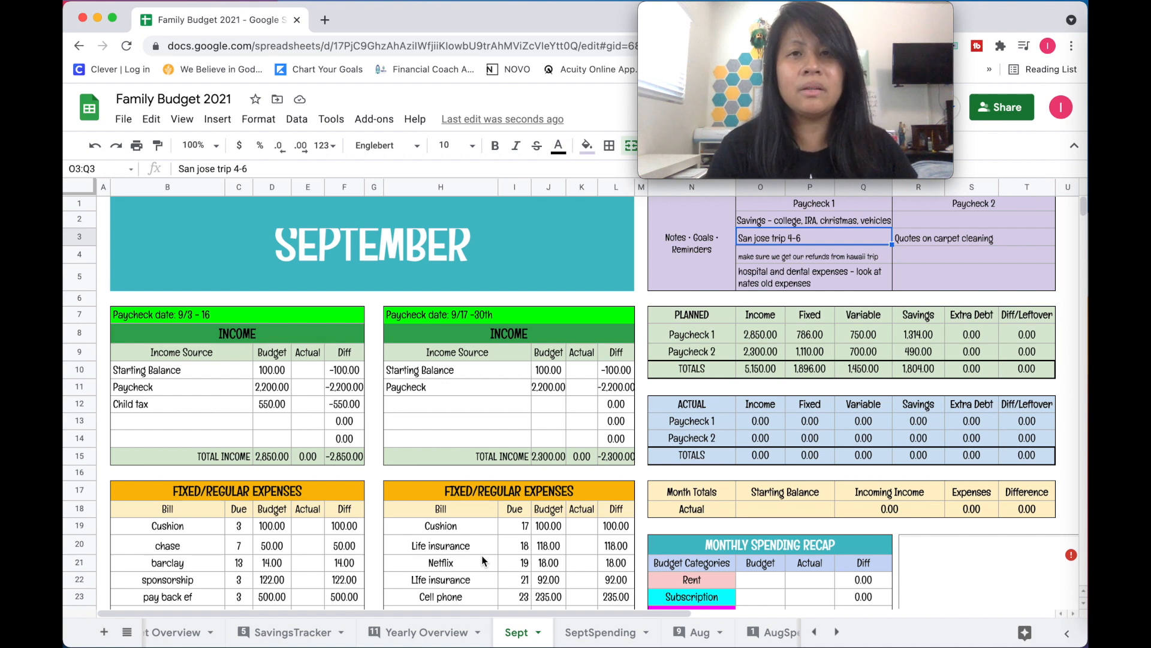
scroll(481, 555, "down", 1)
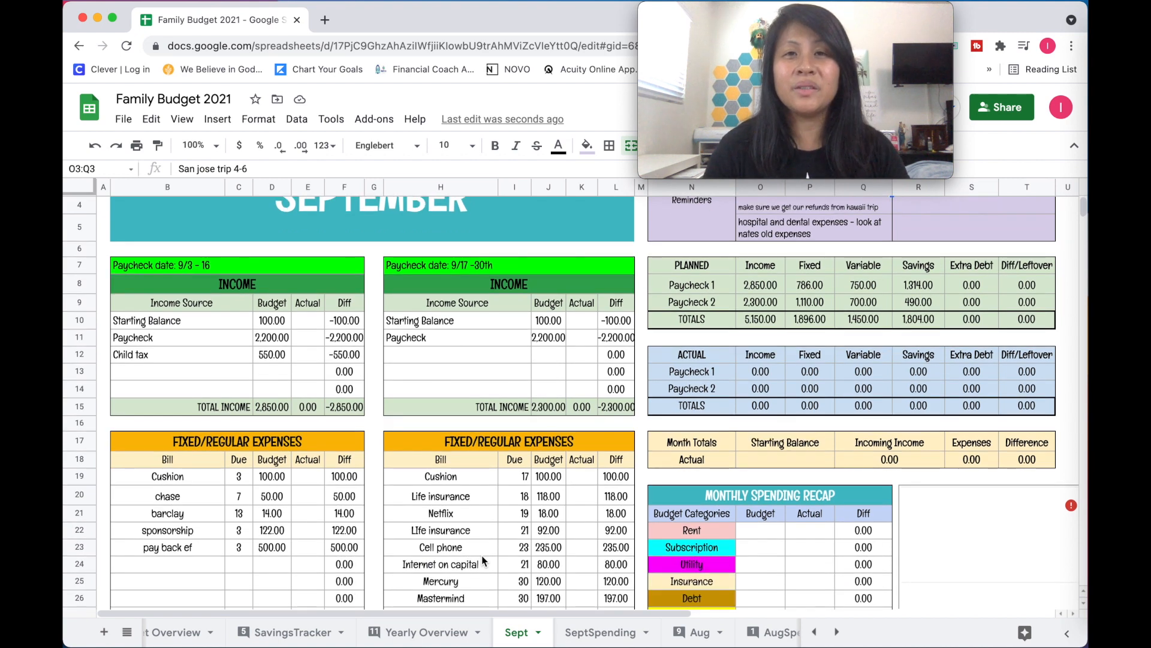